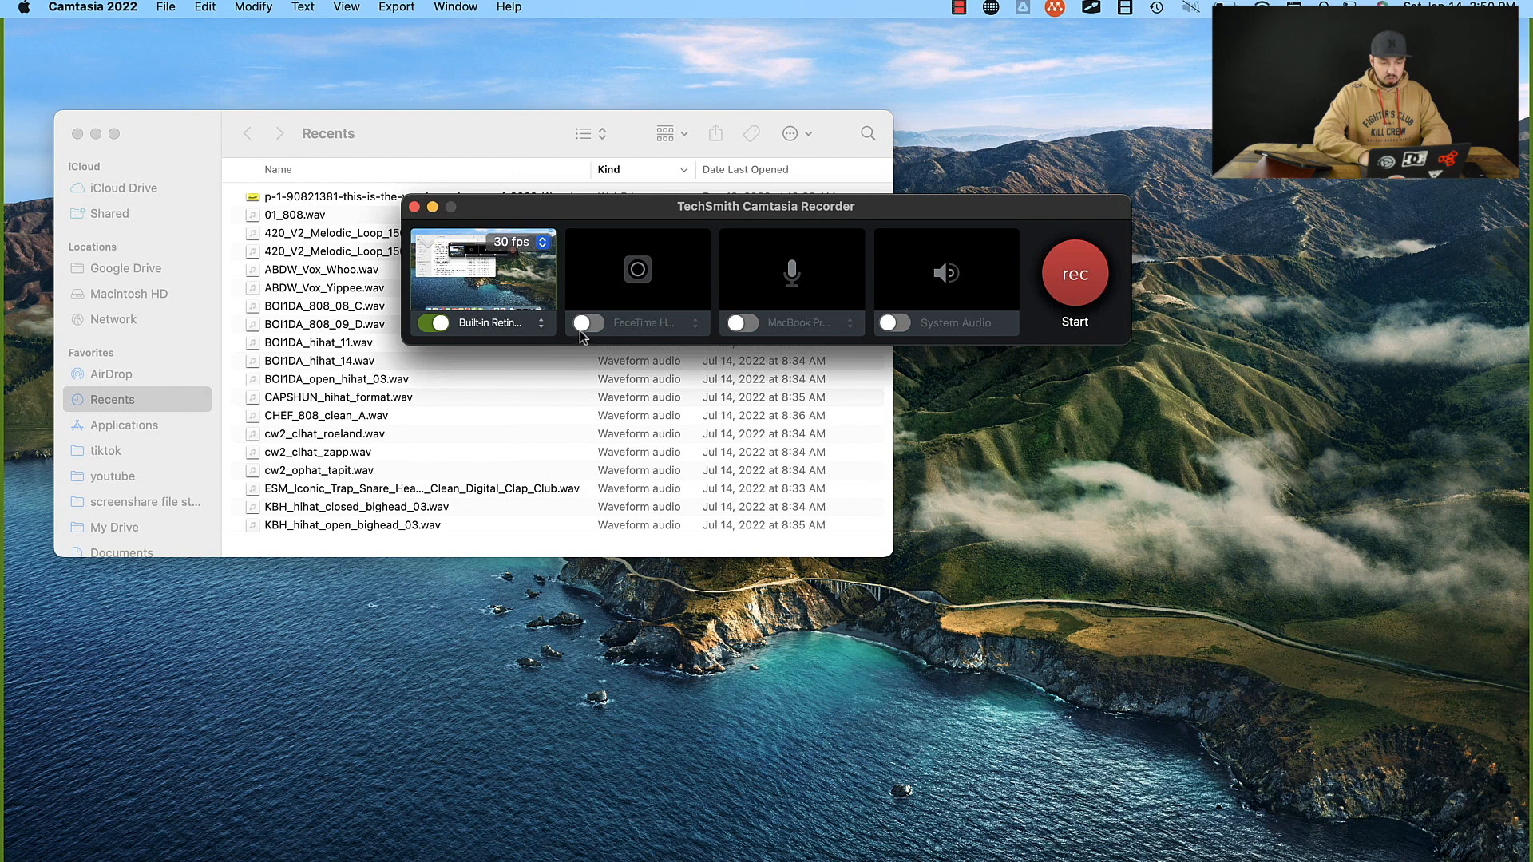
Step: Record a webcam-only clip with the FaceTime camera at 1280x720, with screen capture turned off, and stop the recording
click(433, 324)
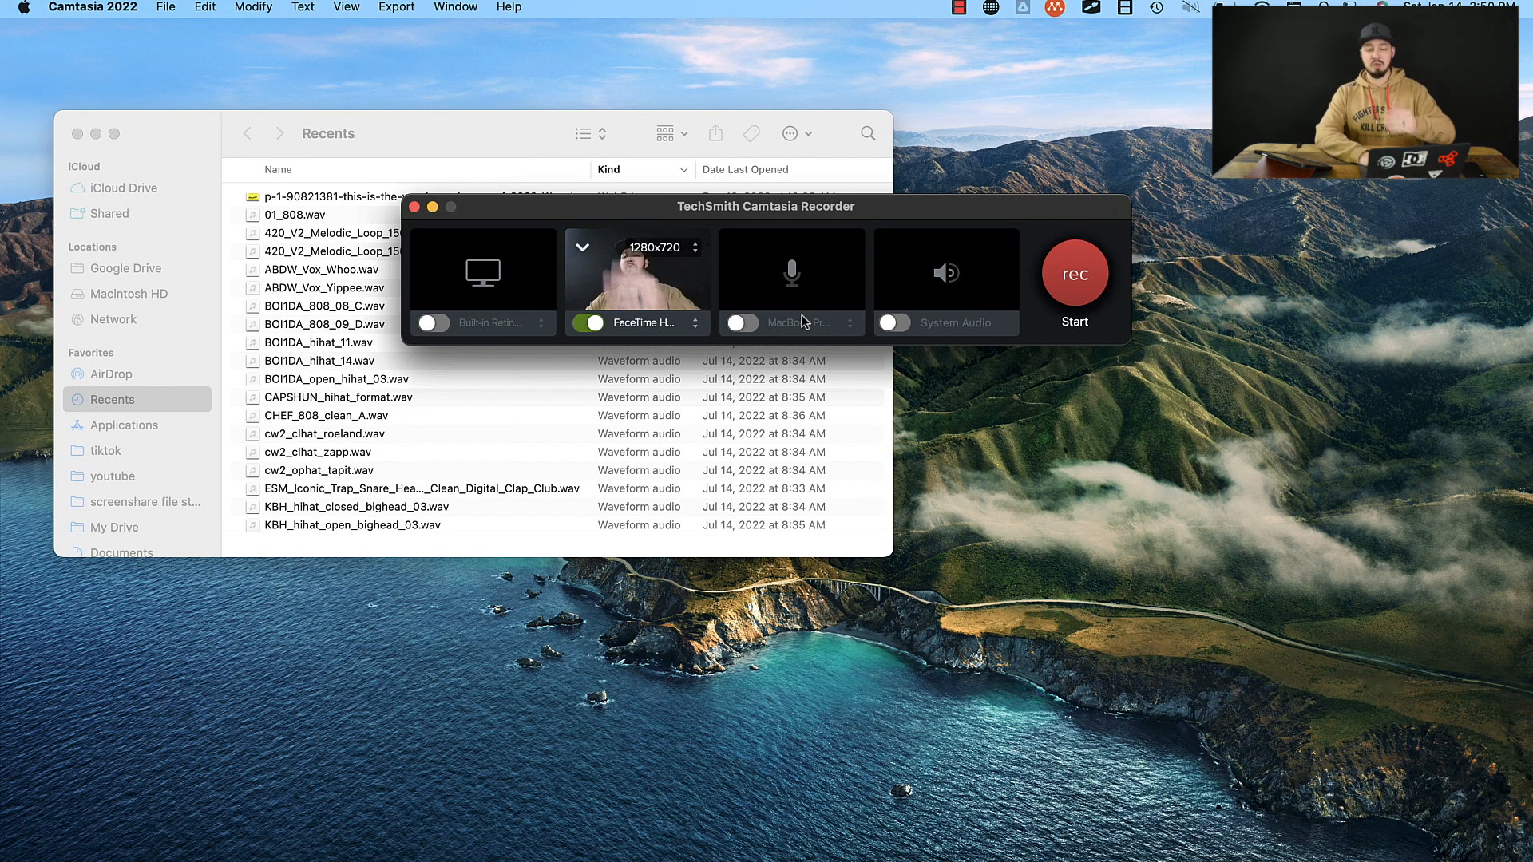
click(1080, 281)
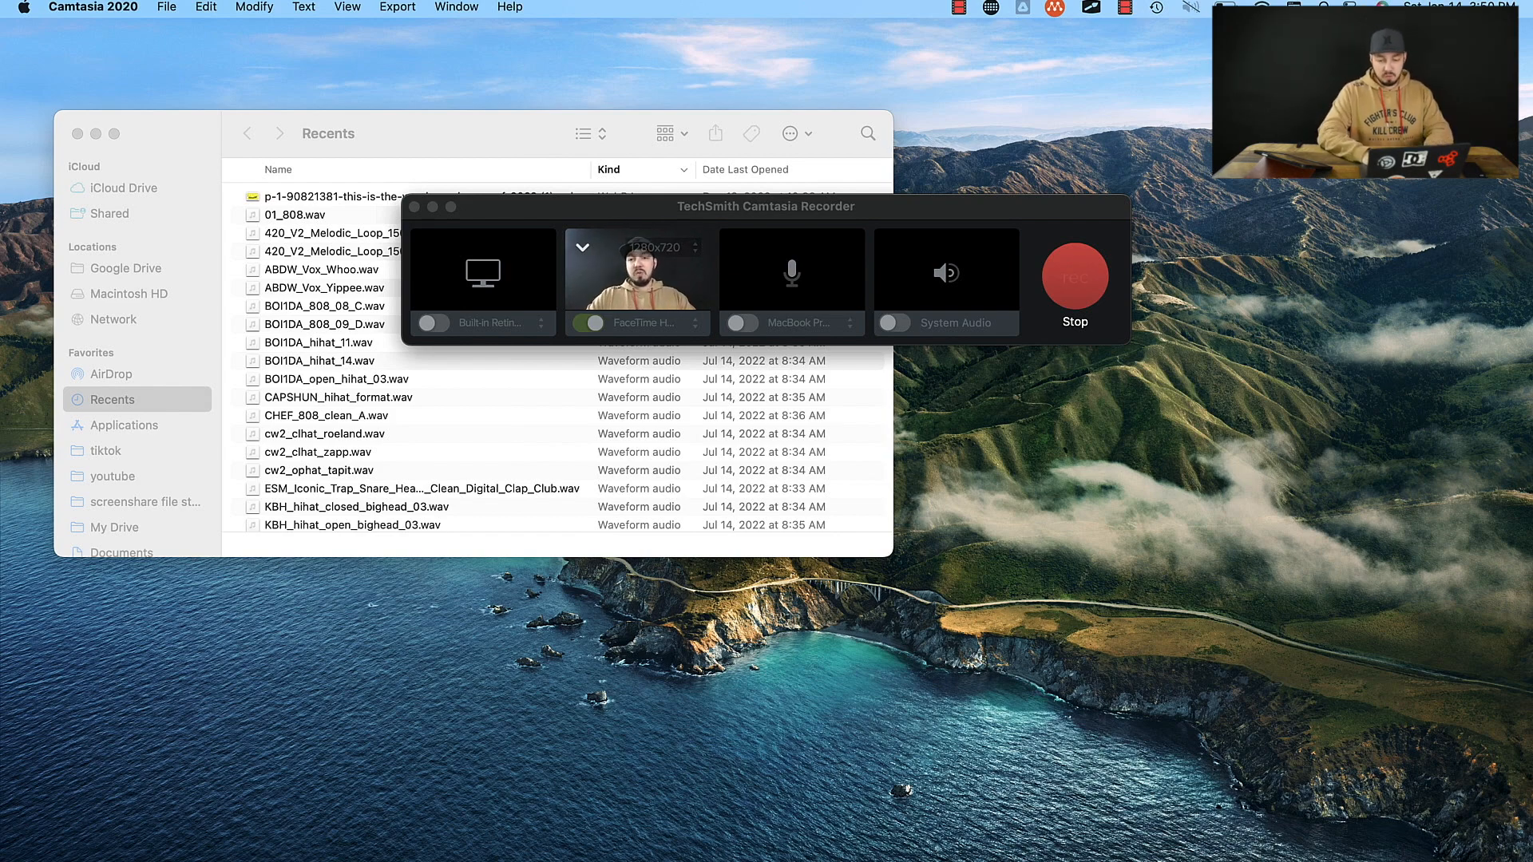
click(1079, 274)
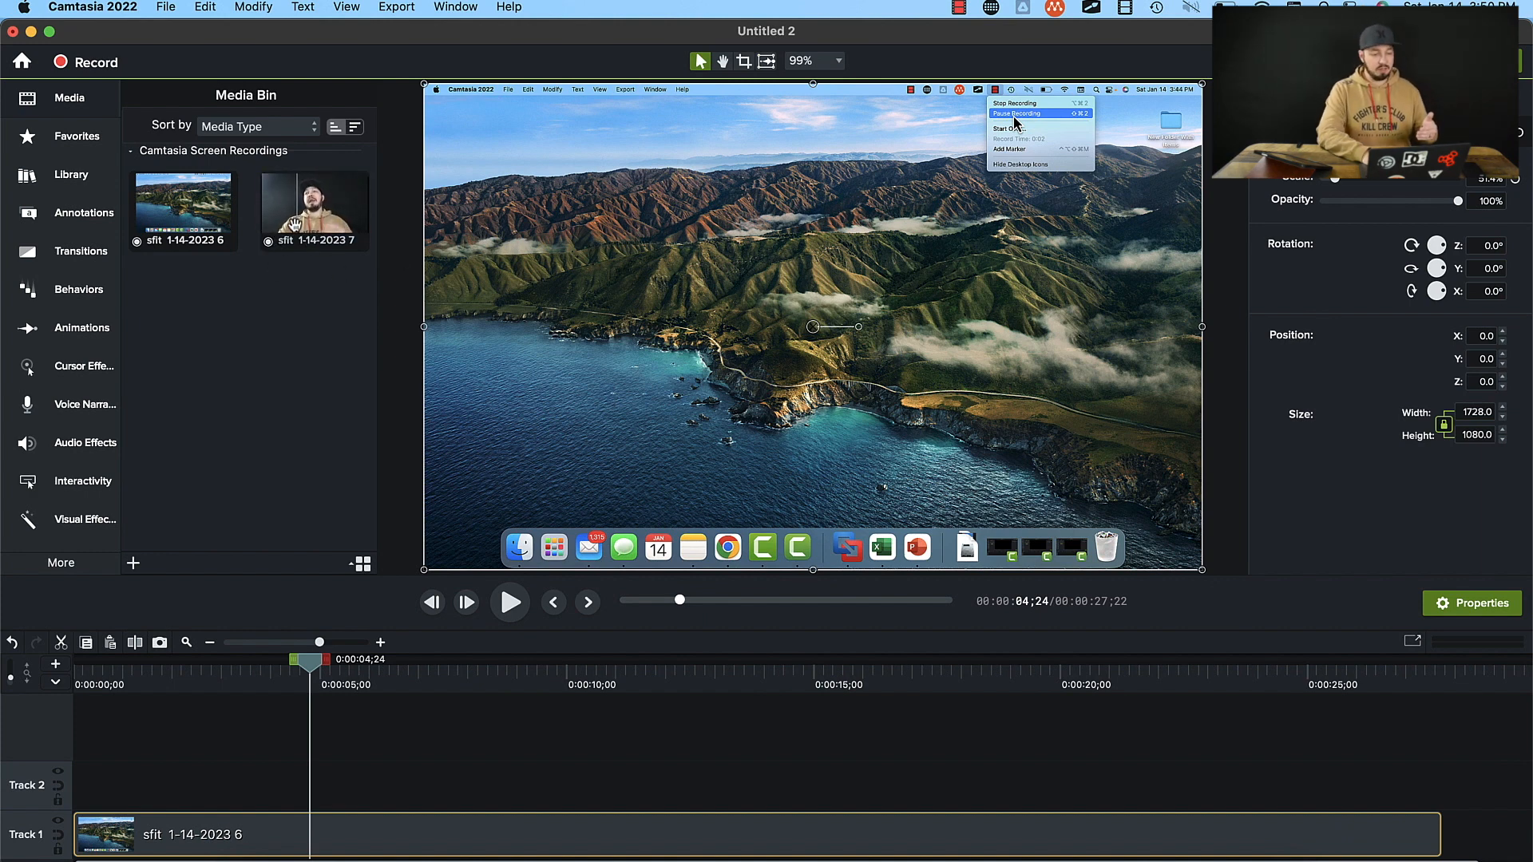
Step: Rename the desktop recording in the media bin as desktop-screencap
right_click(224, 225)
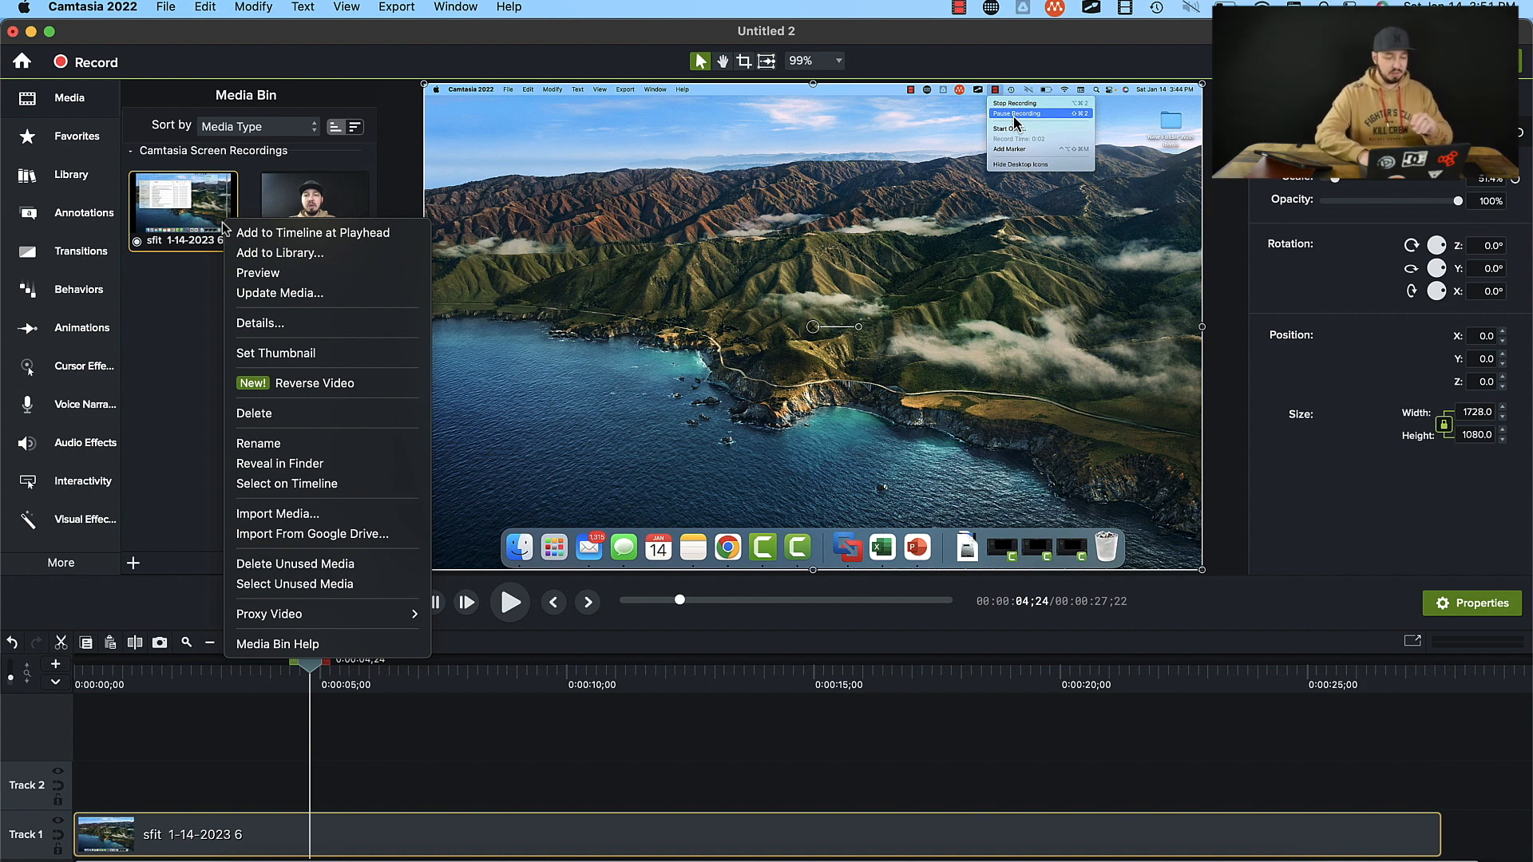
click(249, 444)
text(desk)
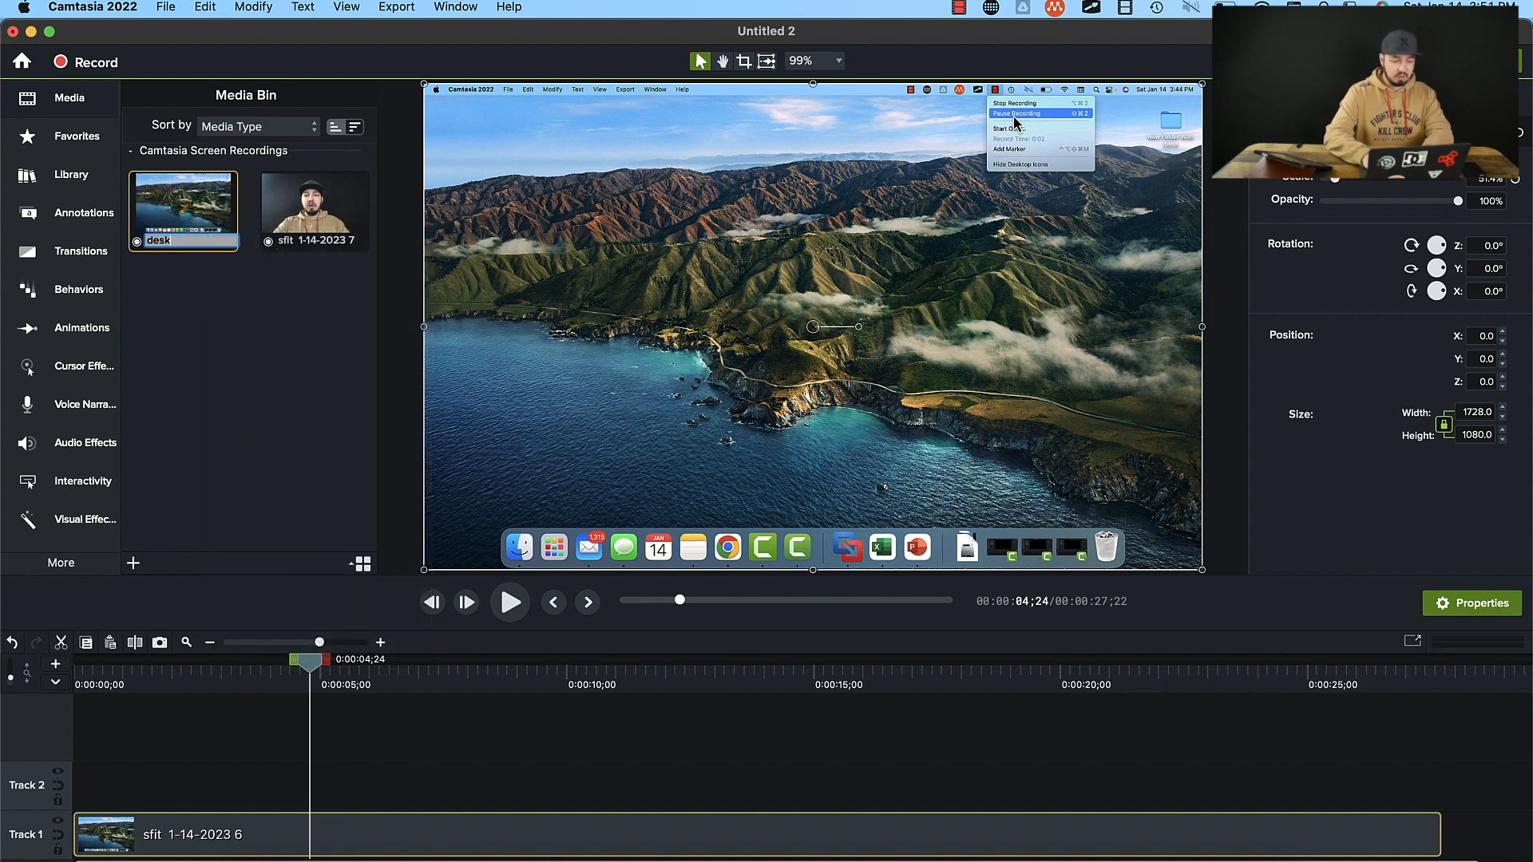
text(top-screencap)
key(Return)
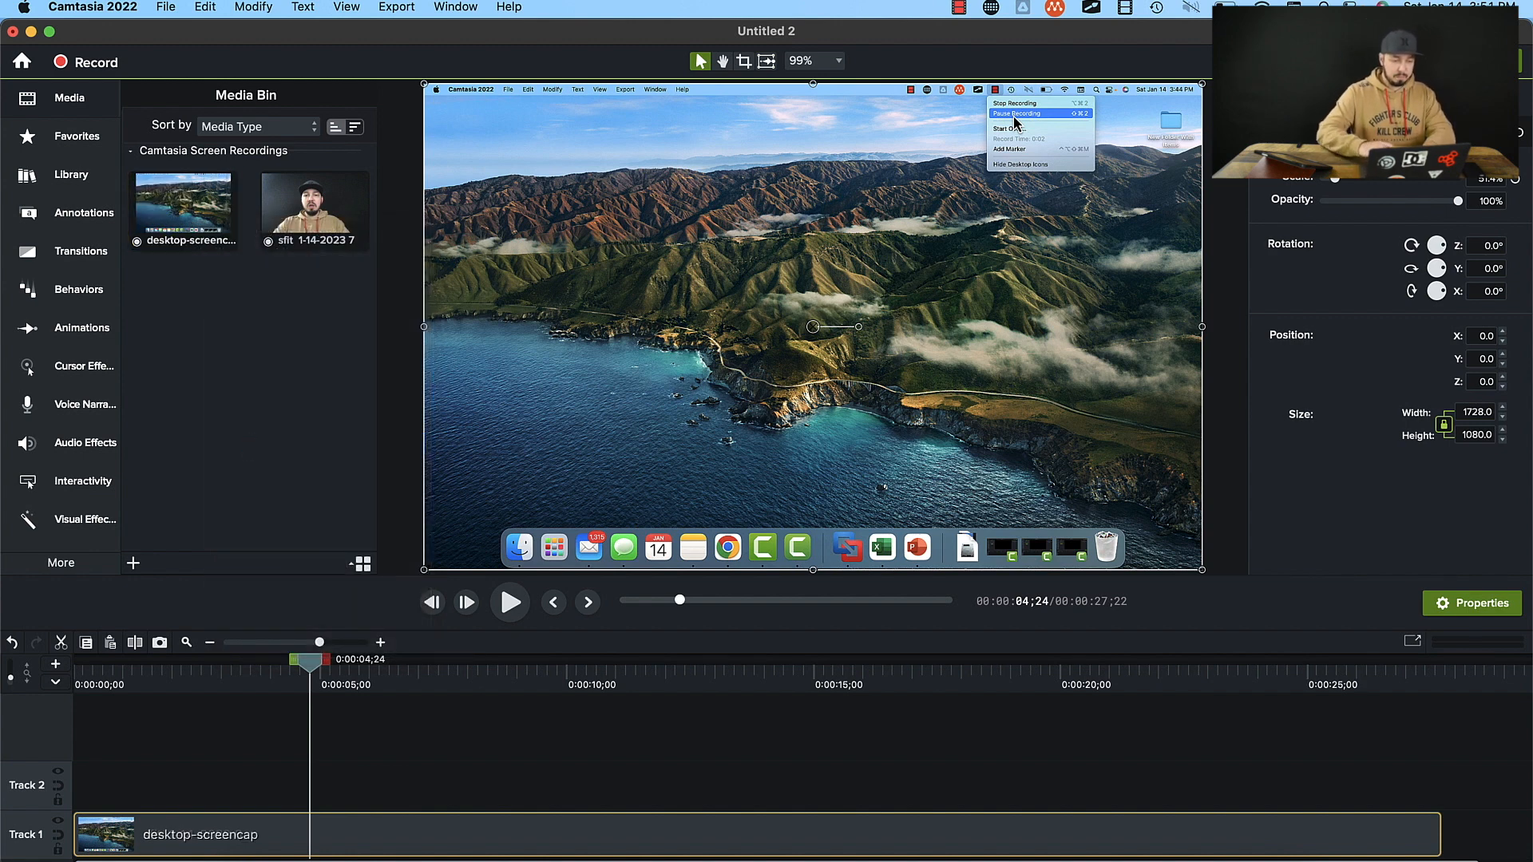
Step: Rename the webcam recording in the media bin as unflattering-video
right_click(321, 221)
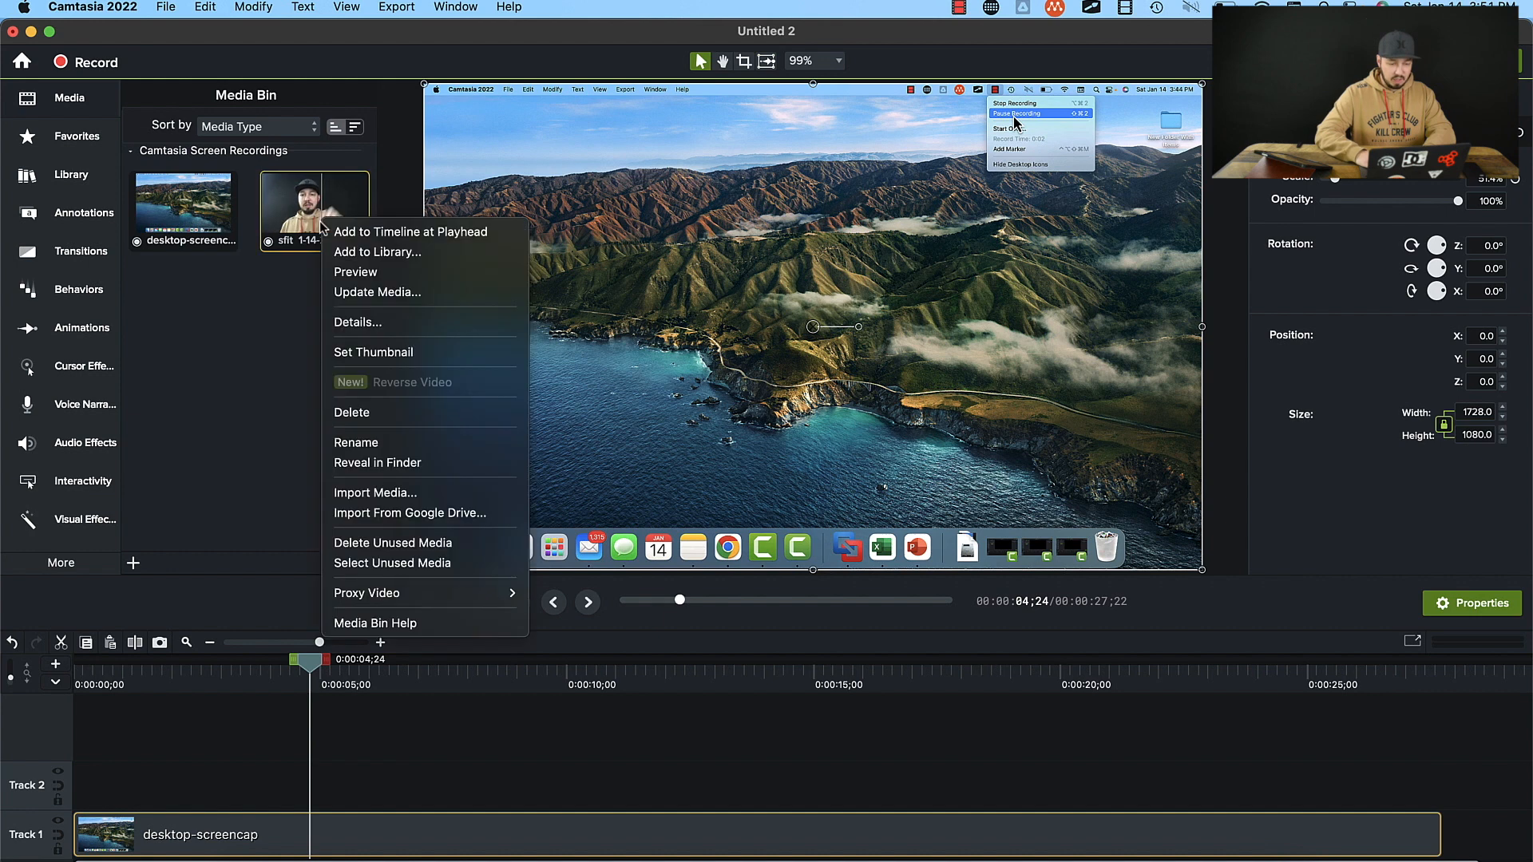
click(356, 444)
text(unflat)
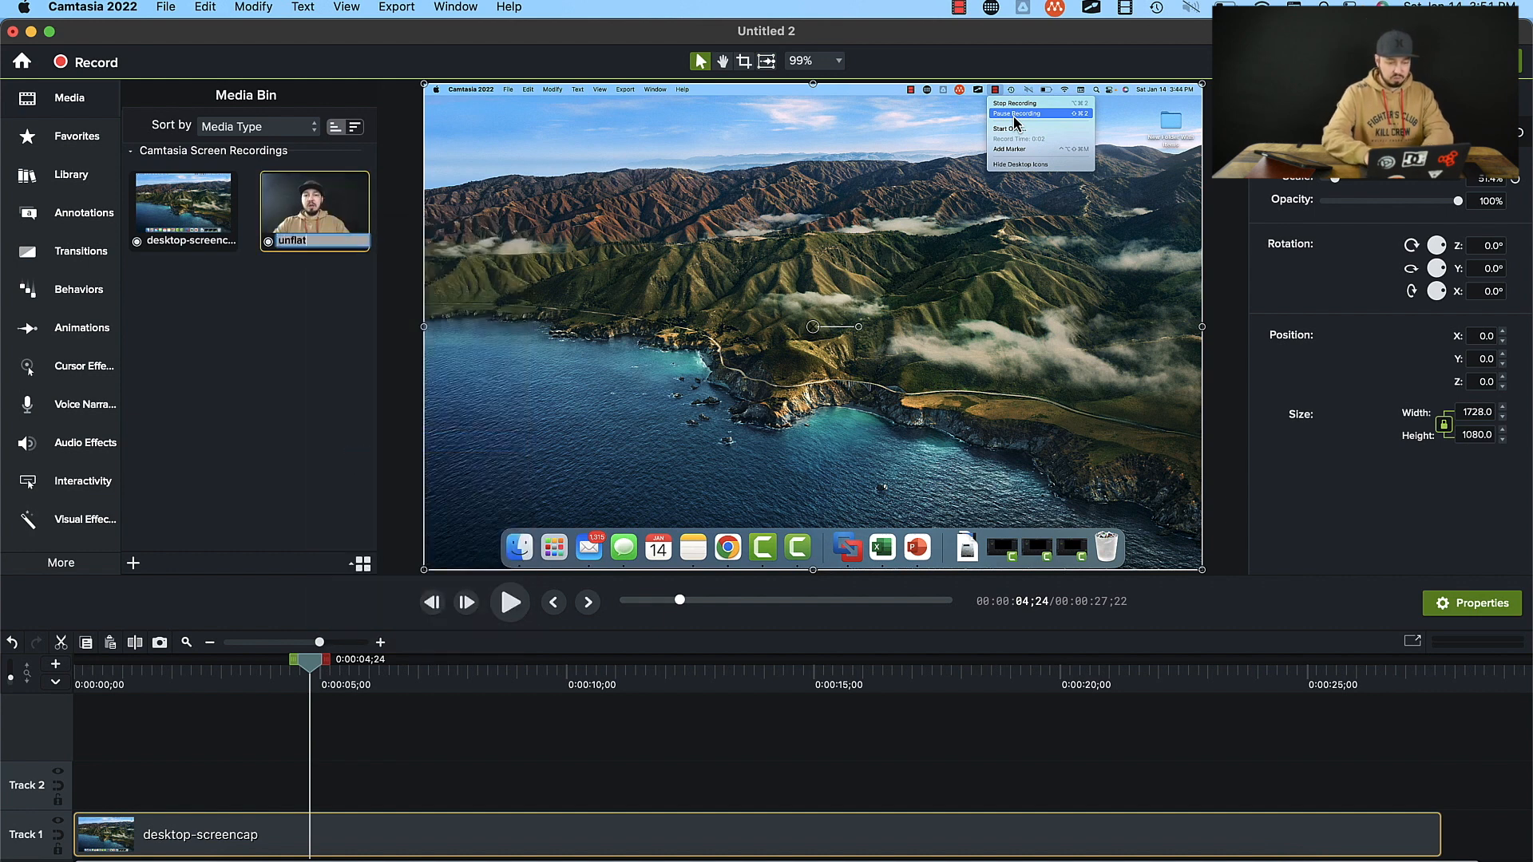
text(tering-video)
key(Return)
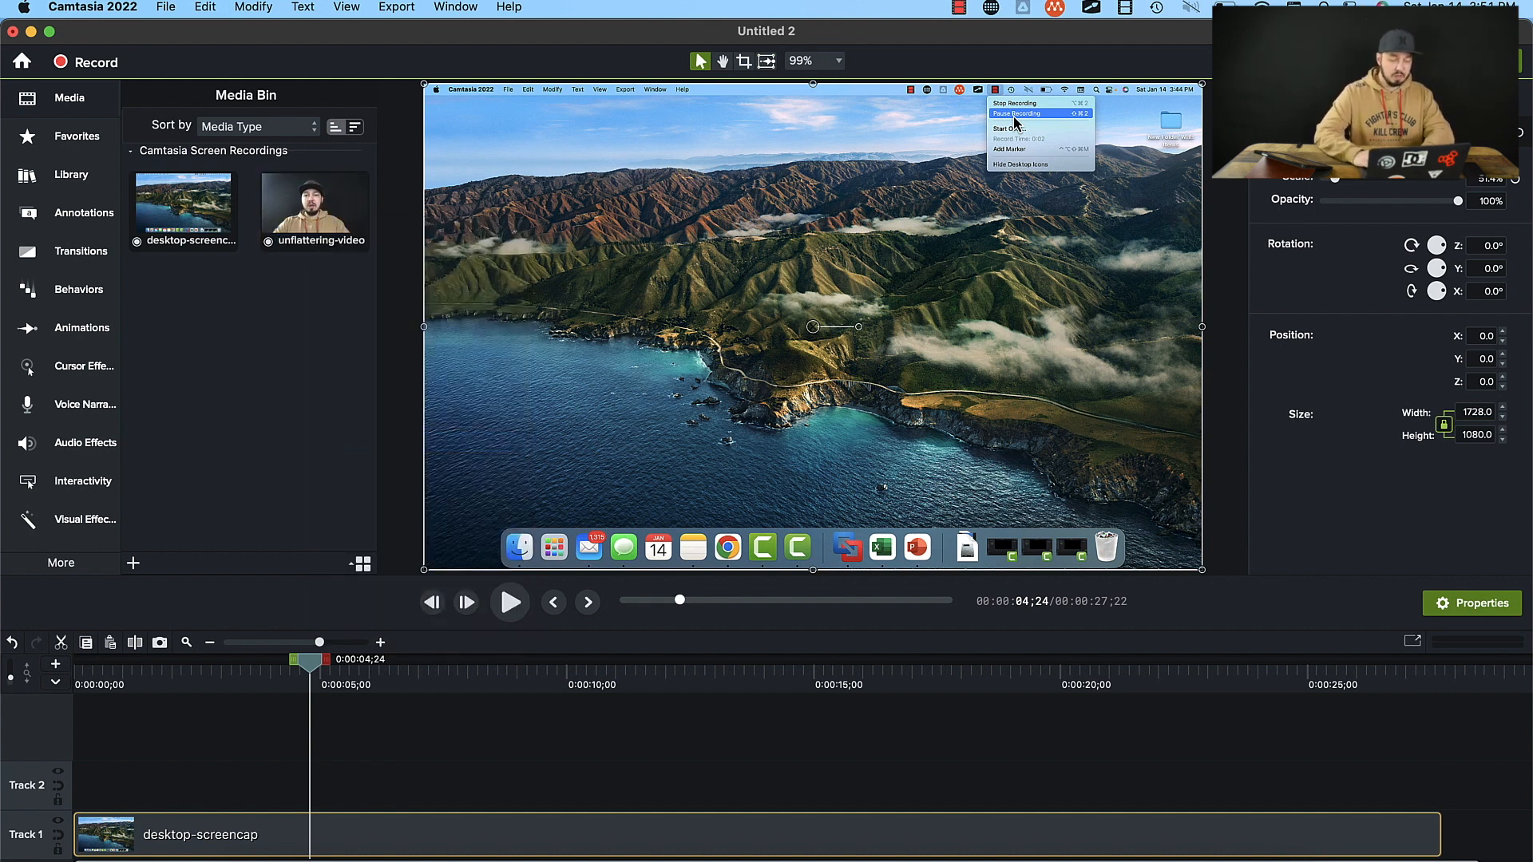
right_click(328, 216)
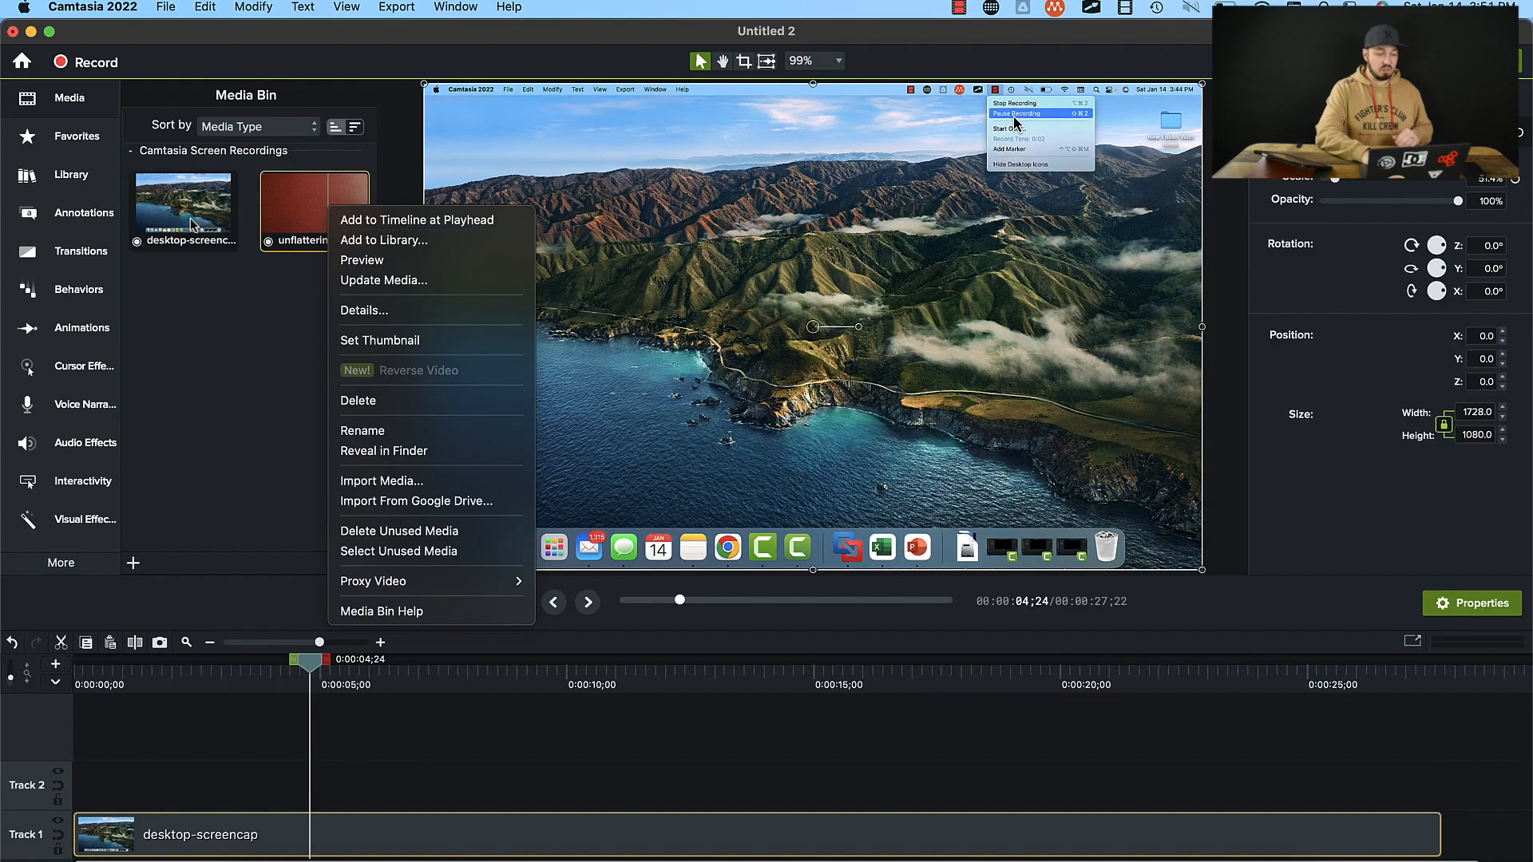
click(463, 370)
click(72, 178)
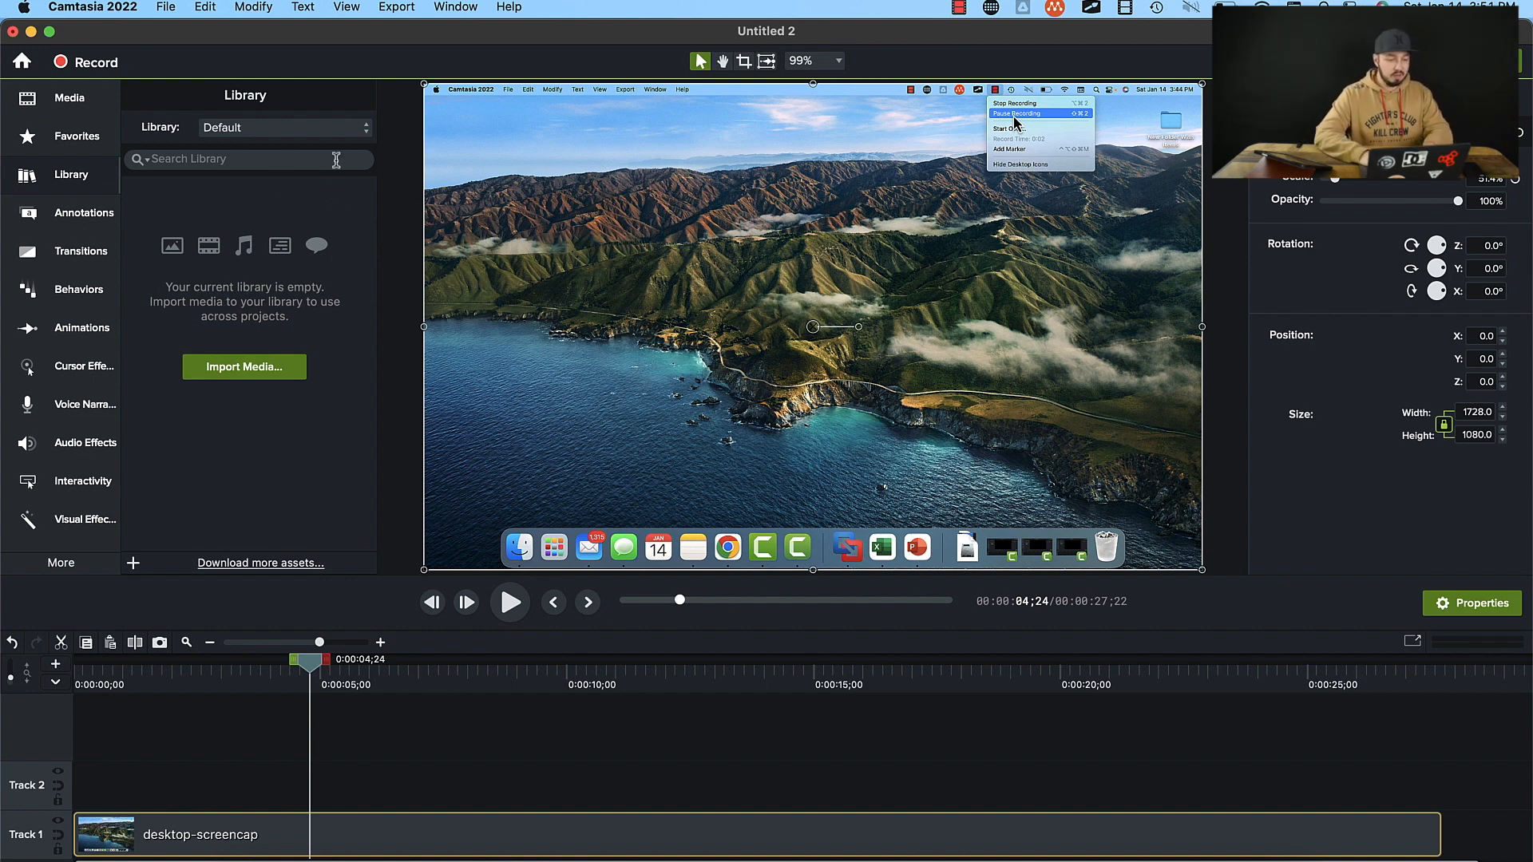
click(100, 103)
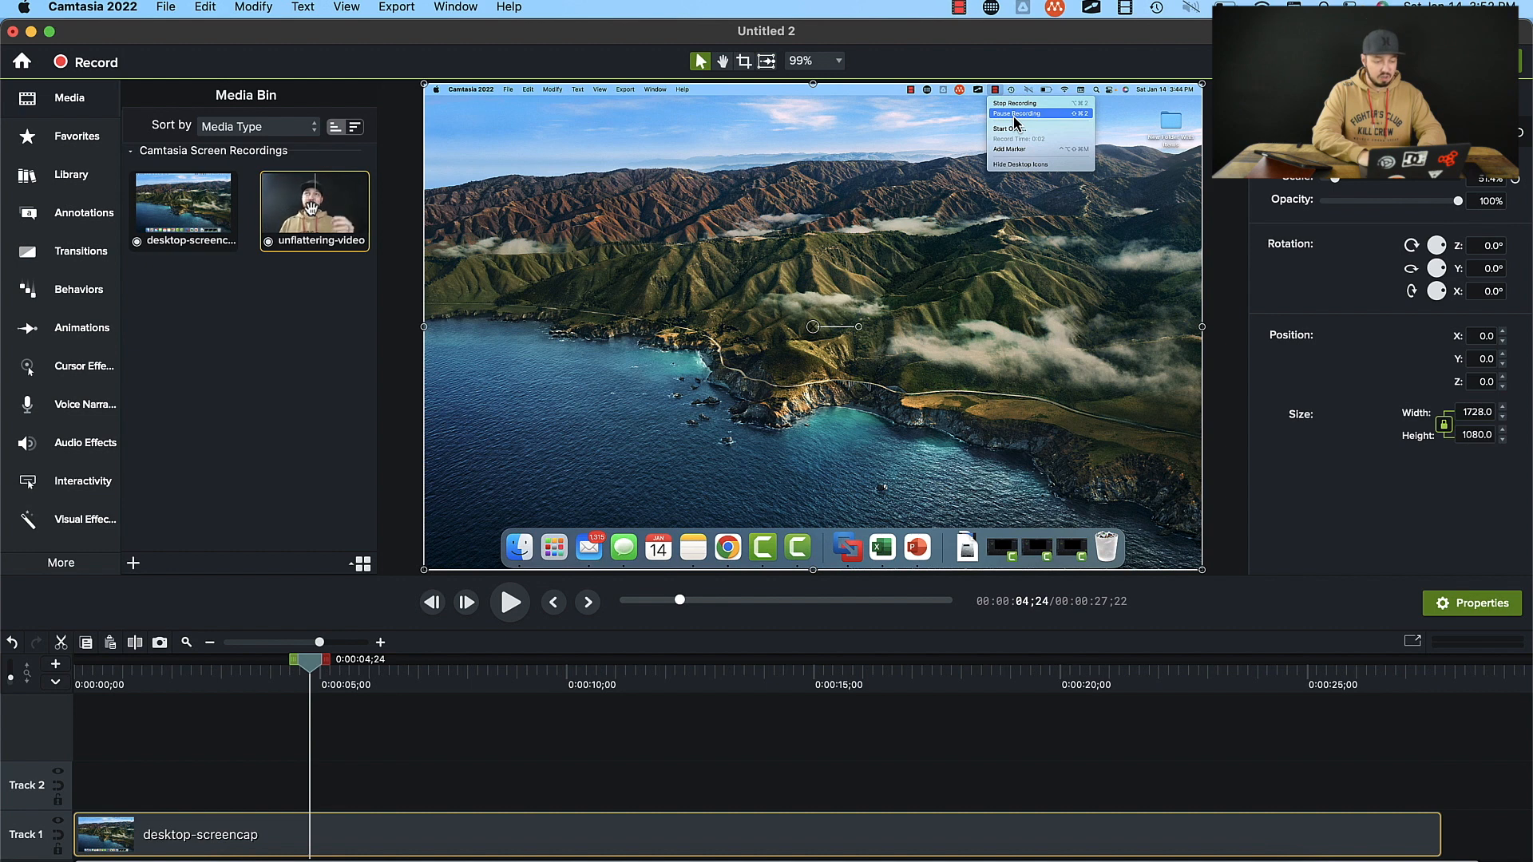
Step: Place the unflattering-video clip on Track 2 above the desktop-screencap clip, starting at about 5 seconds
drag(311, 209, 331, 785)
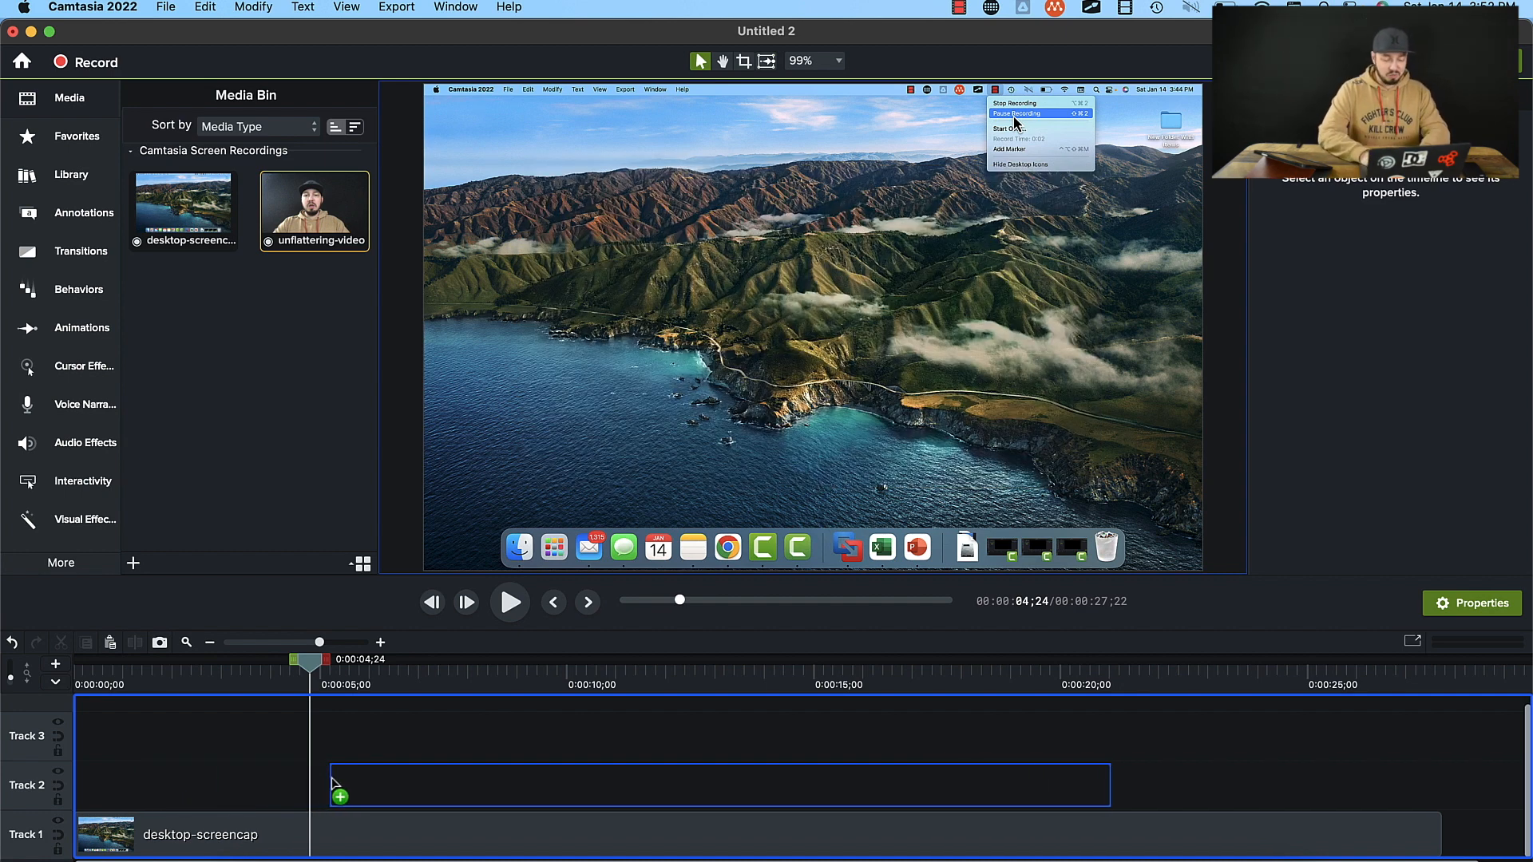
drag(331, 785, 333, 785)
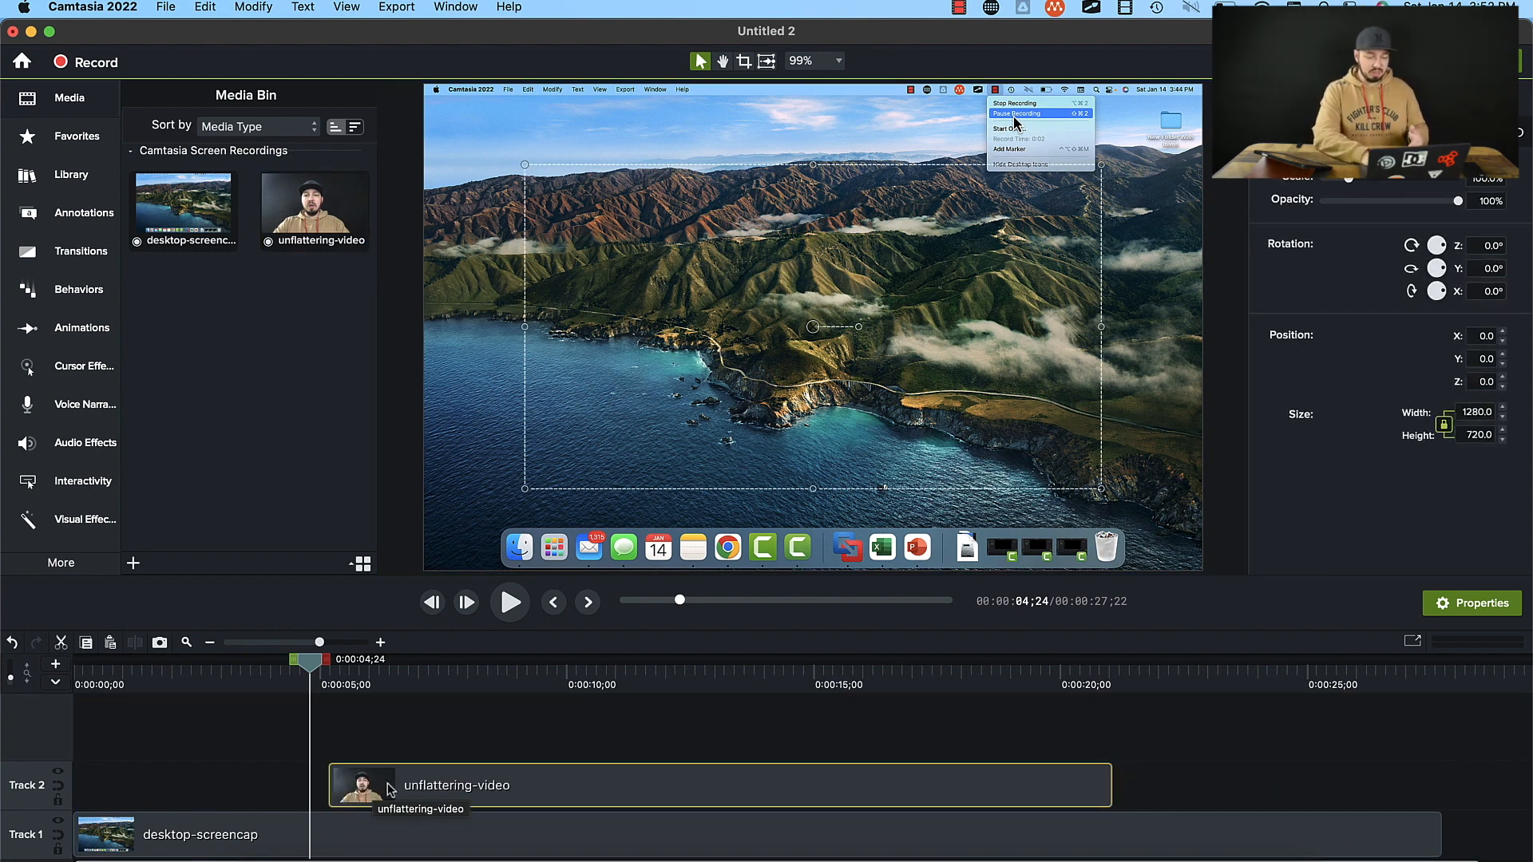
drag(148, 829, 148, 835)
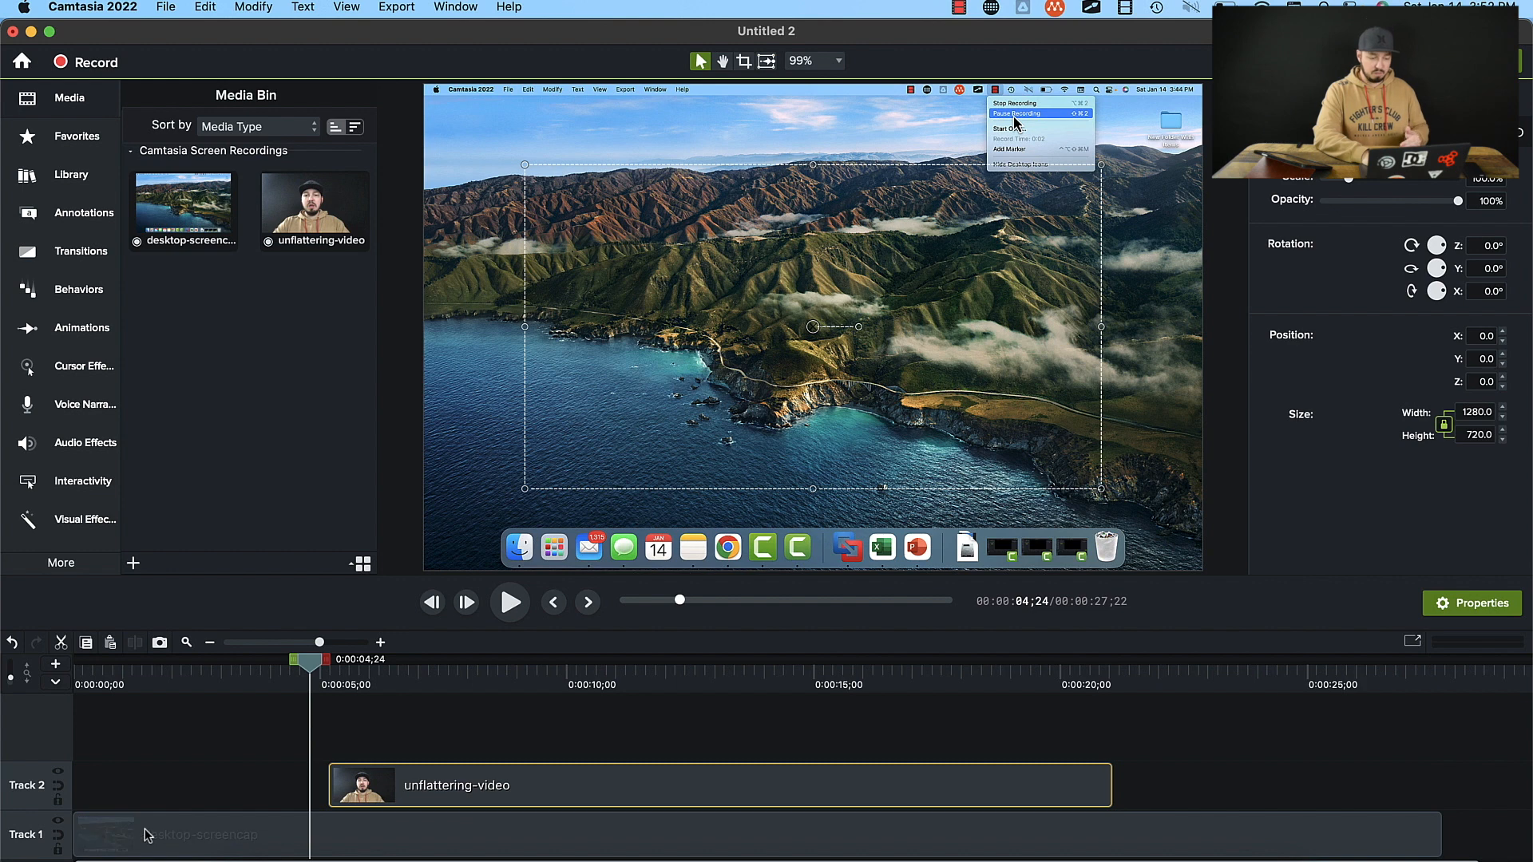
click(144, 830)
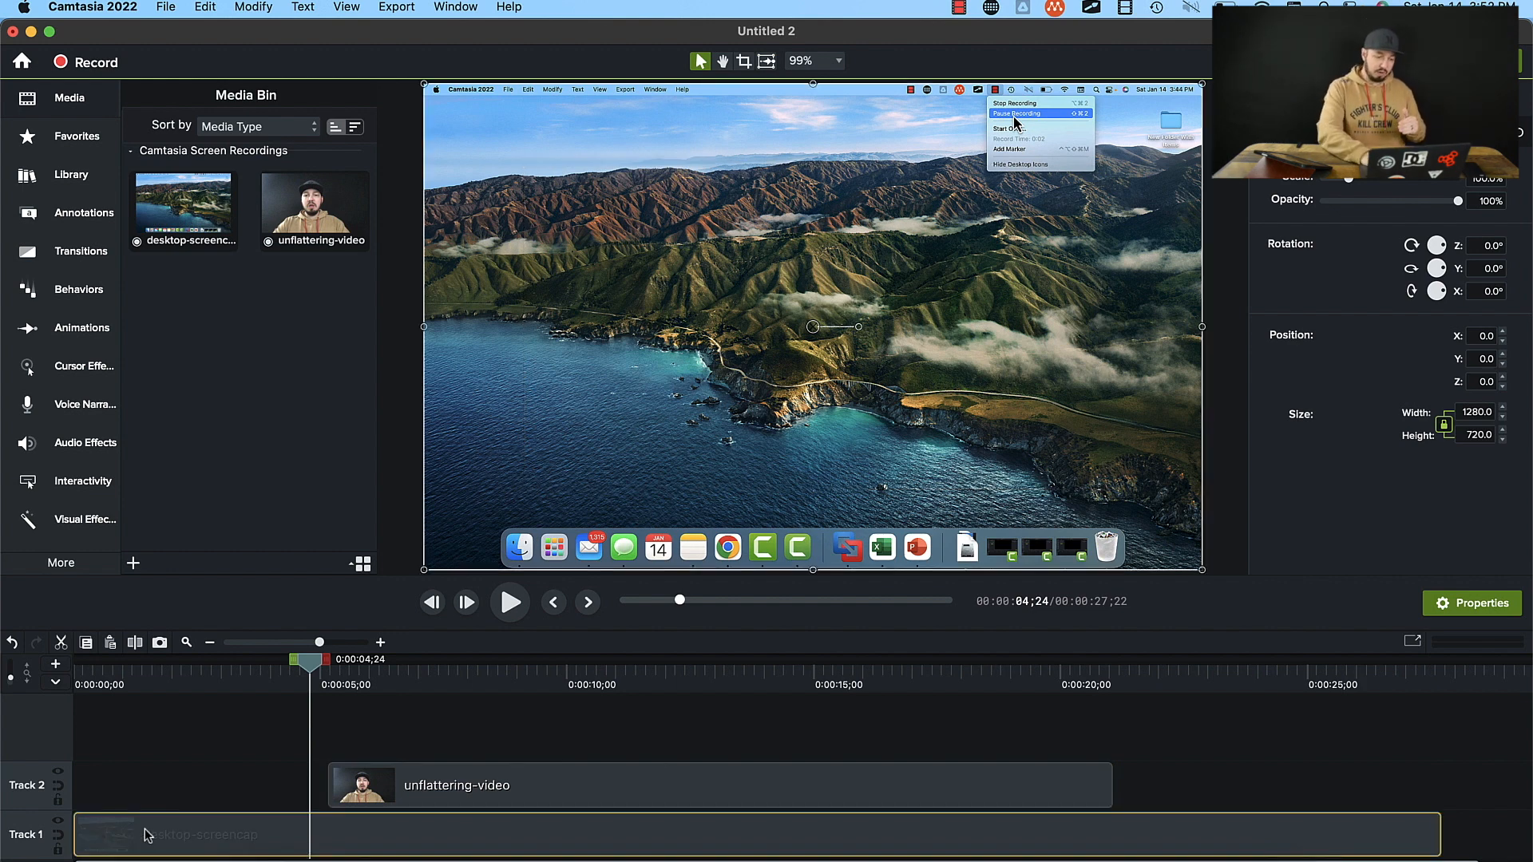
click(498, 805)
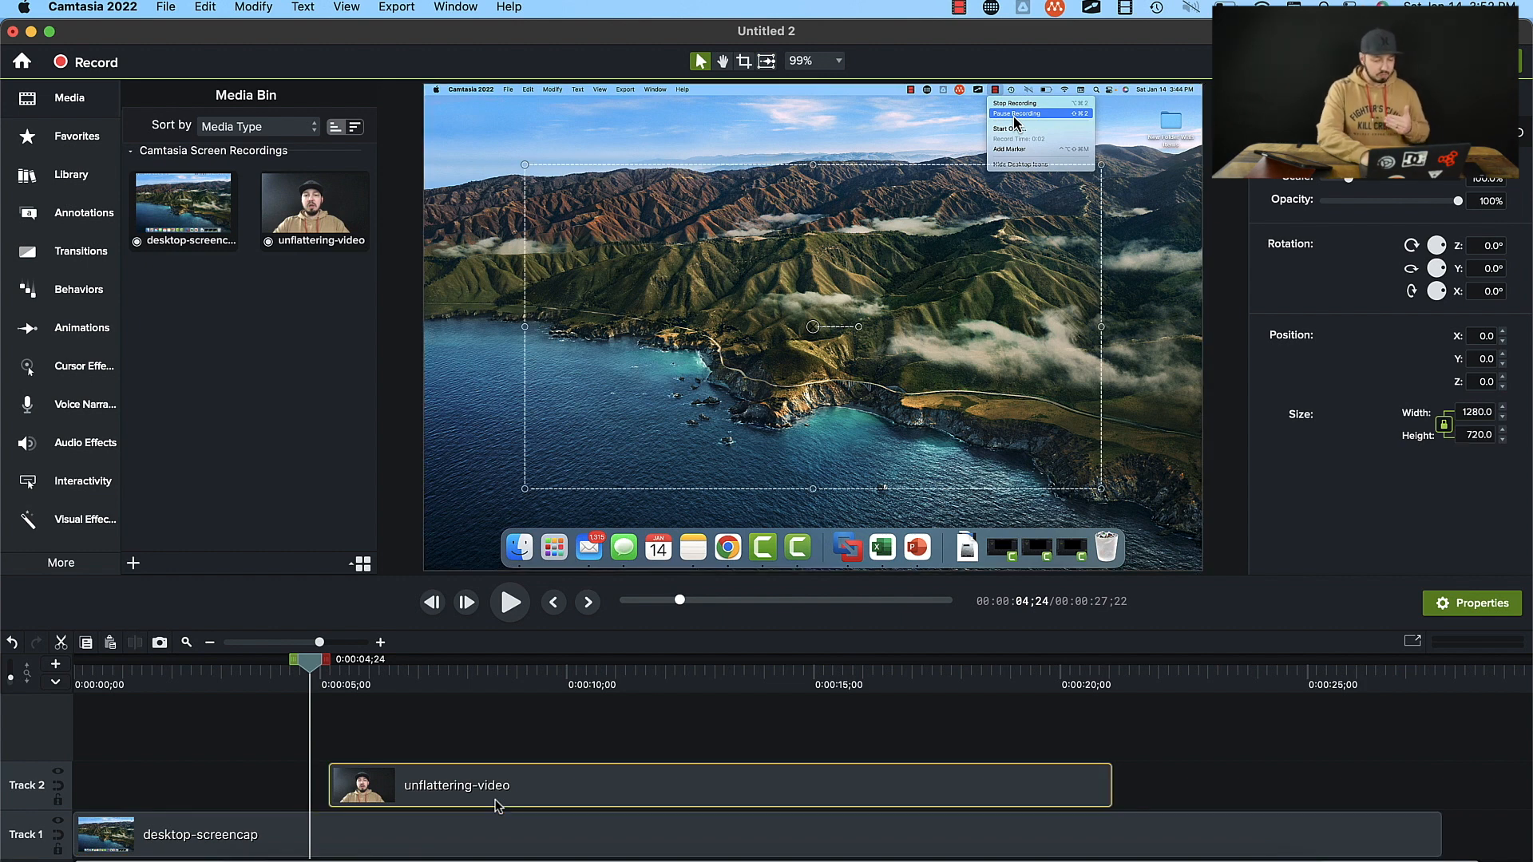
Step: Try the desktop-screencap clip on Track 3 above the webcam clip and check the frame where both clips overlap
click(241, 834)
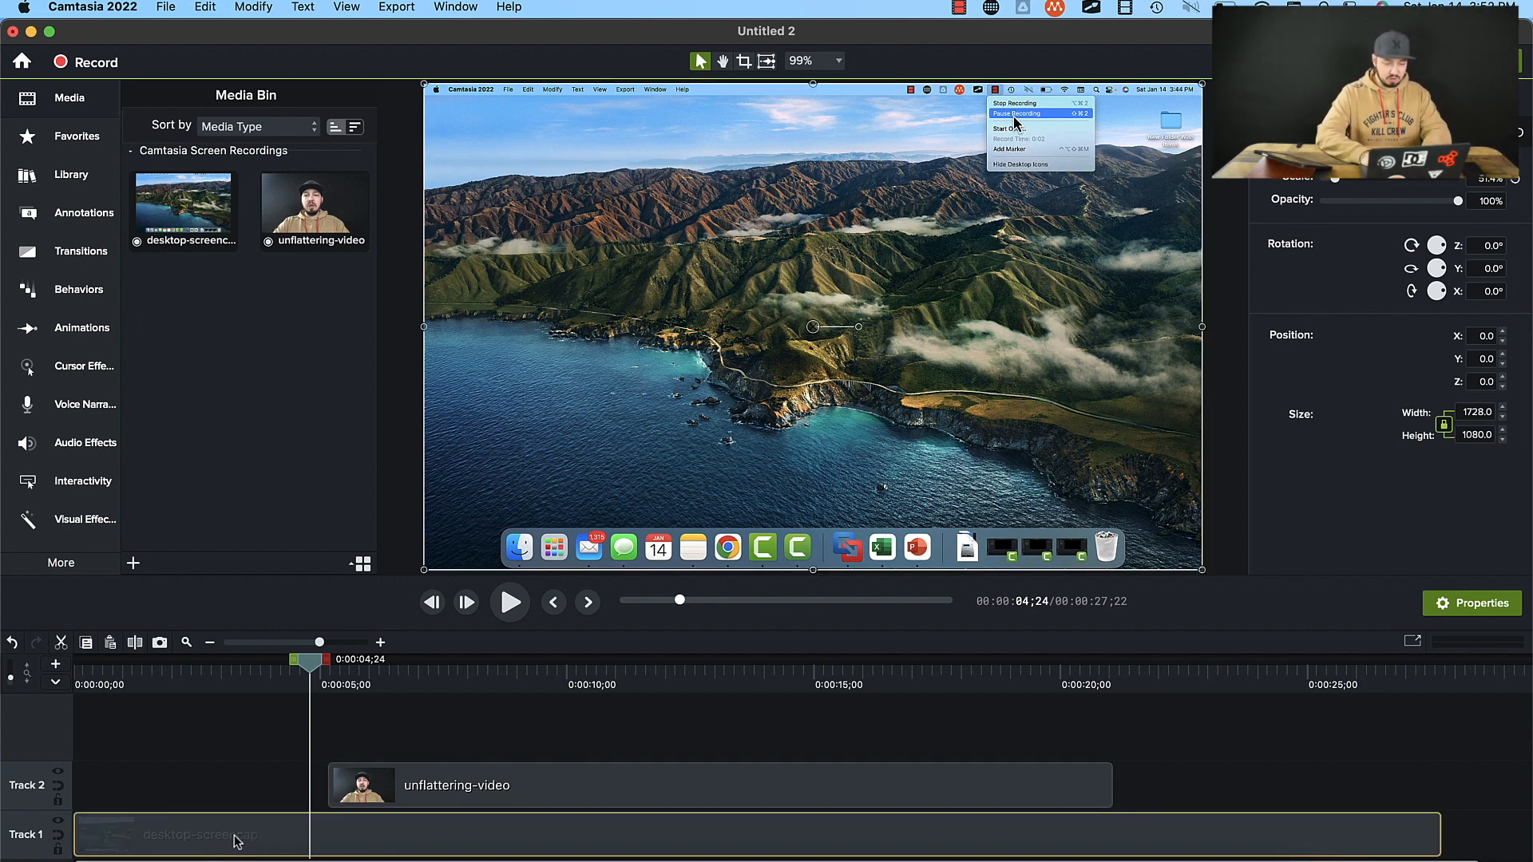
drag(237, 841, 233, 735)
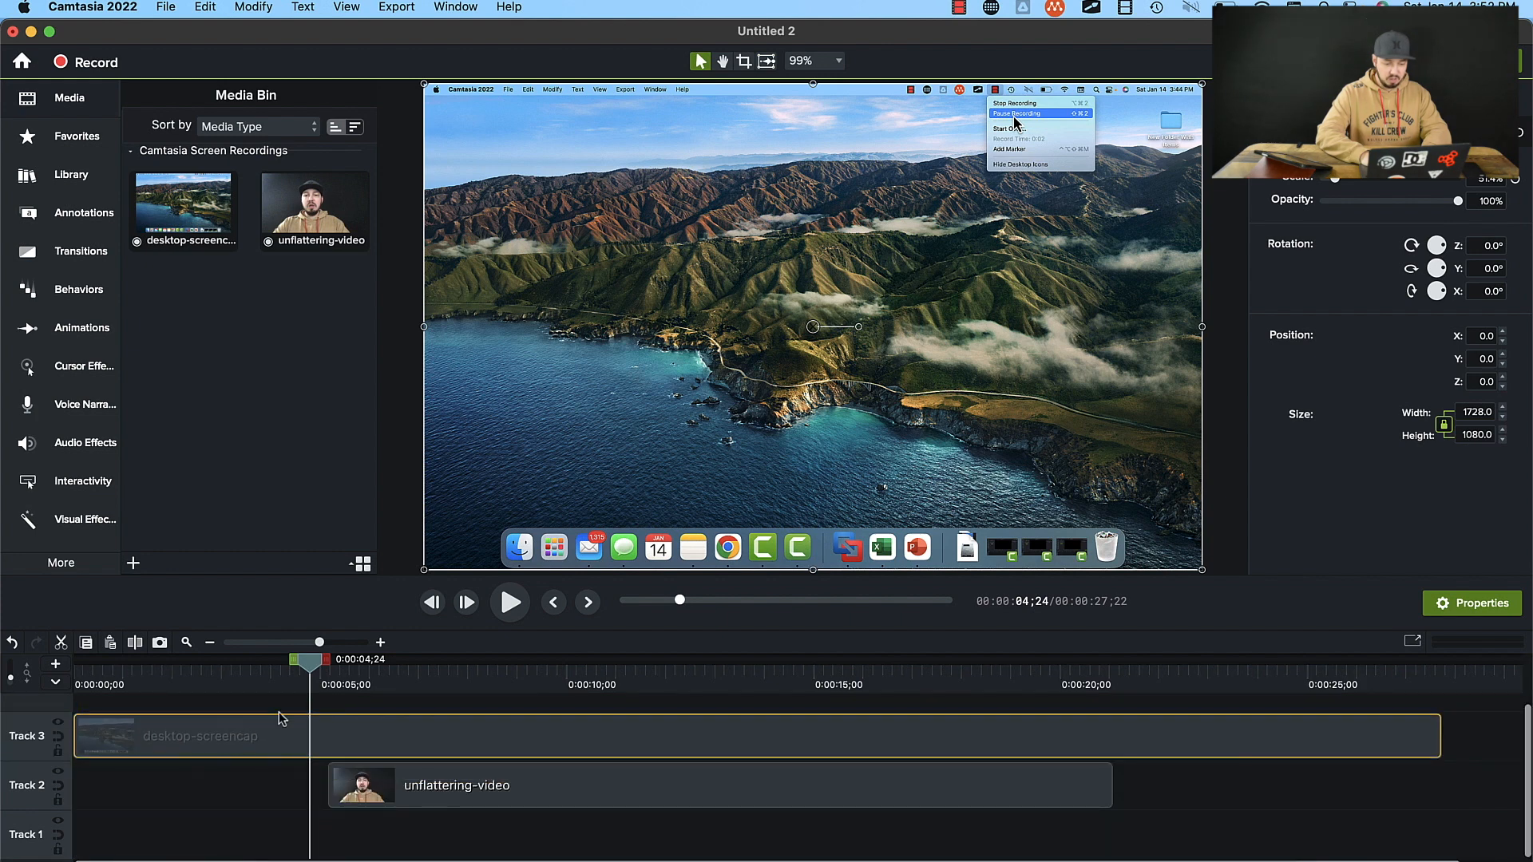
drag(363, 681, 406, 680)
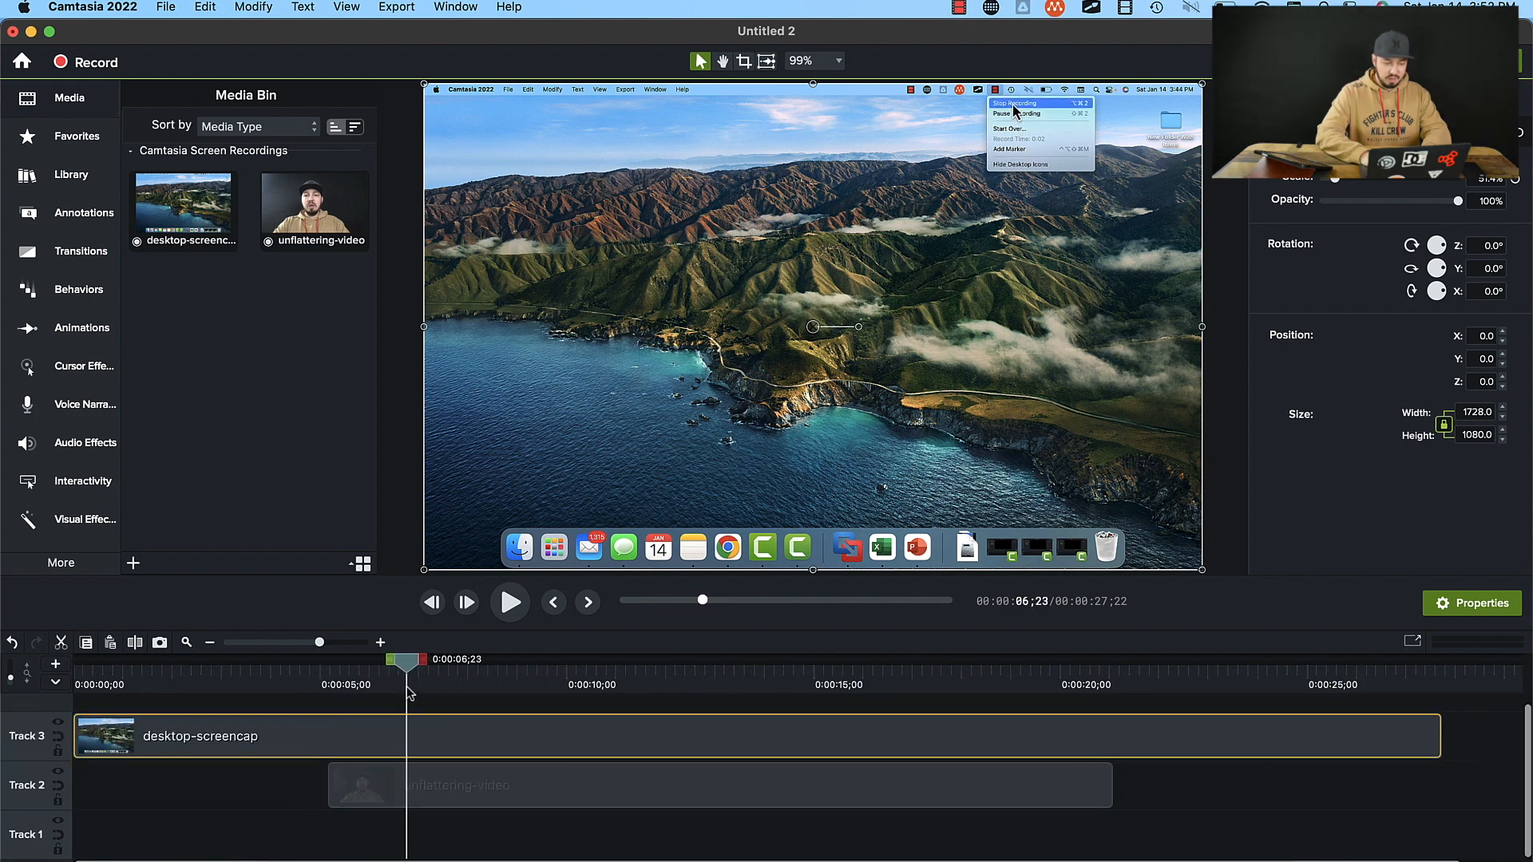
Step: Hide and show Track 3, and return the desktop-screencap clip to Track 1 beneath the webcam clip
click(58, 724)
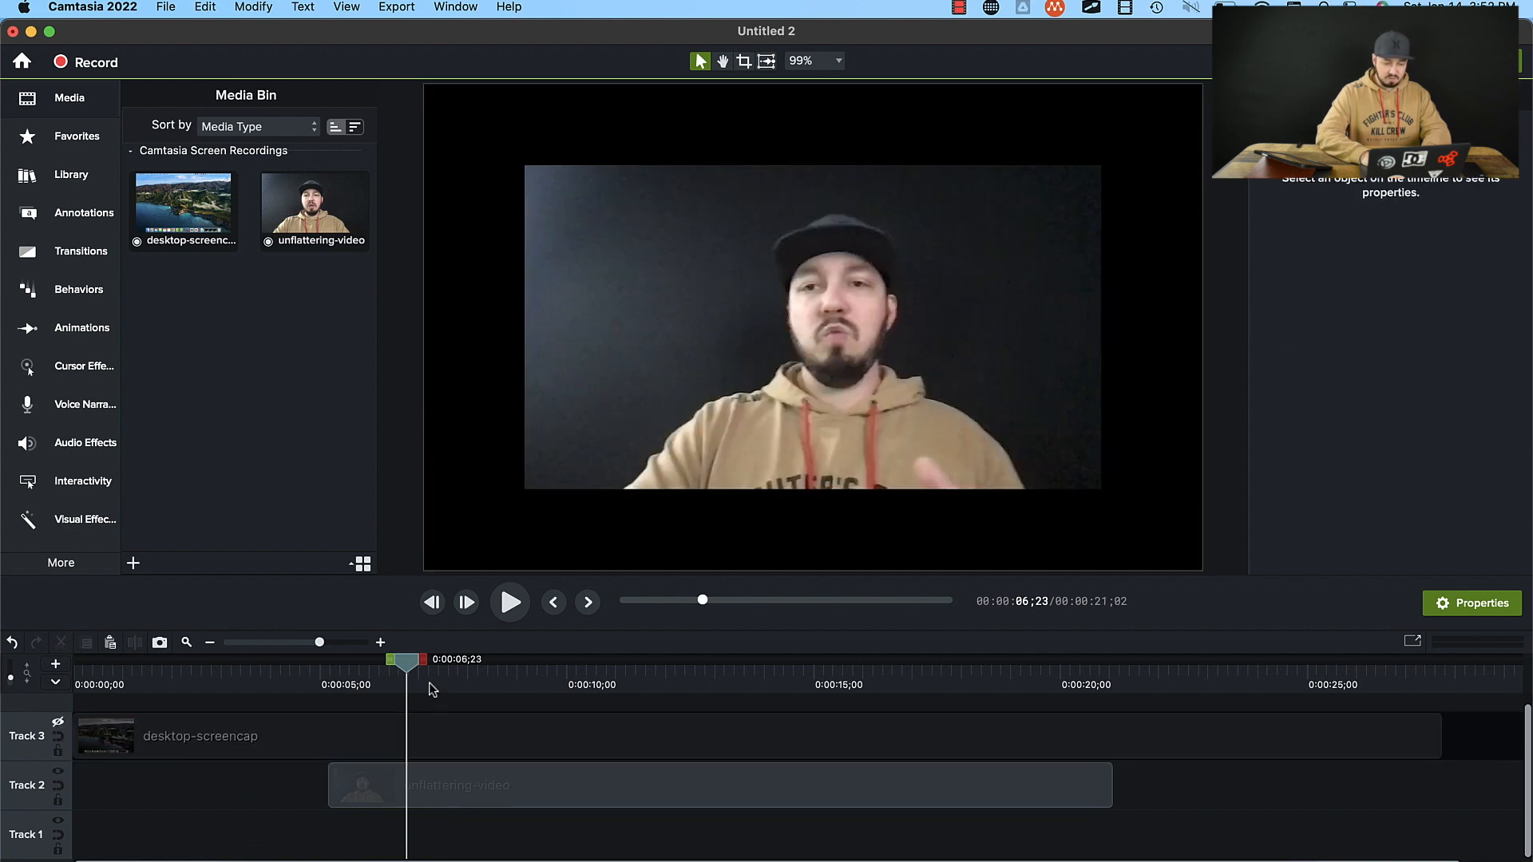
click(59, 723)
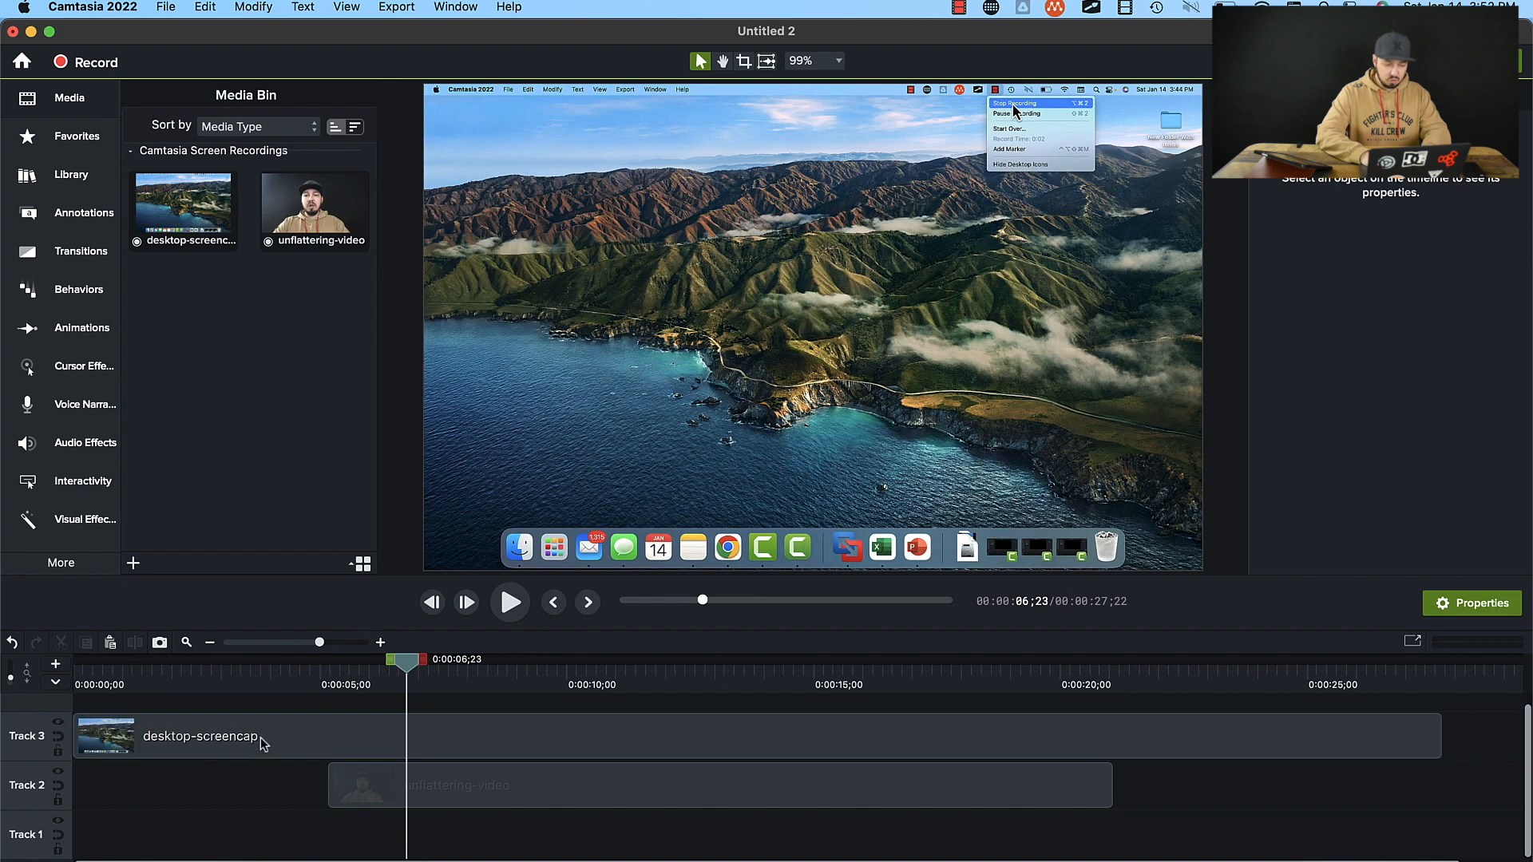
drag(264, 744, 228, 848)
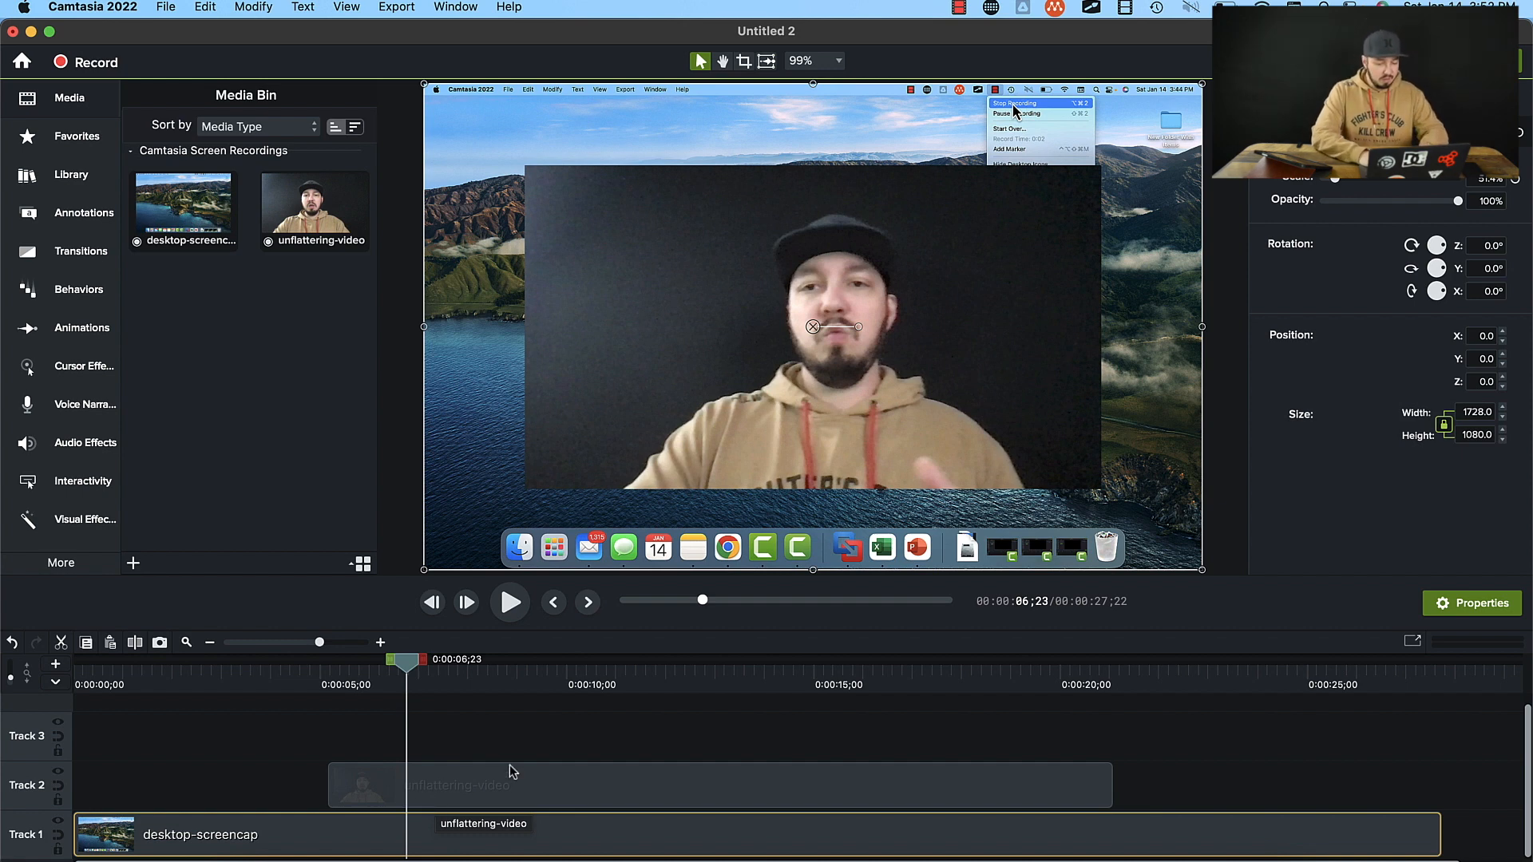
Step: Scale the unflattering-video overlay down to about 386 by 217 and place it in the lower-right corner of the canvas
click(432, 778)
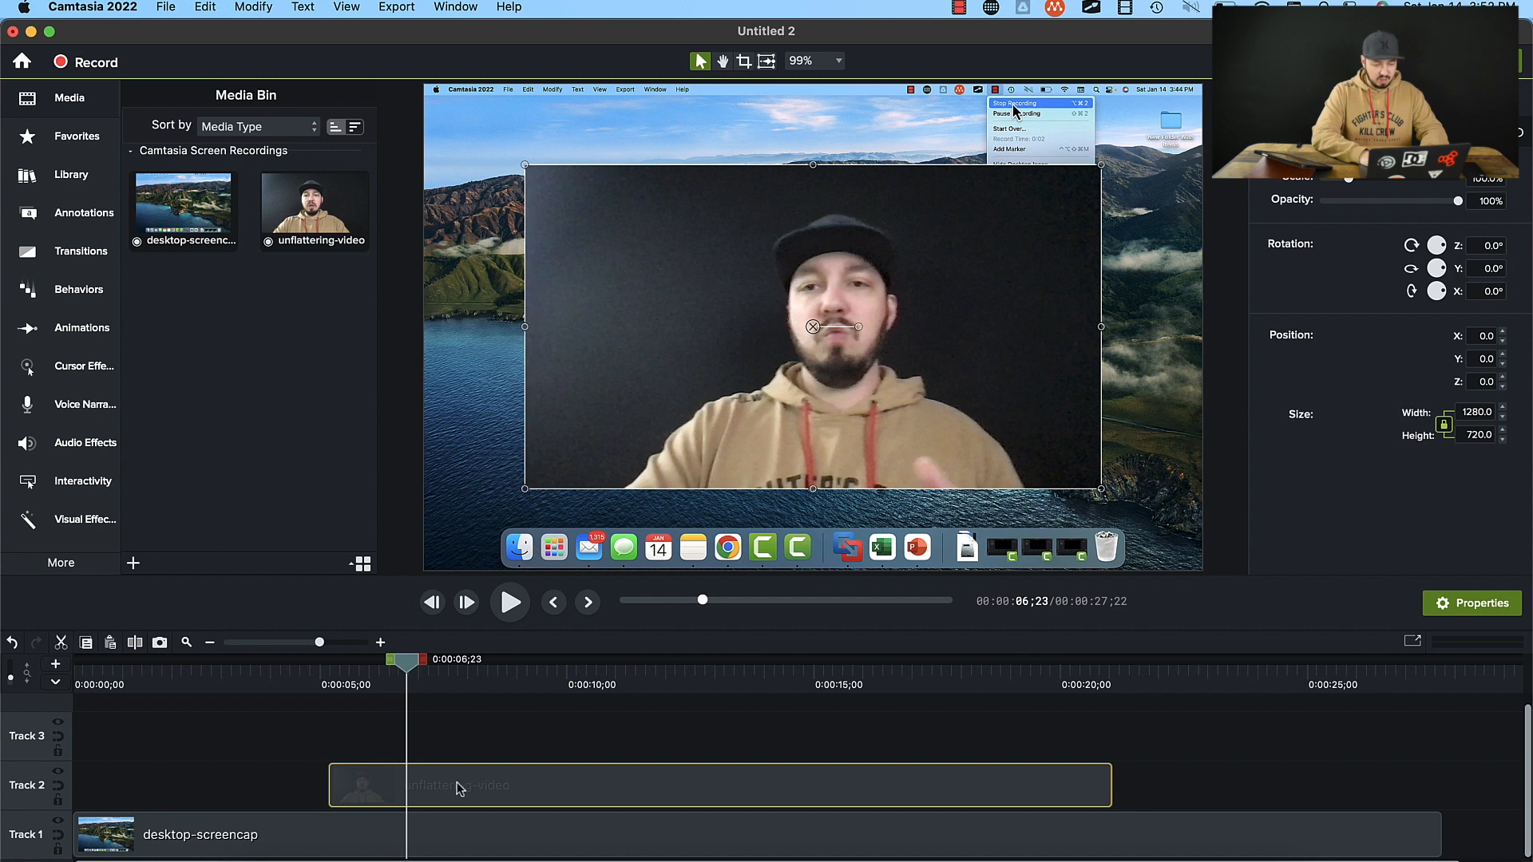
mouse_move(402, 686)
mouse_down()
mouse_move(289, 685)
mouse_move(415, 685)
mouse_up()
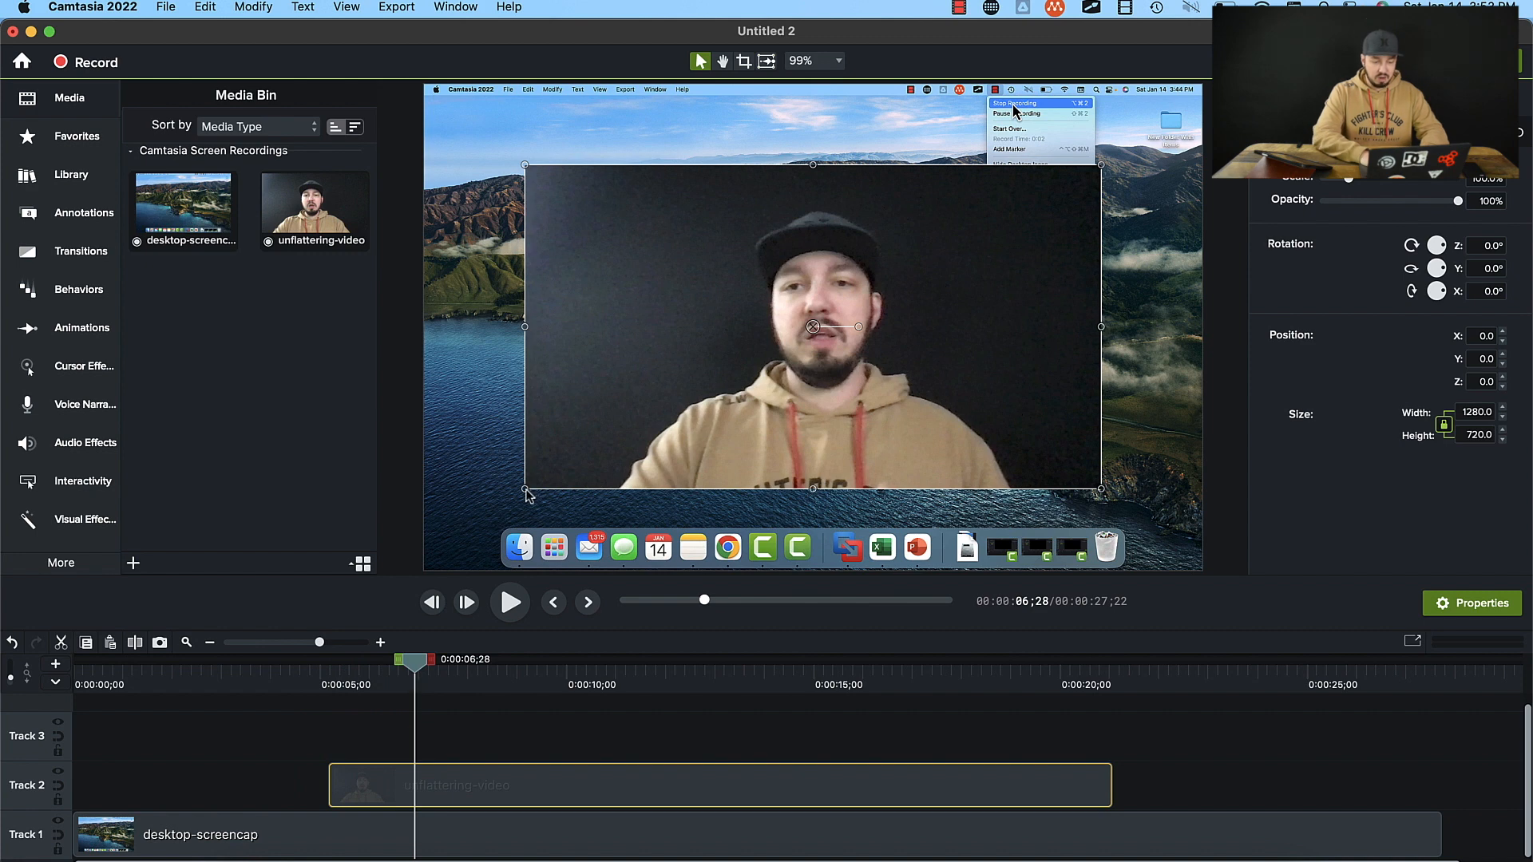
drag(527, 496, 962, 272)
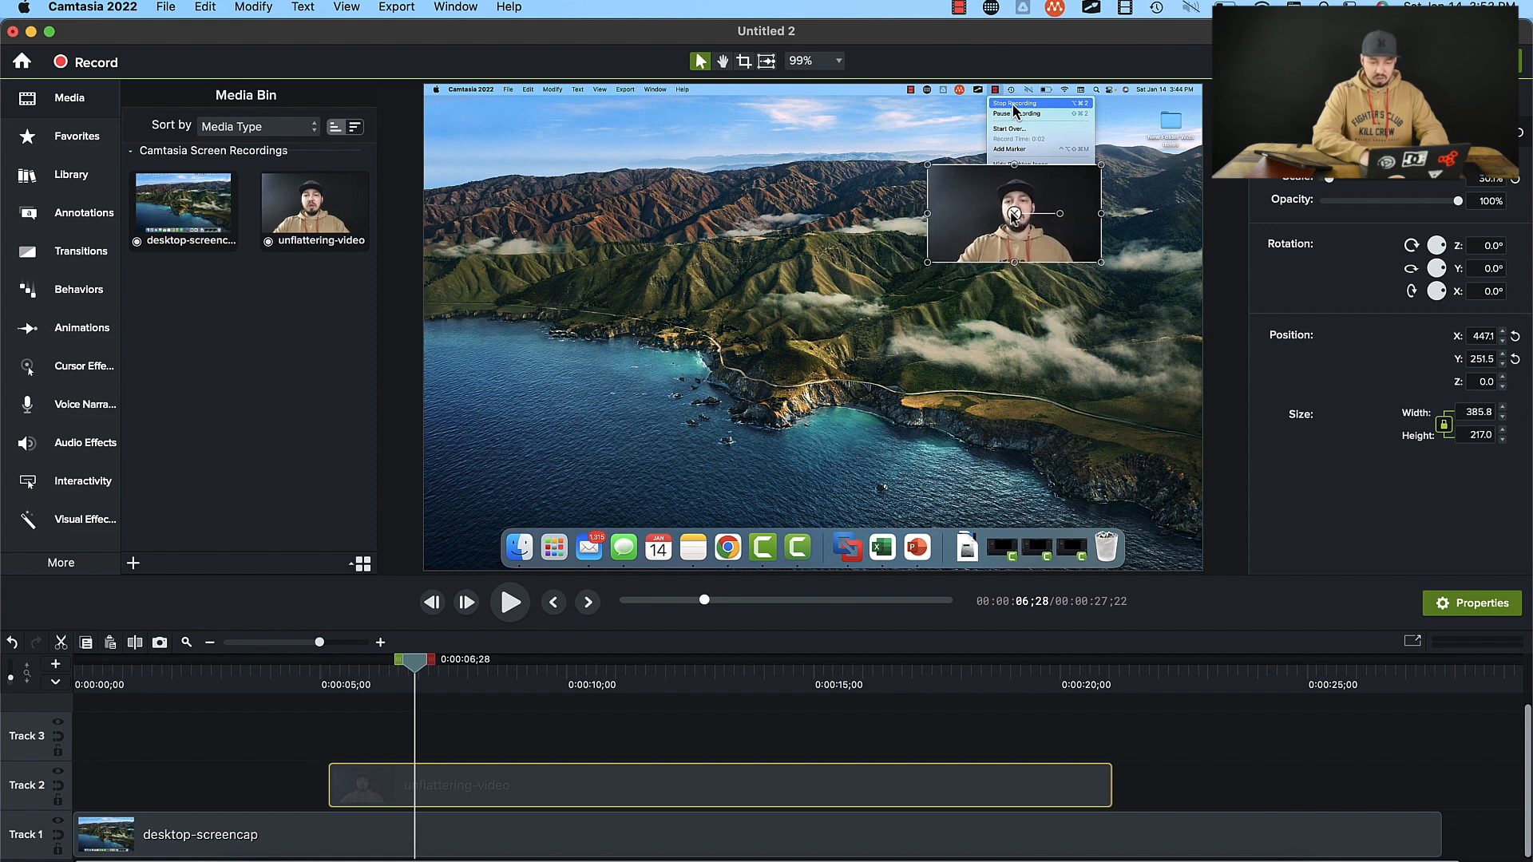
drag(1015, 214, 1104, 508)
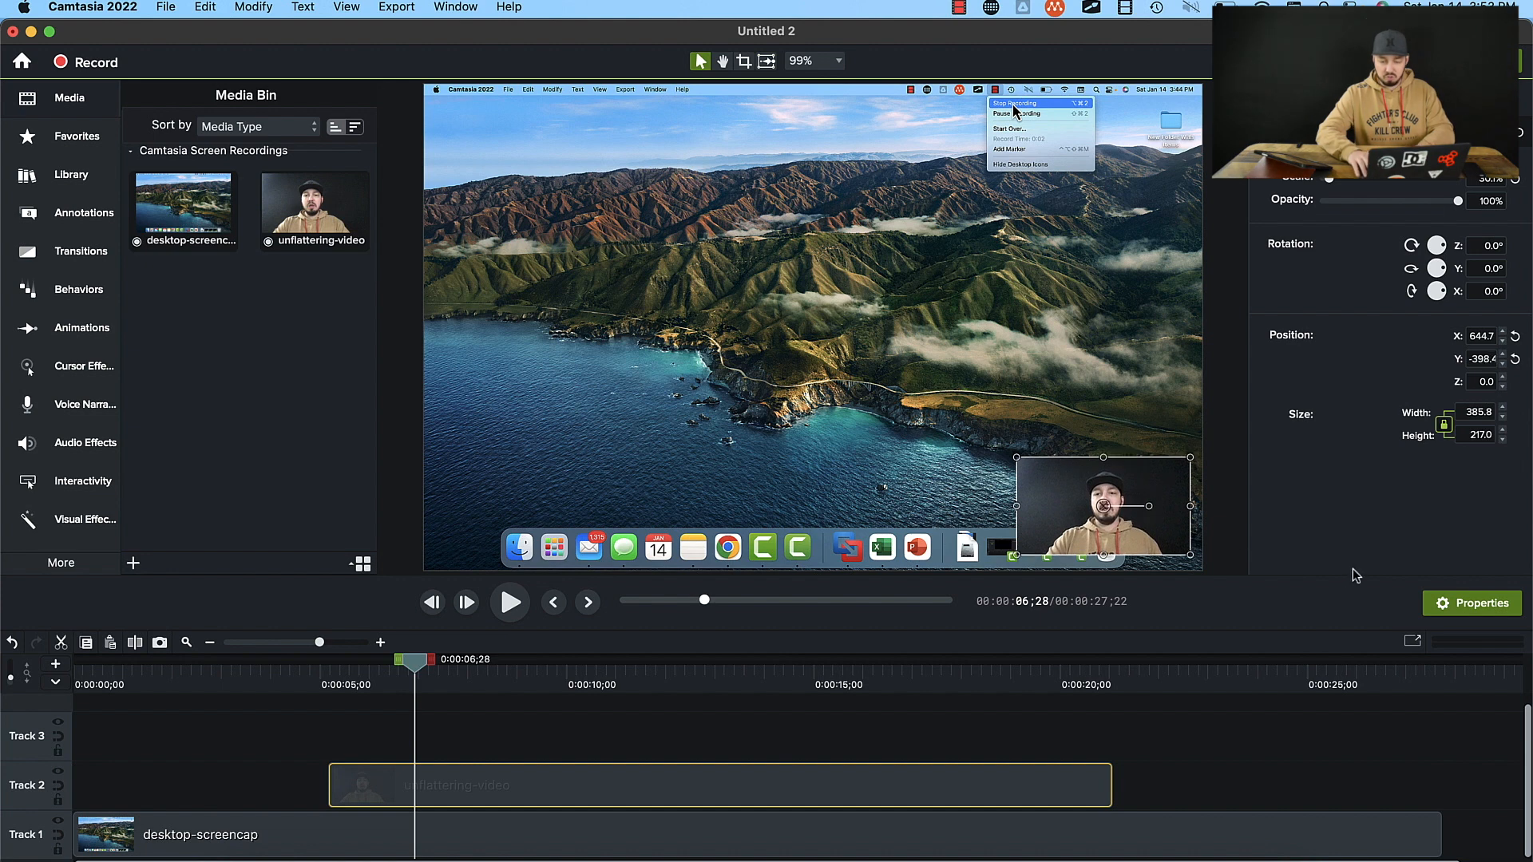
Step: Nudge the webcam overlay up and down to fine-tune its vertical position to about Y -404.4
key(Up)
key(Up)
key(Up)
key(Up)
key(Up)
key(Up)
key(Up)
key(Up)
key(Up)
key(Up)
key(Up)
key(Up)
key(Up)
key(Up)
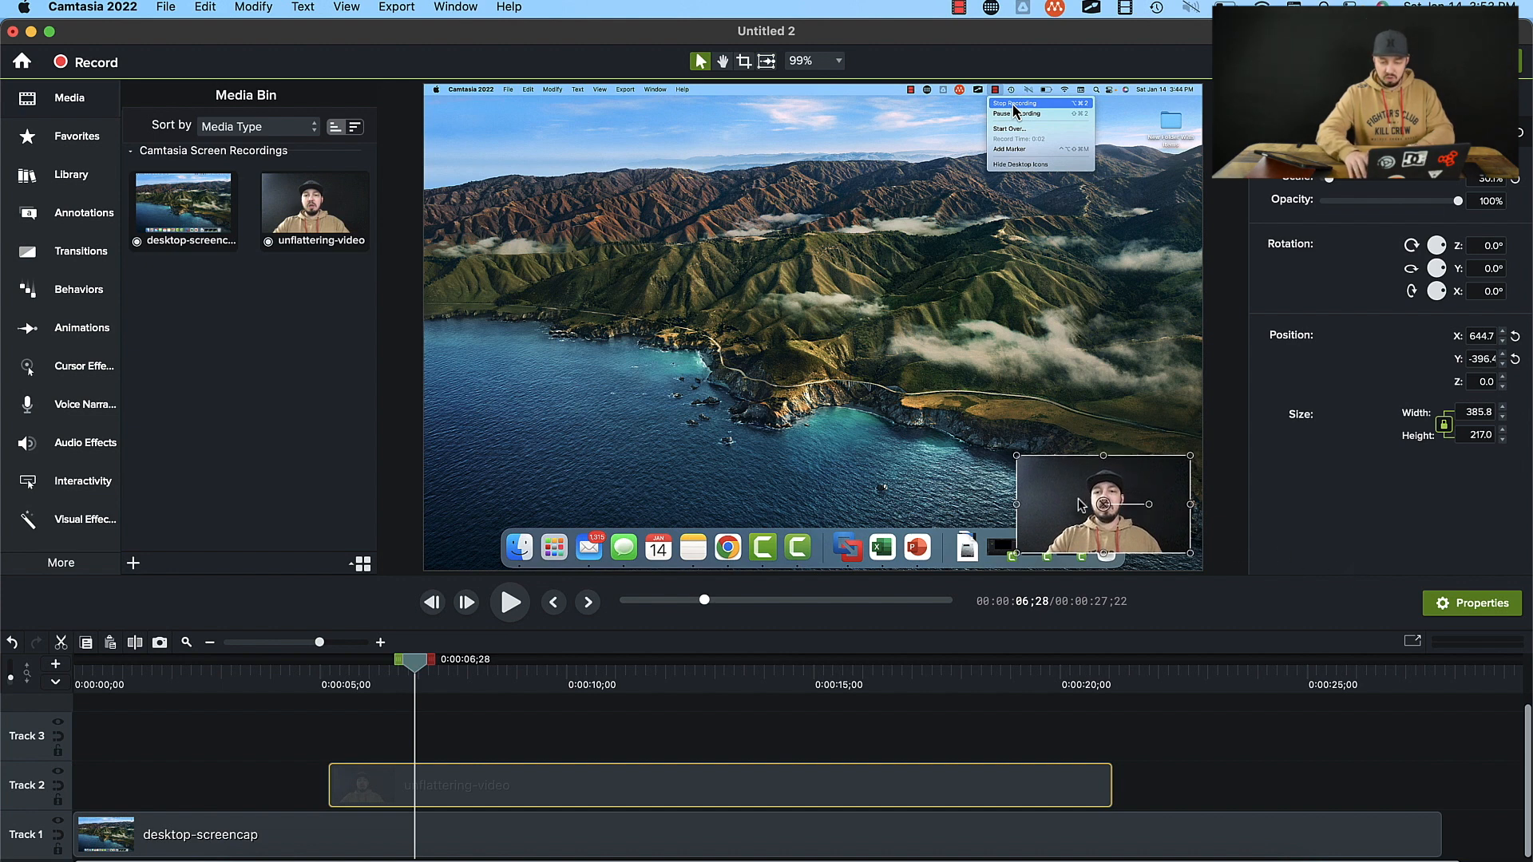
key(Up)
key(Up)
key(Up)
key(Up)
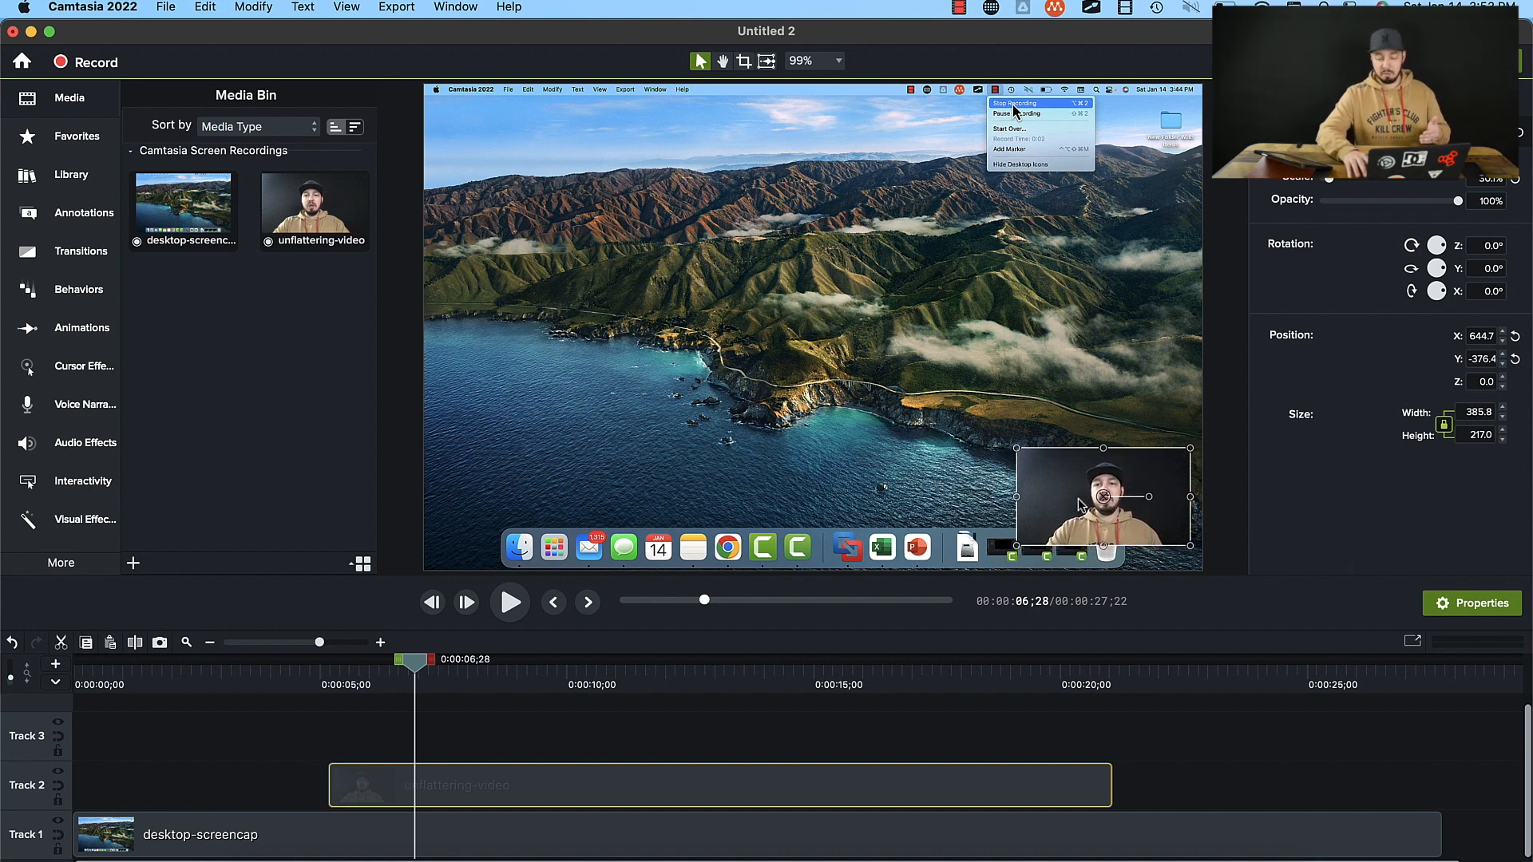
key(Down)
key(Down)
key(Down)
key(Down)
key(Down)
key(Down)
key(Down)
key(Down)
key(Down)
key(Down)
key(Down)
key(Down)
key(Down)
key(Down)
key(Down)
key(Down)
key(Down)
key(Down)
key(Down)
key(Down)
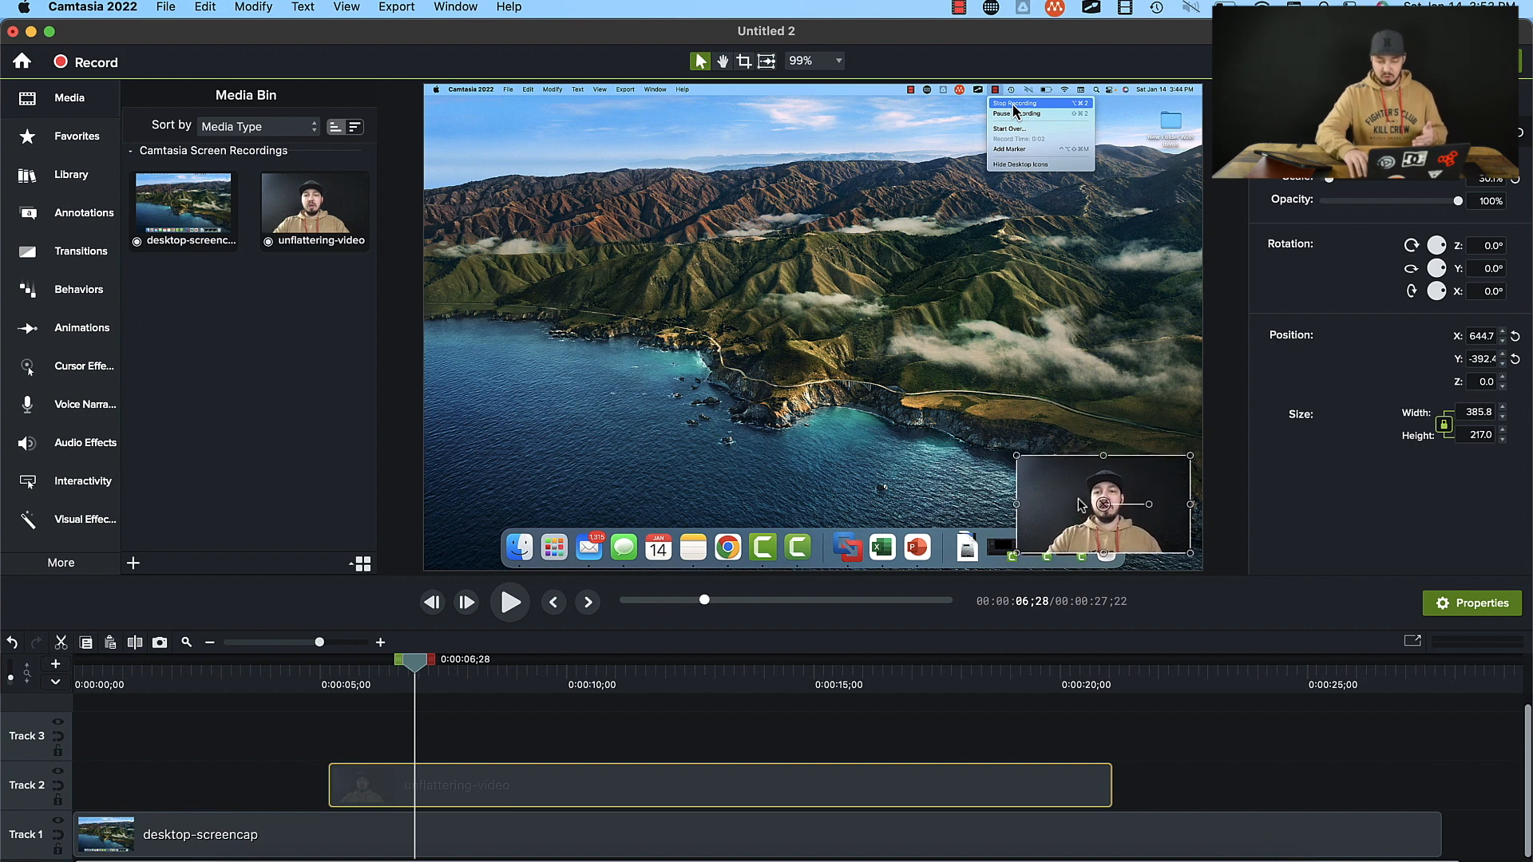
Step: Move the unflattering-video clip to the start of Track 2 and preview the first few seconds of the combined video
click(940, 472)
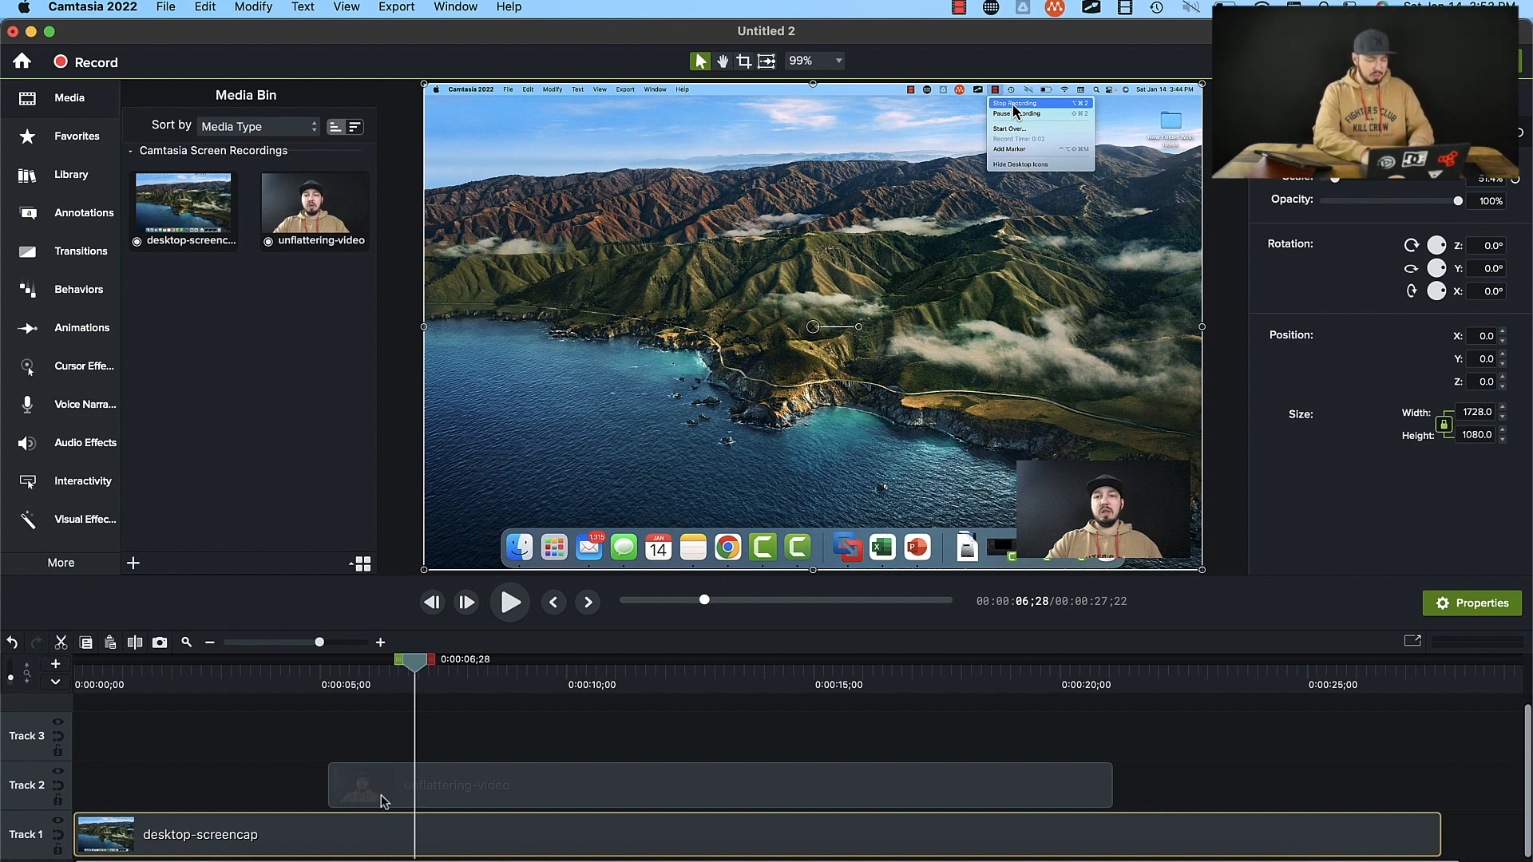
click(505, 791)
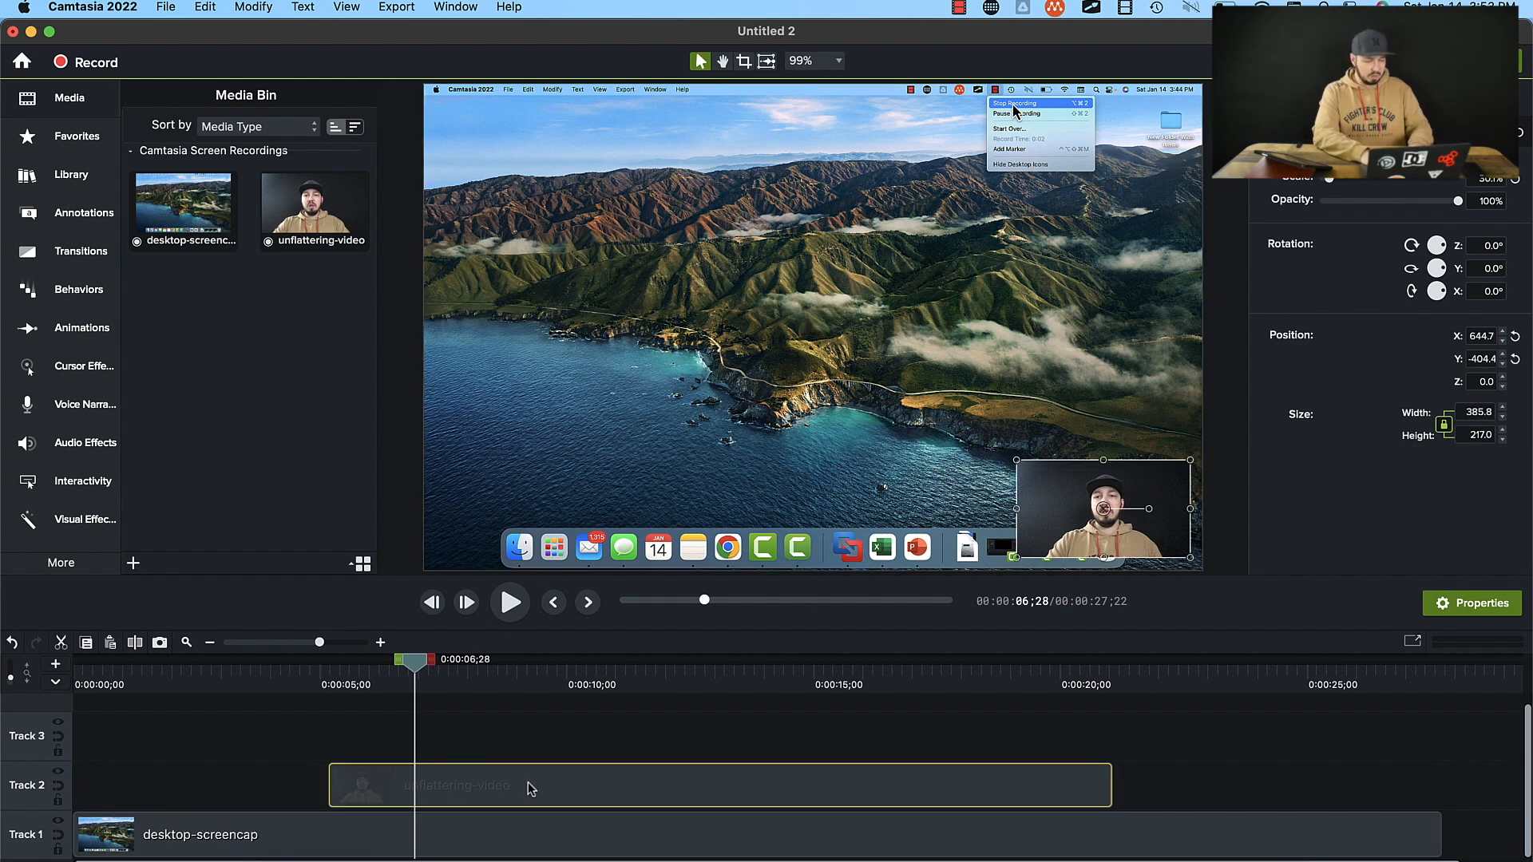
drag(531, 789, 259, 789)
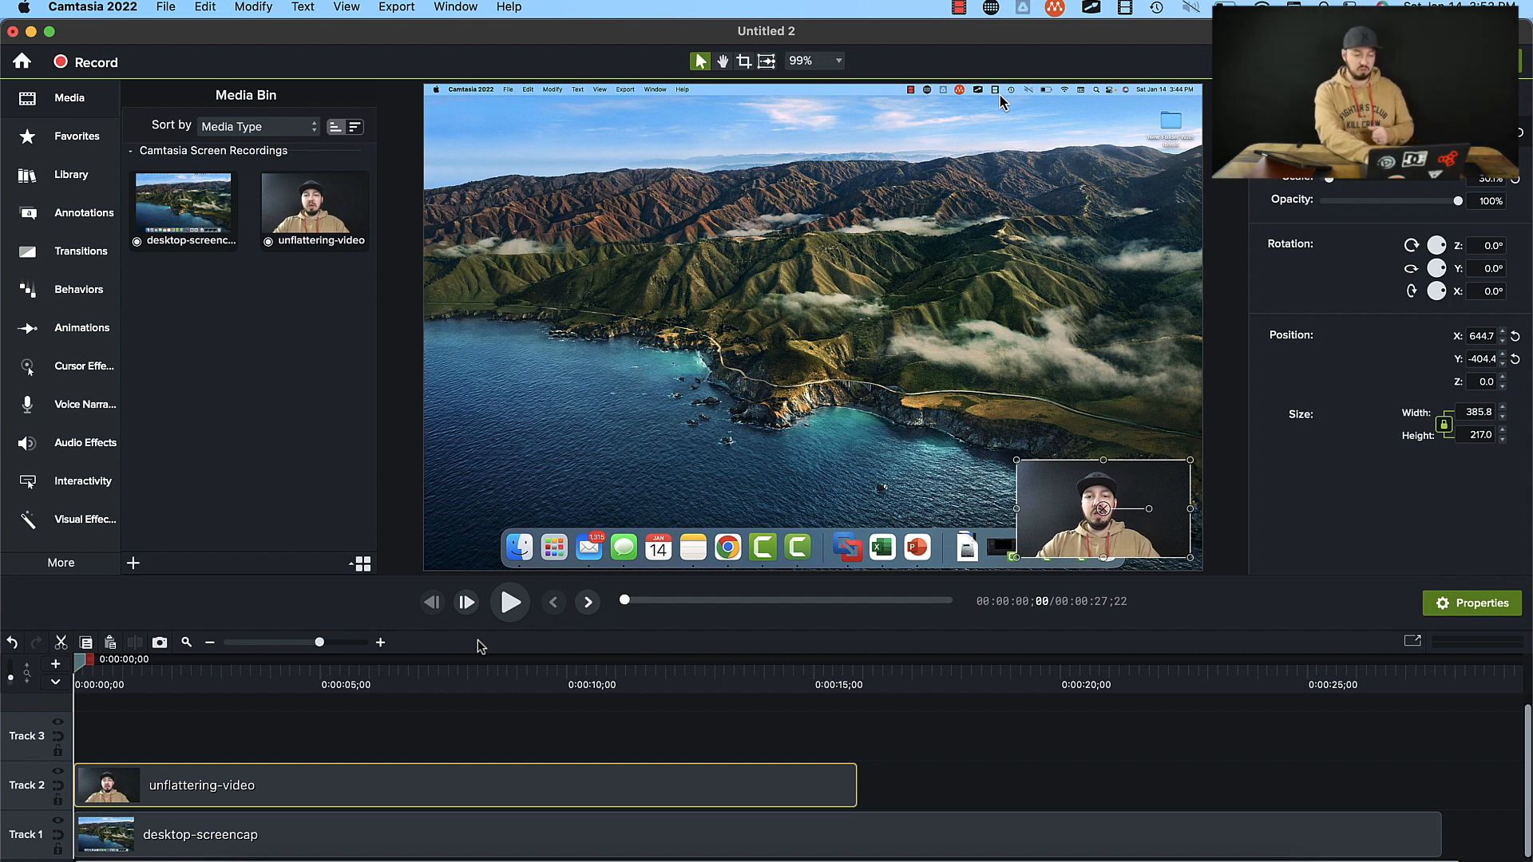
key(space)
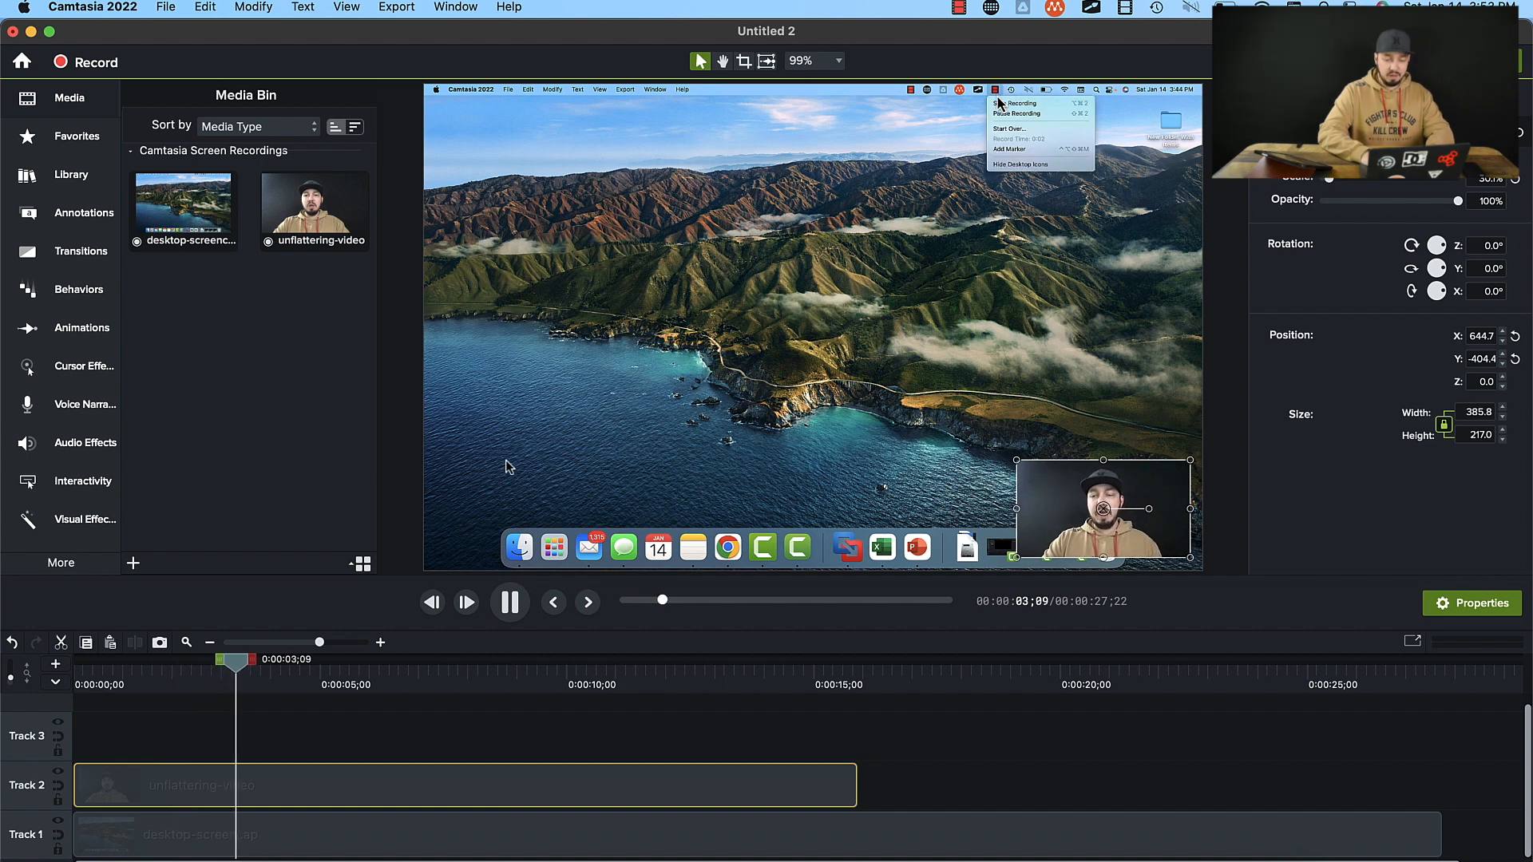
key(space)
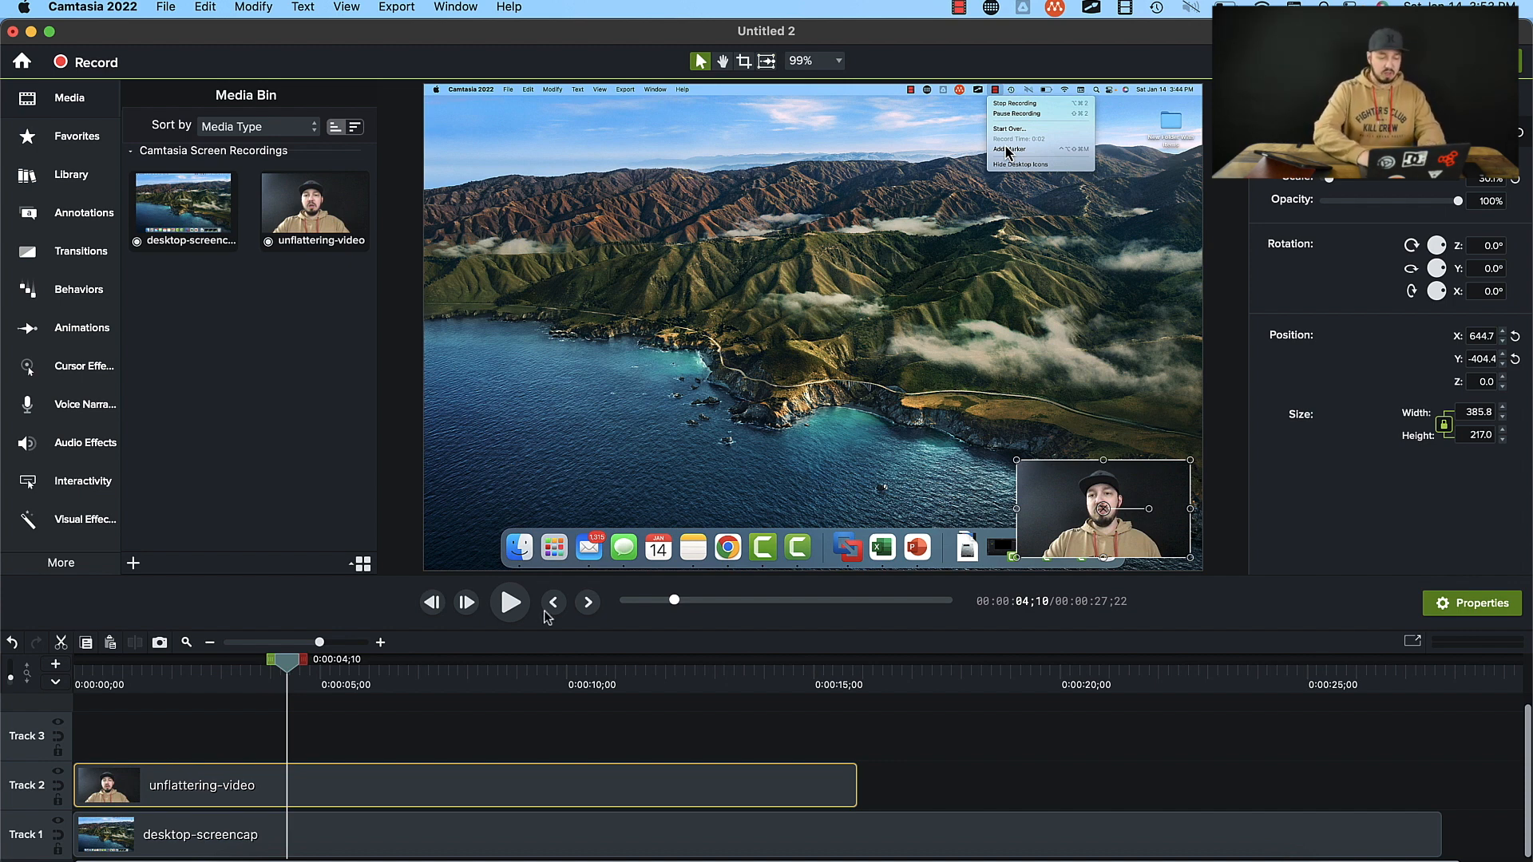
Step: Add a second copy of the unflattering-video clip to Track 2, starting at about 19 seconds with a gap after the first
click(295, 210)
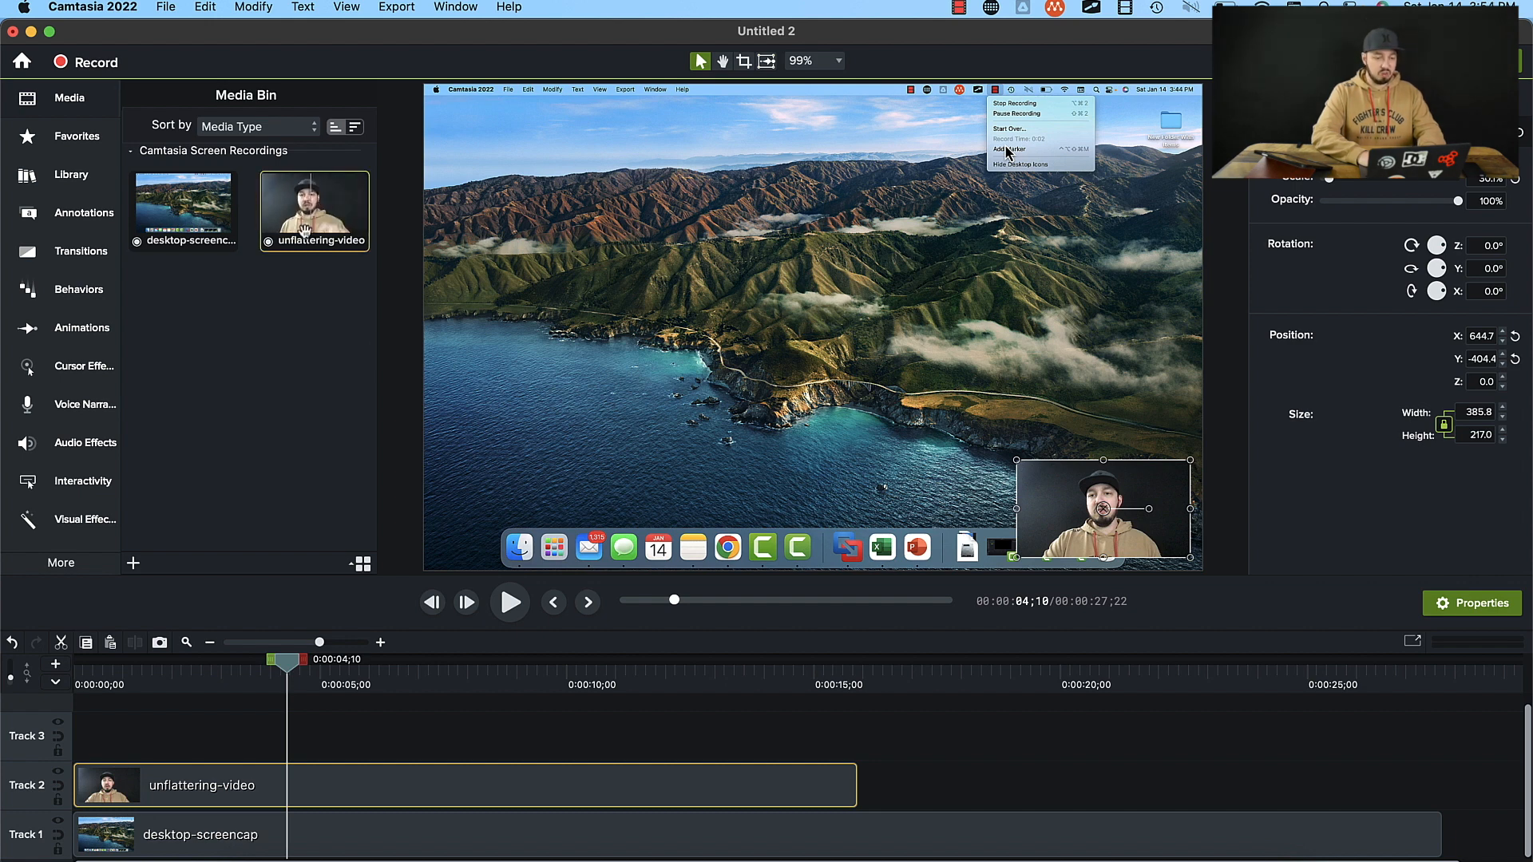
drag(302, 224, 1035, 787)
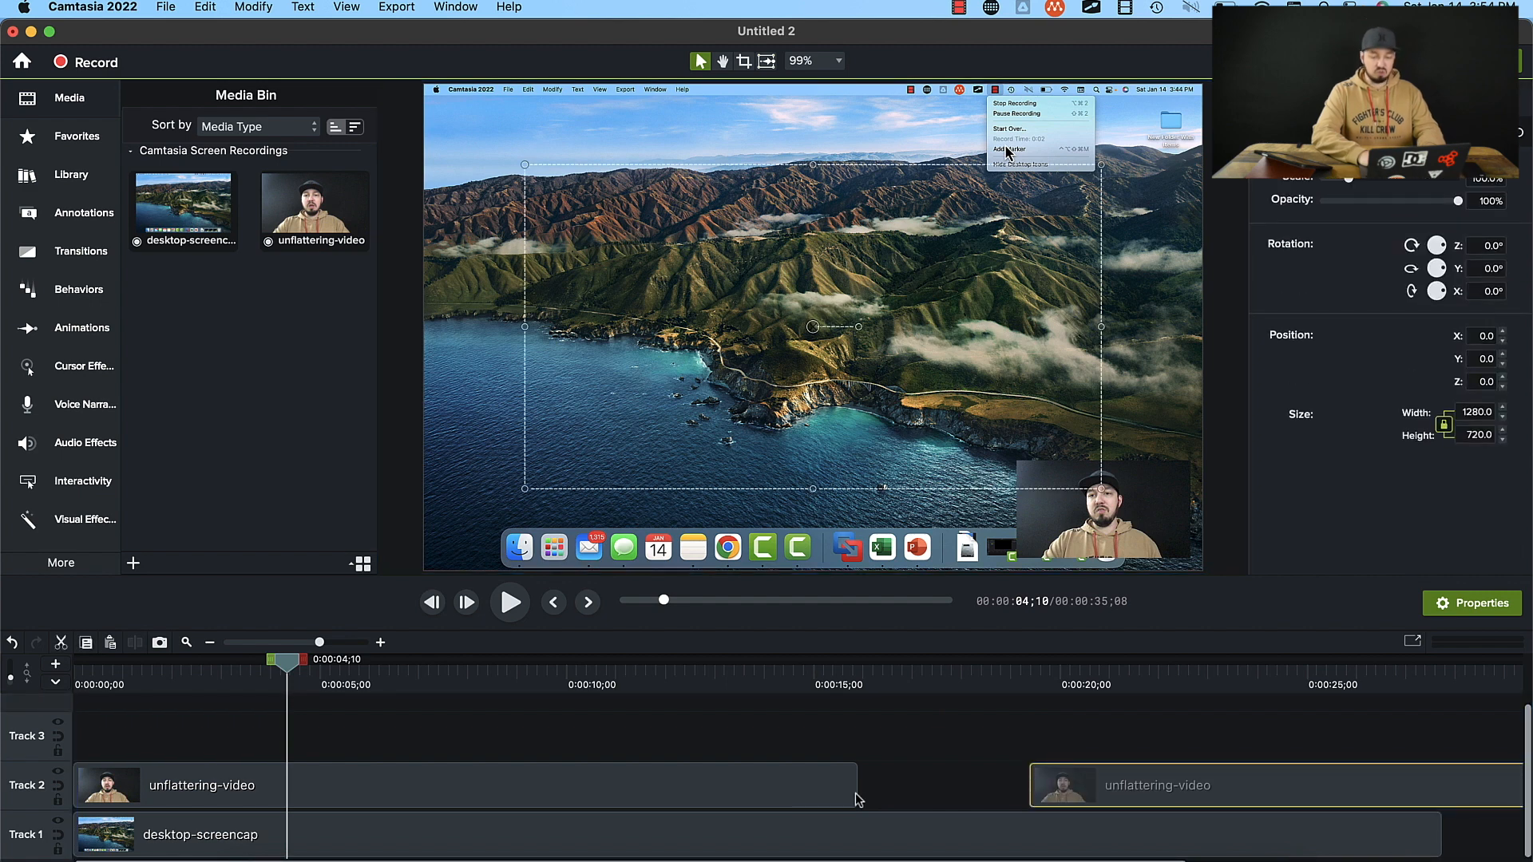
click(795, 787)
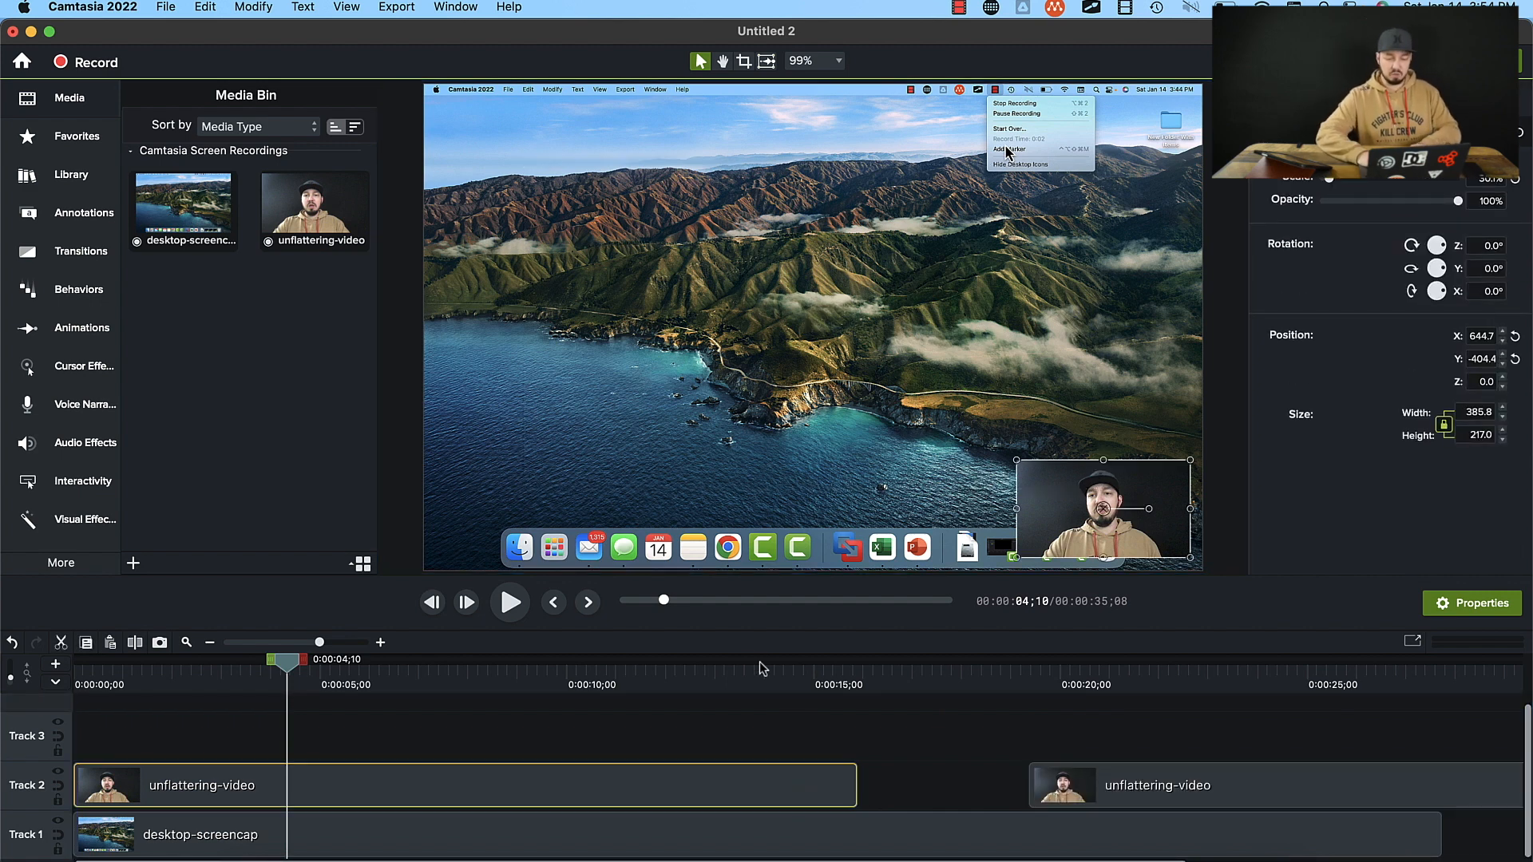
Step: Scale the second unflattering-video overlay down to about 317 by 178 and place it in the lower-left corner of the canvas
click(1117, 684)
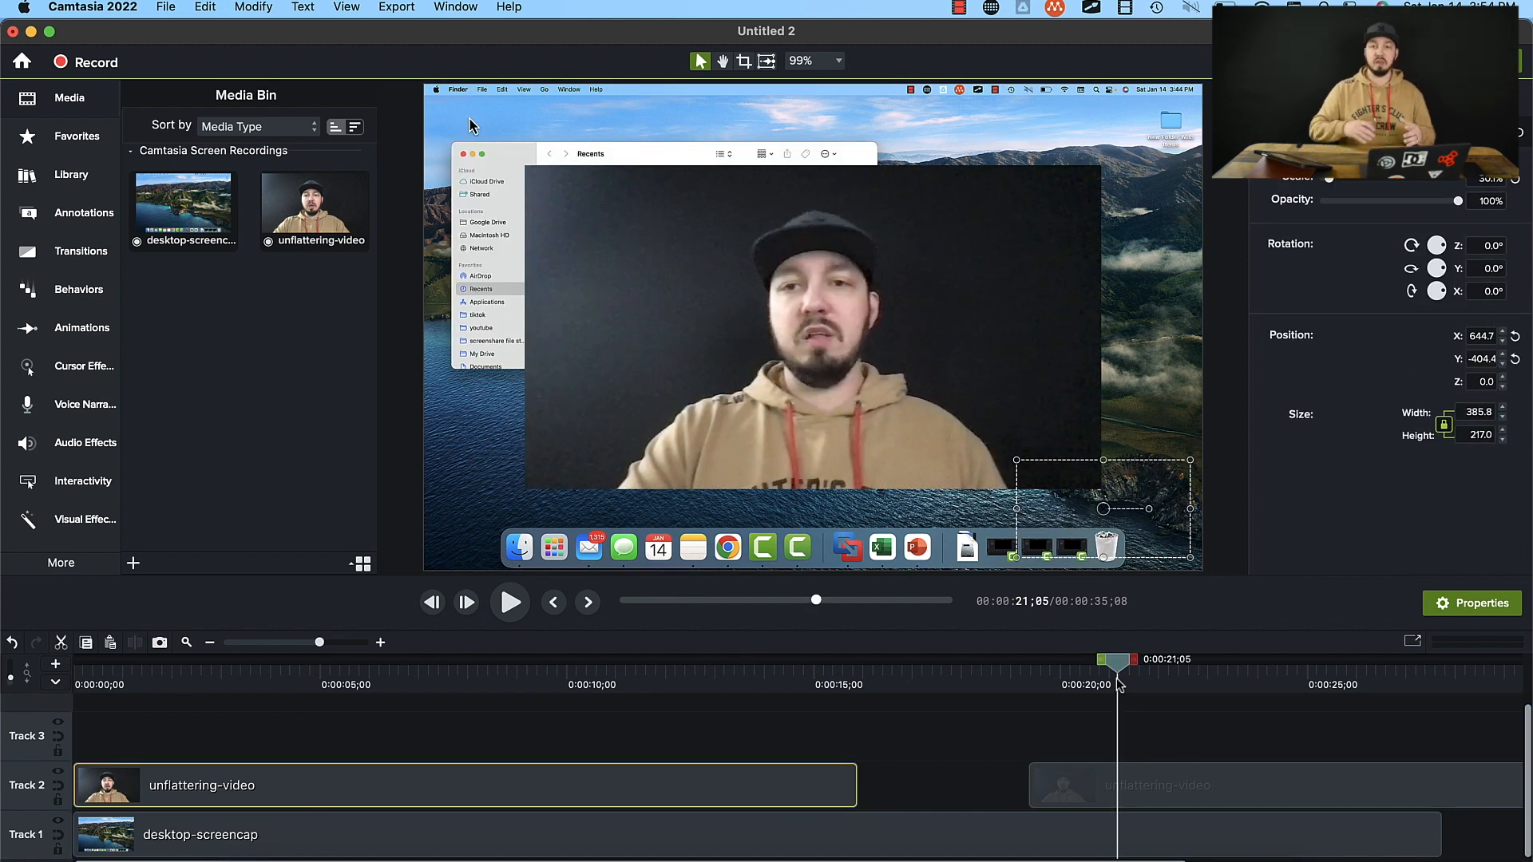
click(1117, 789)
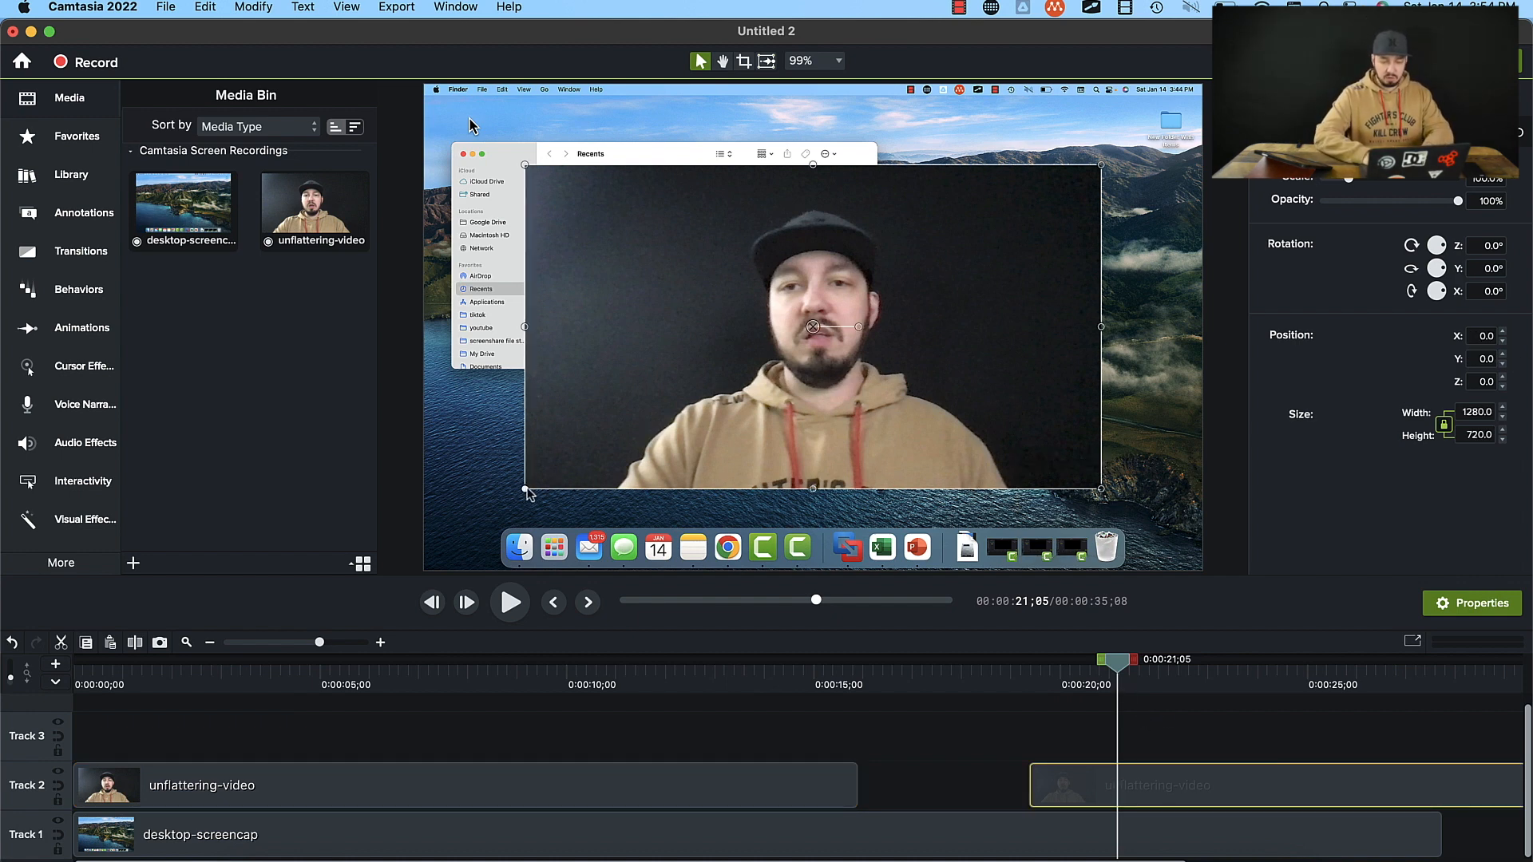
drag(525, 489, 527, 543)
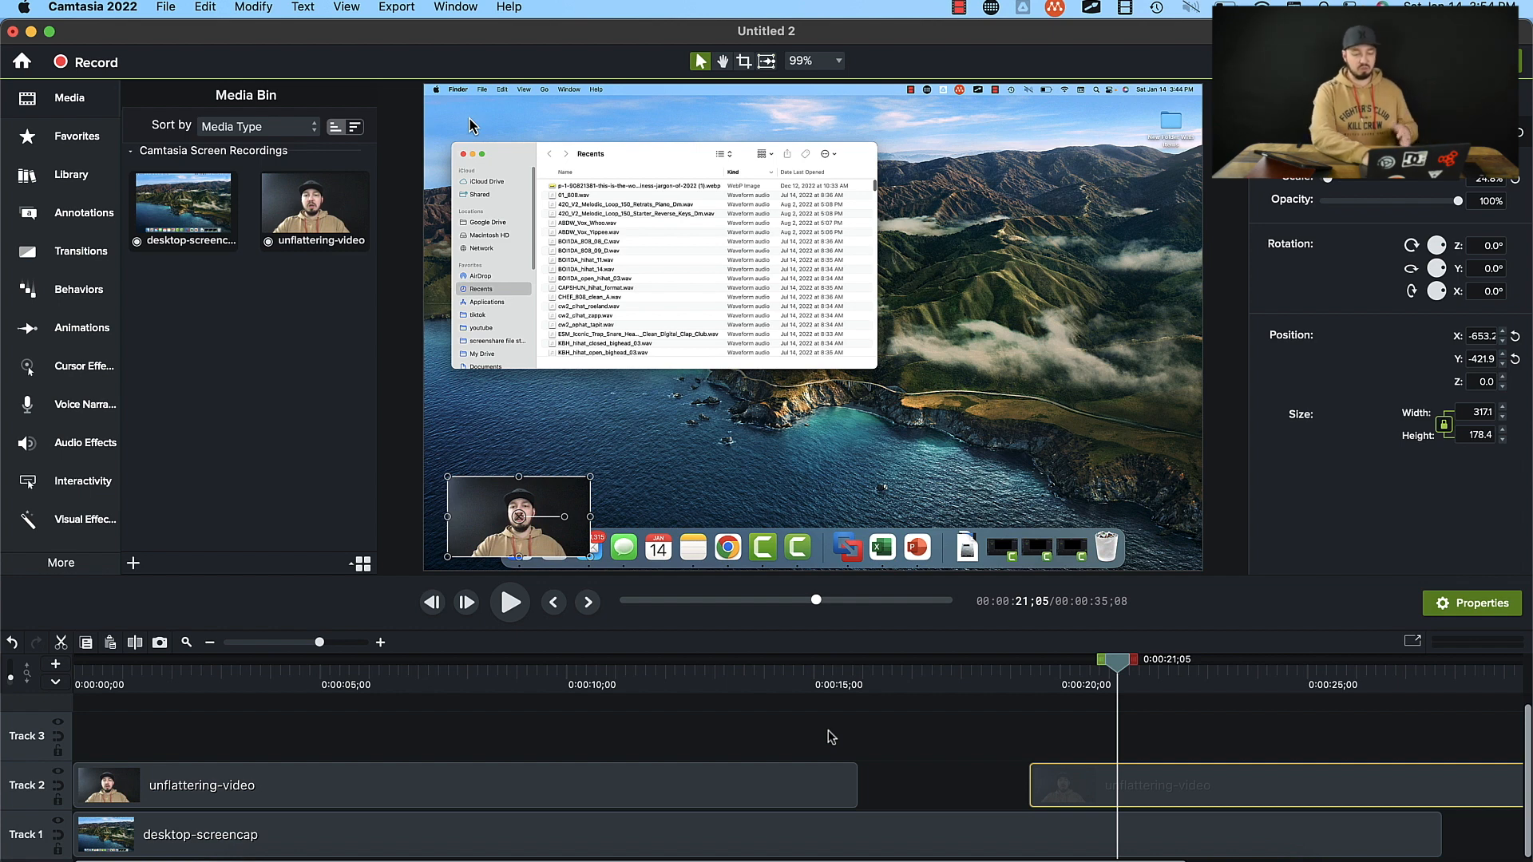
Step: Move the second unflattering-video clip earlier to about 18 seconds and preview the gap between the two webcam clips
click(795, 689)
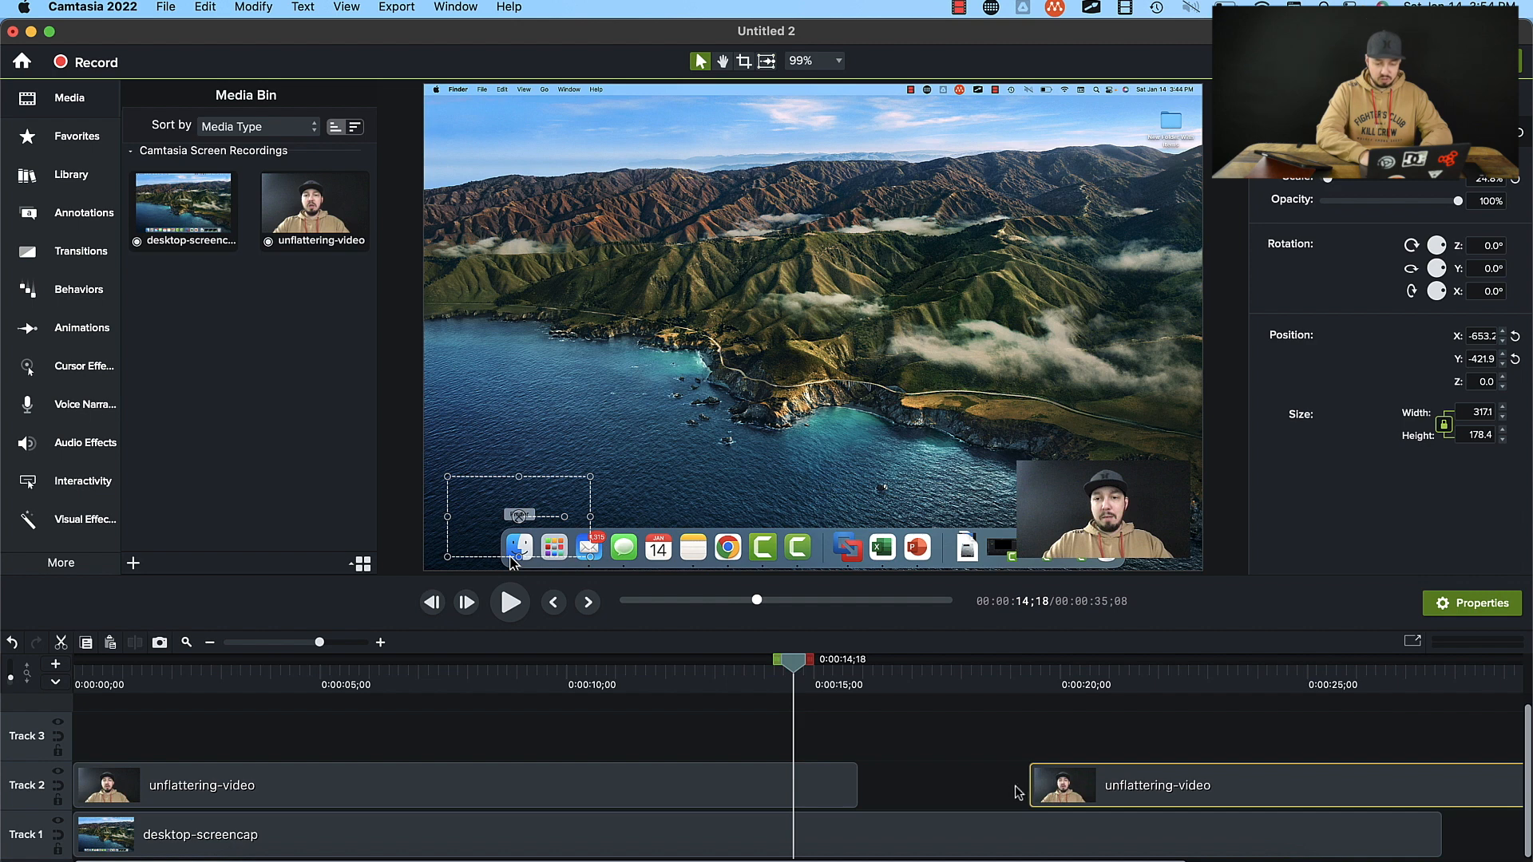
drag(1104, 784, 1029, 784)
click(766, 688)
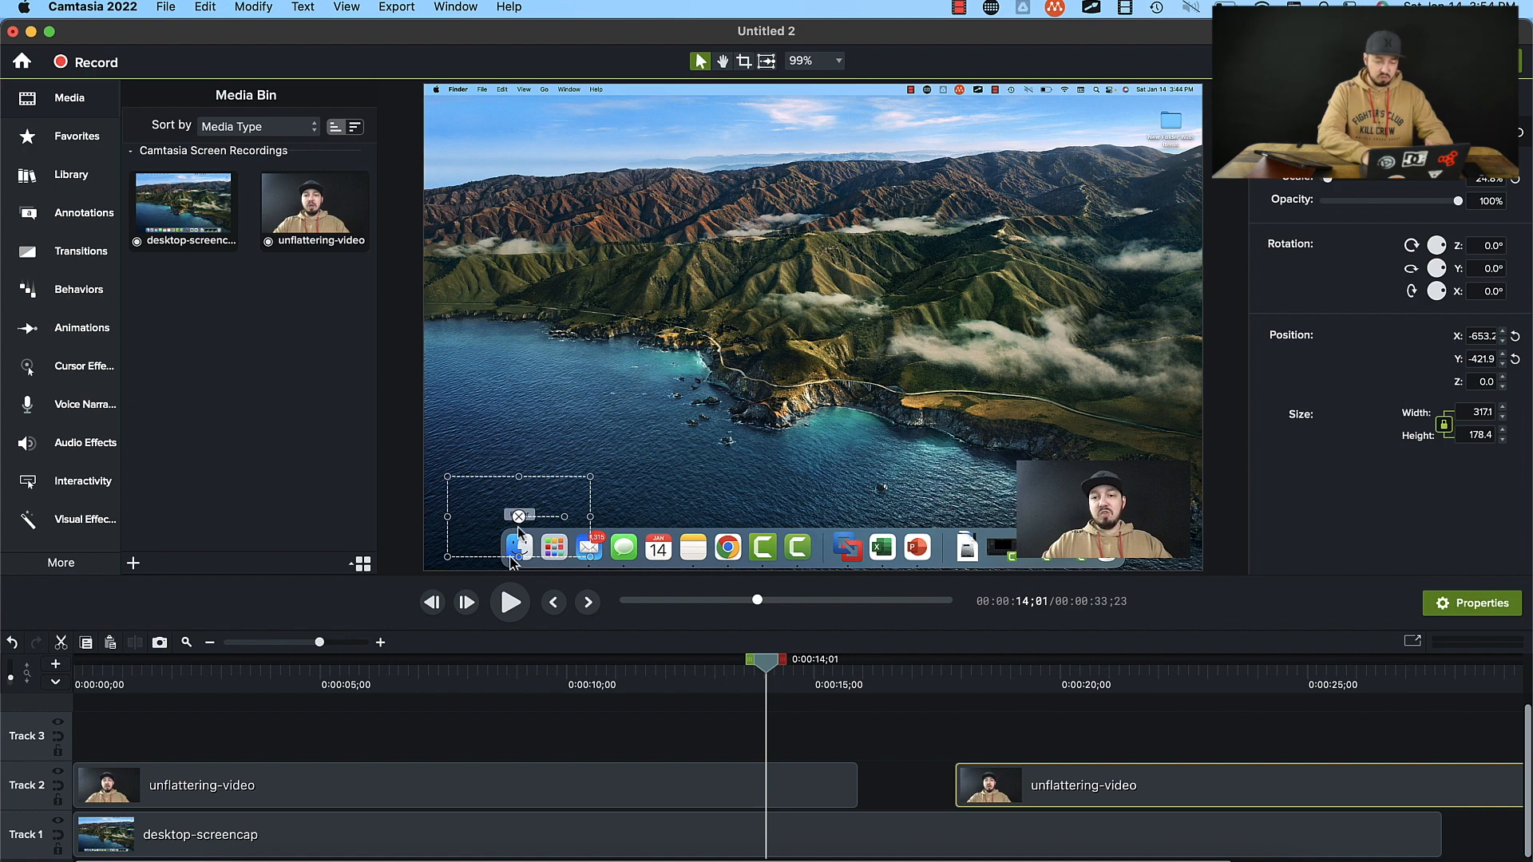
key(space)
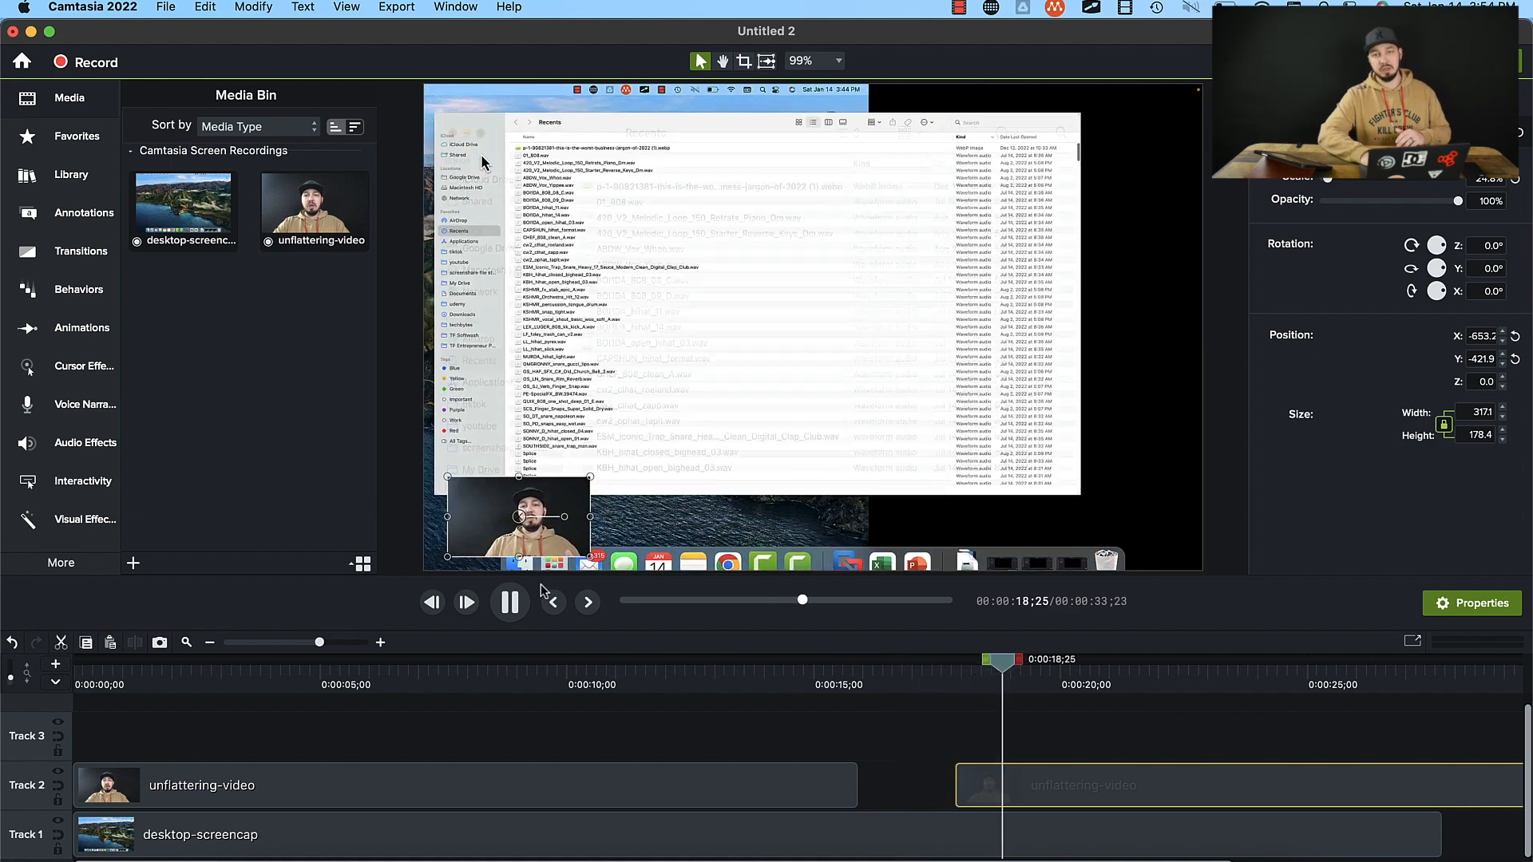
key(space)
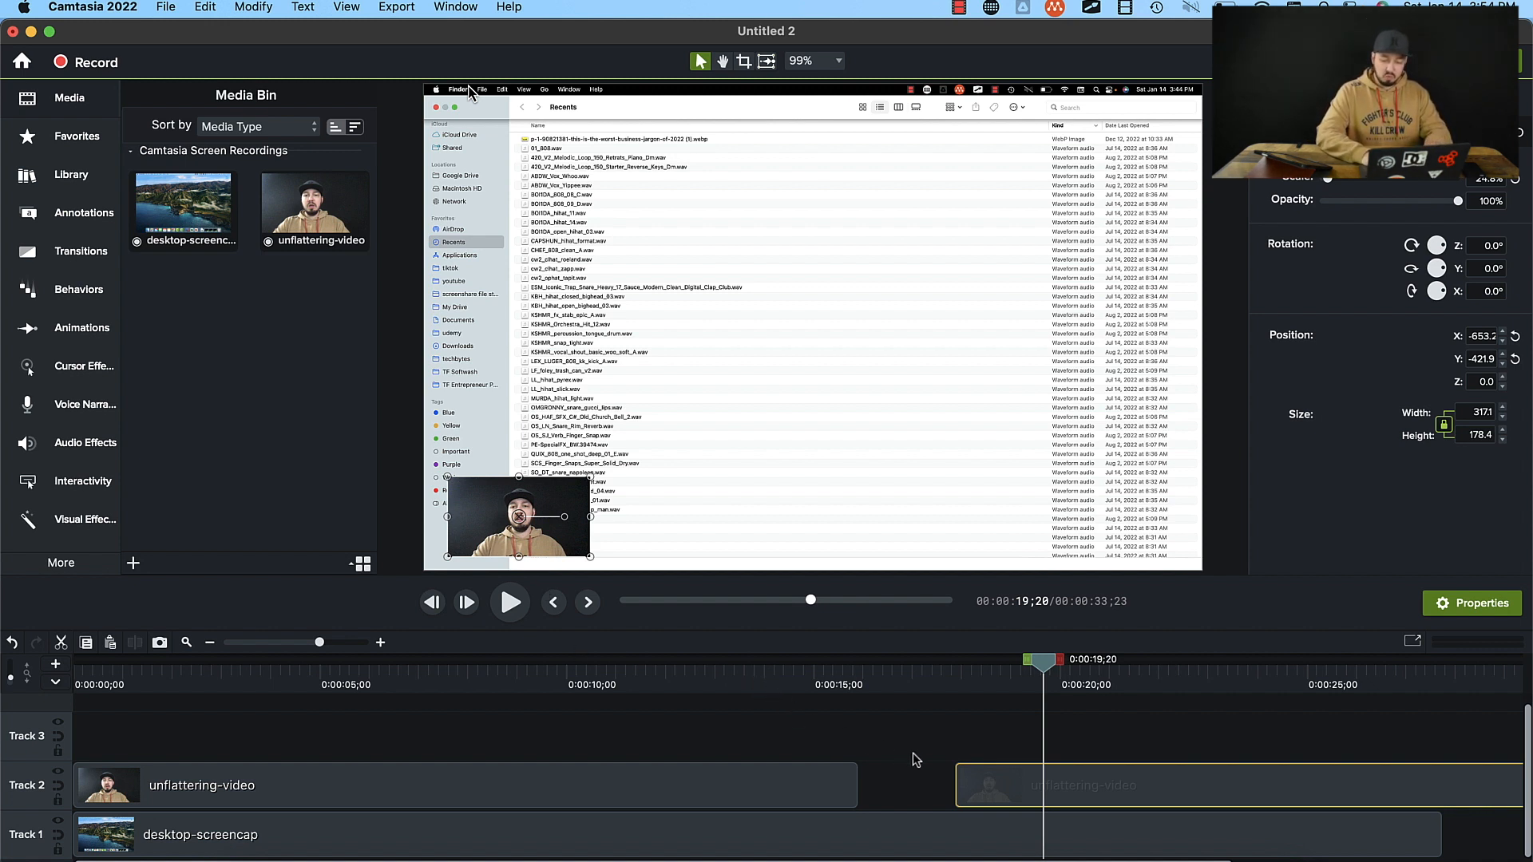
Step: Make Track 2 magnetic to close the gap between the two webcam clips, and preview the join from about 14.5 seconds
mouse_move(1127, 789)
mouse_down()
mouse_move(968, 785)
mouse_move(1143, 783)
mouse_up()
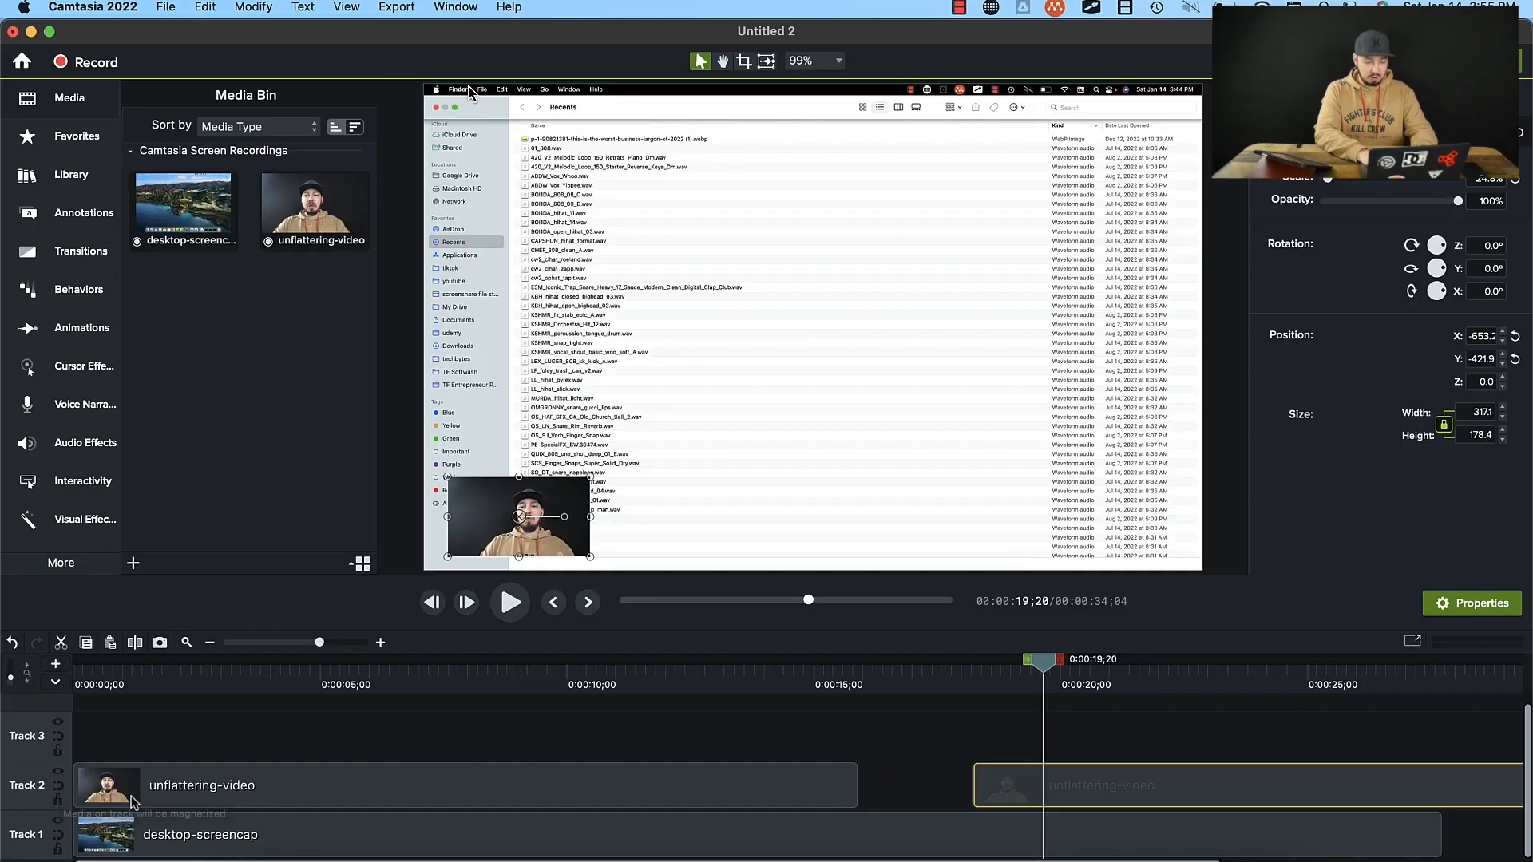
click(58, 789)
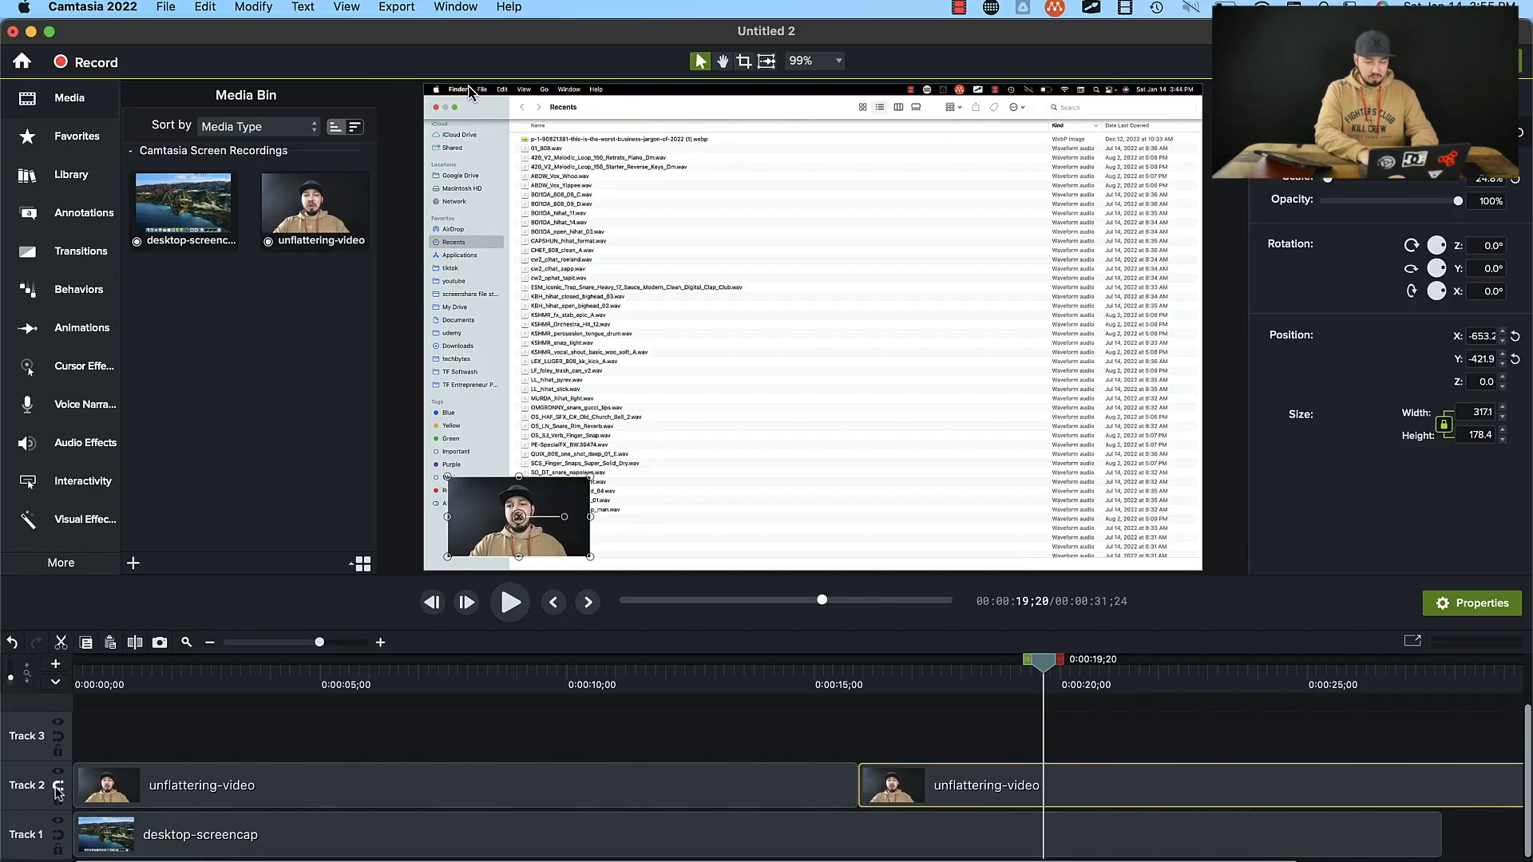
click(796, 685)
key(space)
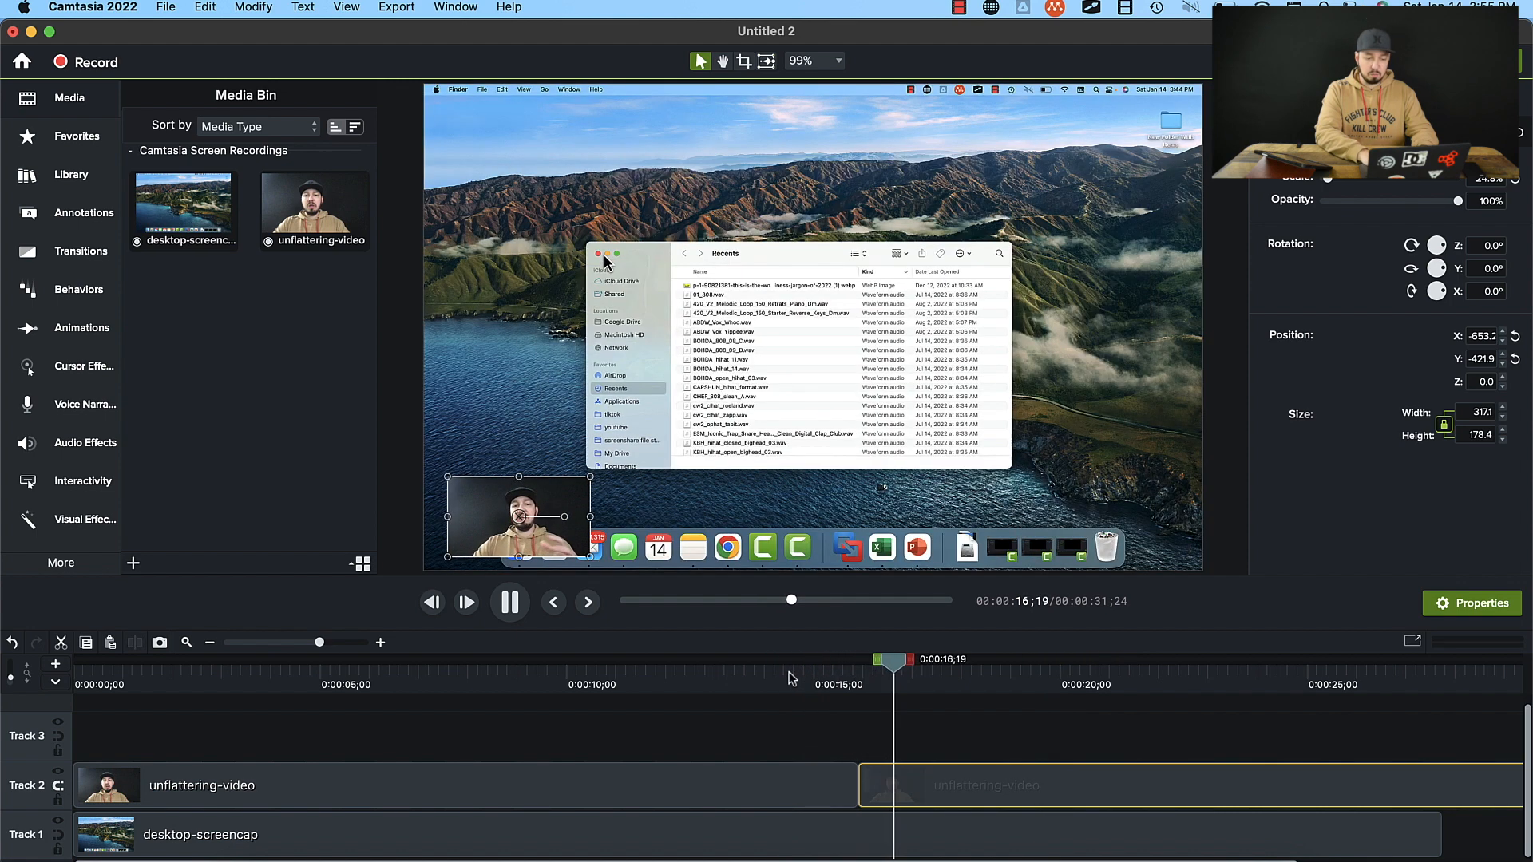
key(space)
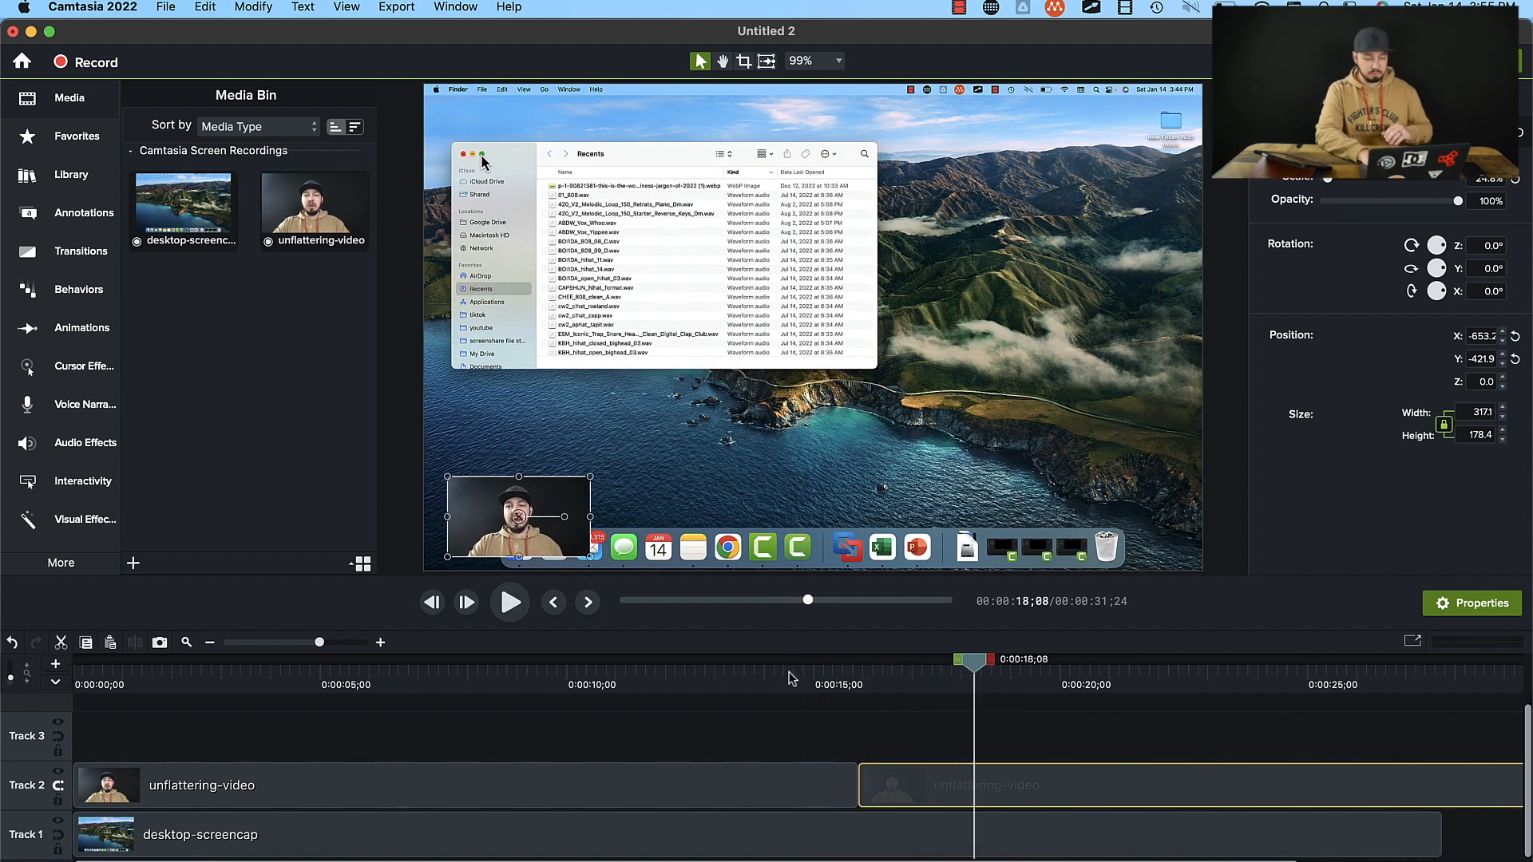
Step: Turn off the magnetic setting of Track 2 and delete the second unflattering-video clip
click(59, 786)
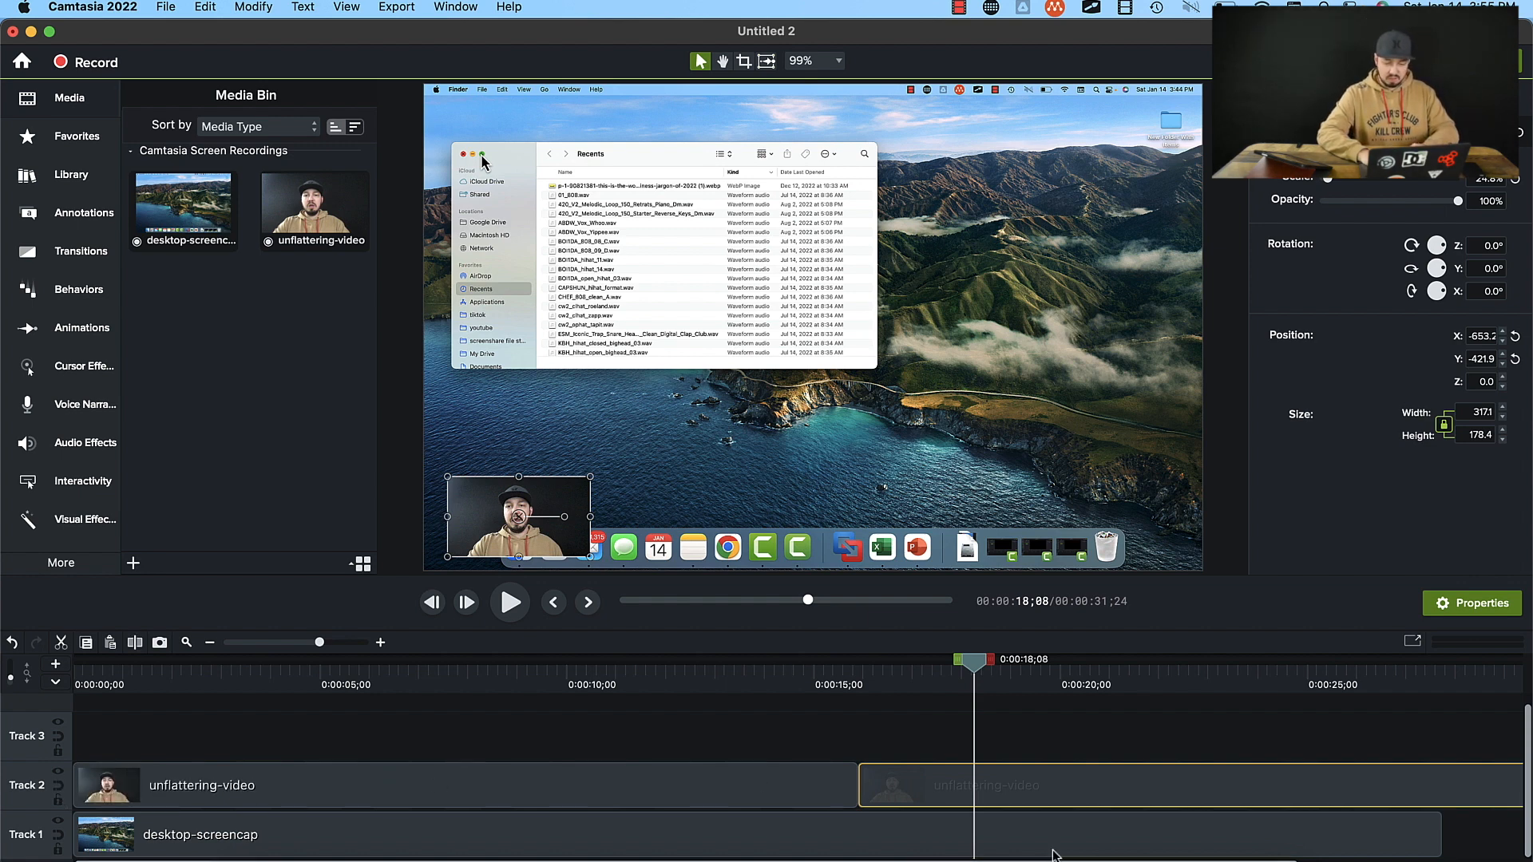
key(Delete)
Step: Shift the remaining unflattering-video clip to about 12 seconds and make Track 2 magnetic to snap it back to the start
drag(759, 790, 1357, 791)
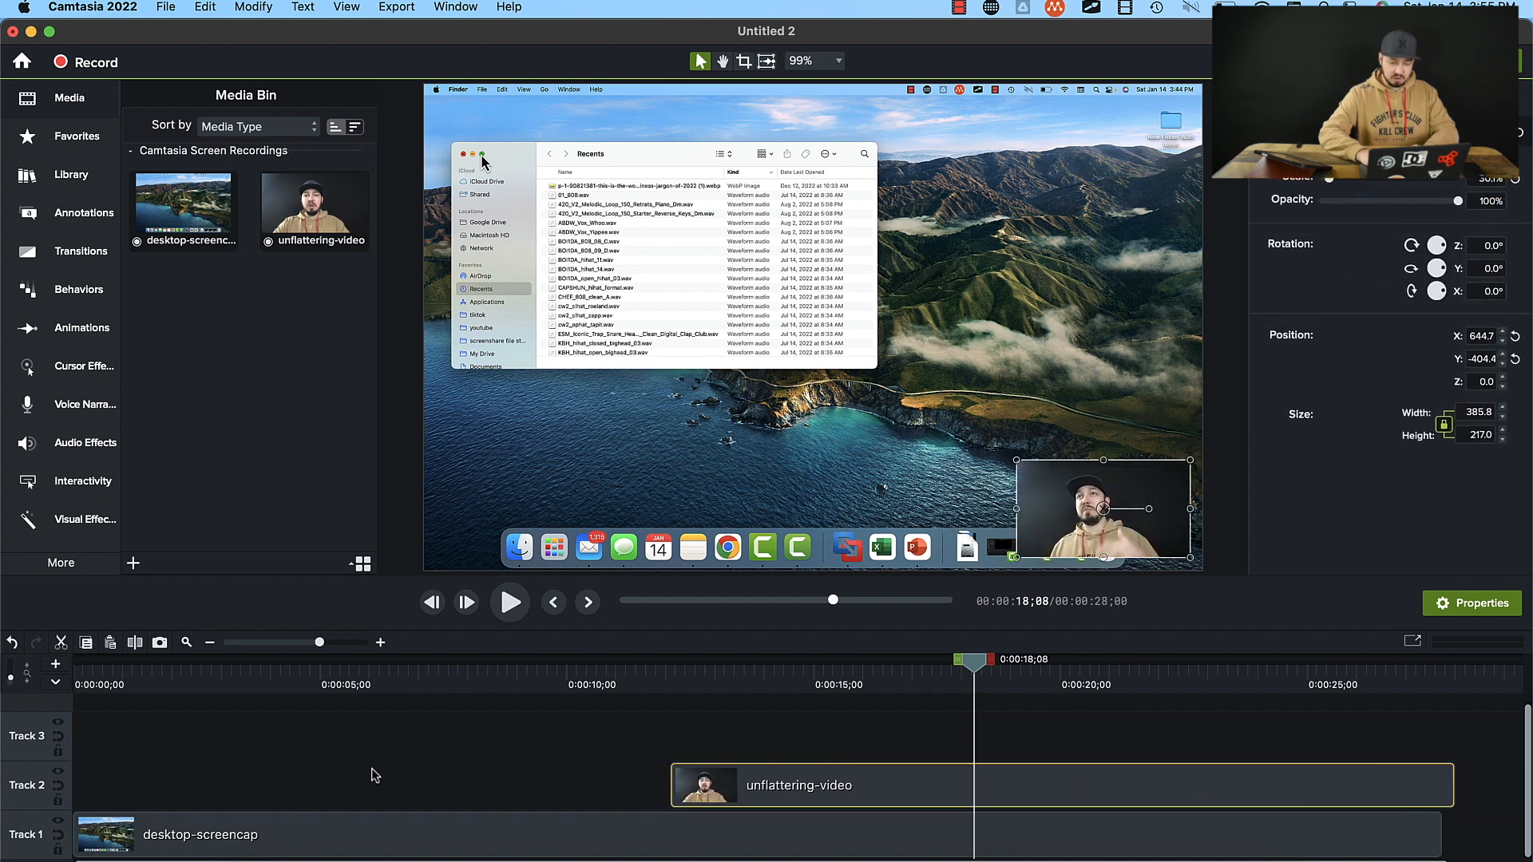
click(58, 791)
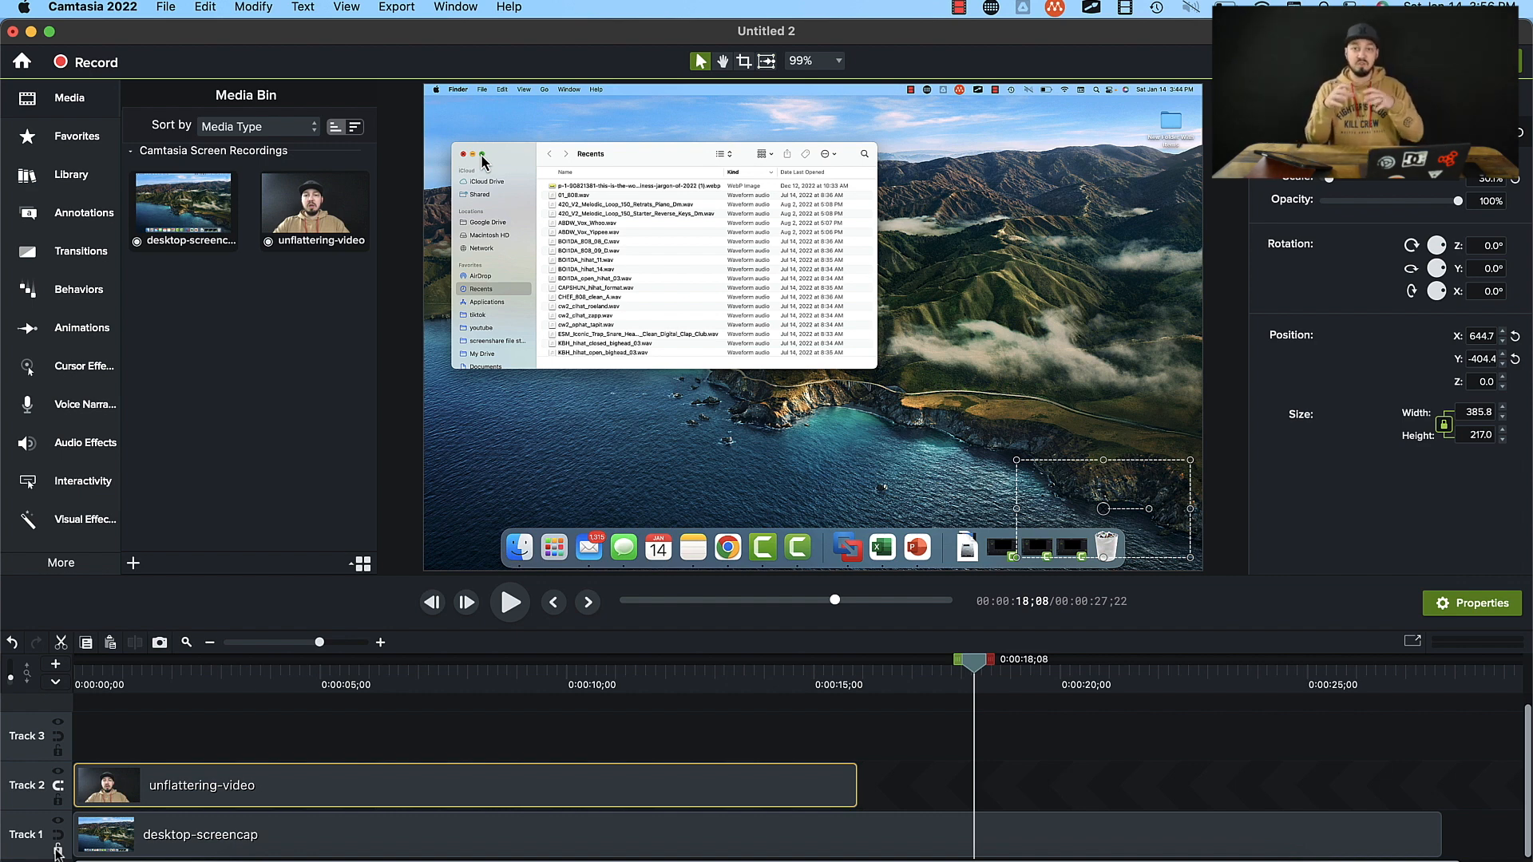
click(569, 706)
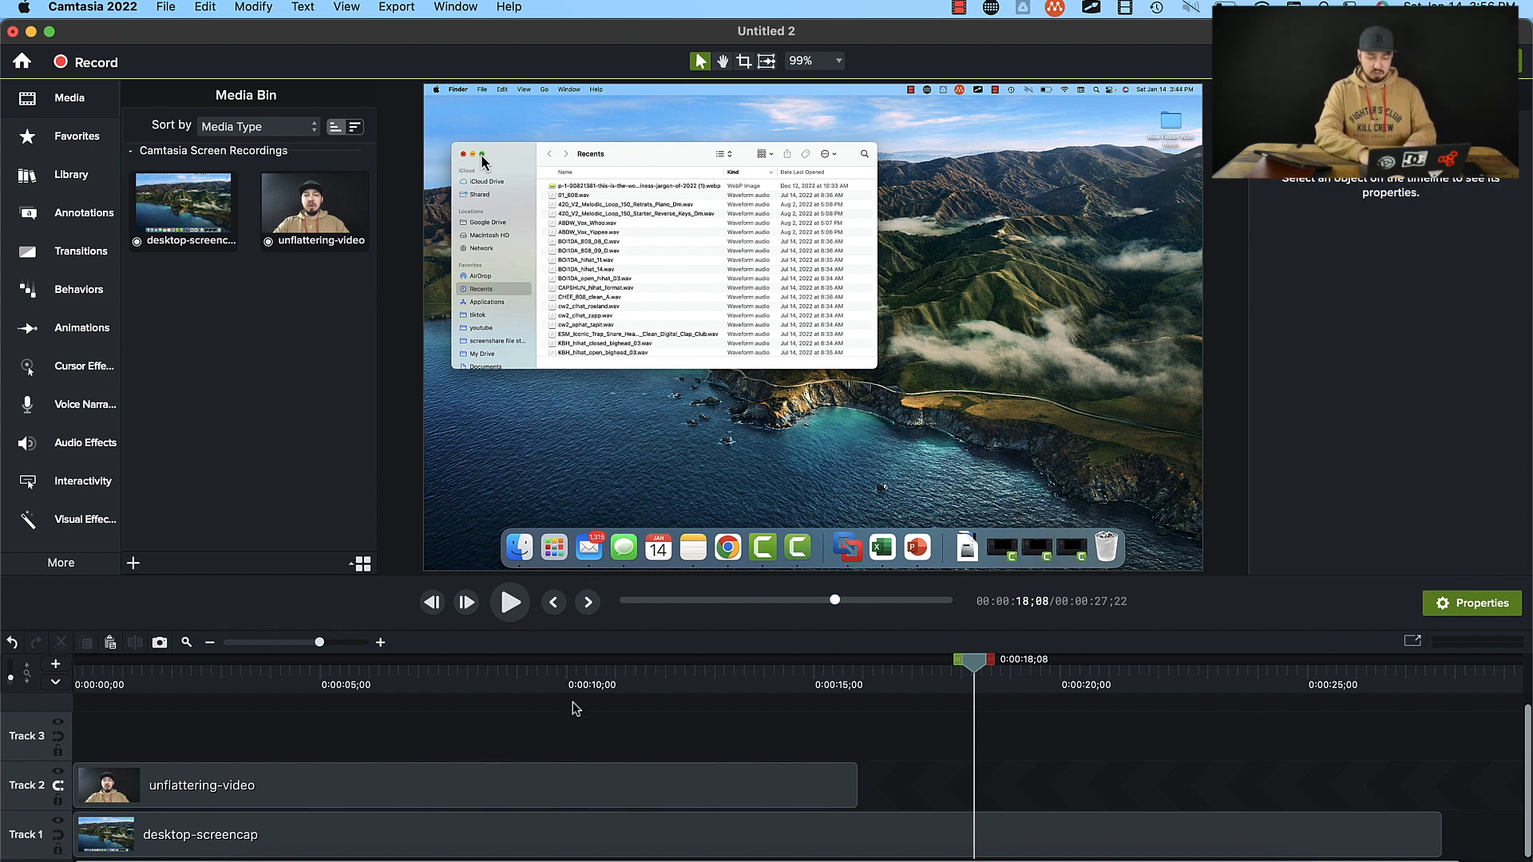
Step: Set the playhead to 00:00:11;00 and lock Track 1 to protect the desktop-screencap clip from edits
click(616, 687)
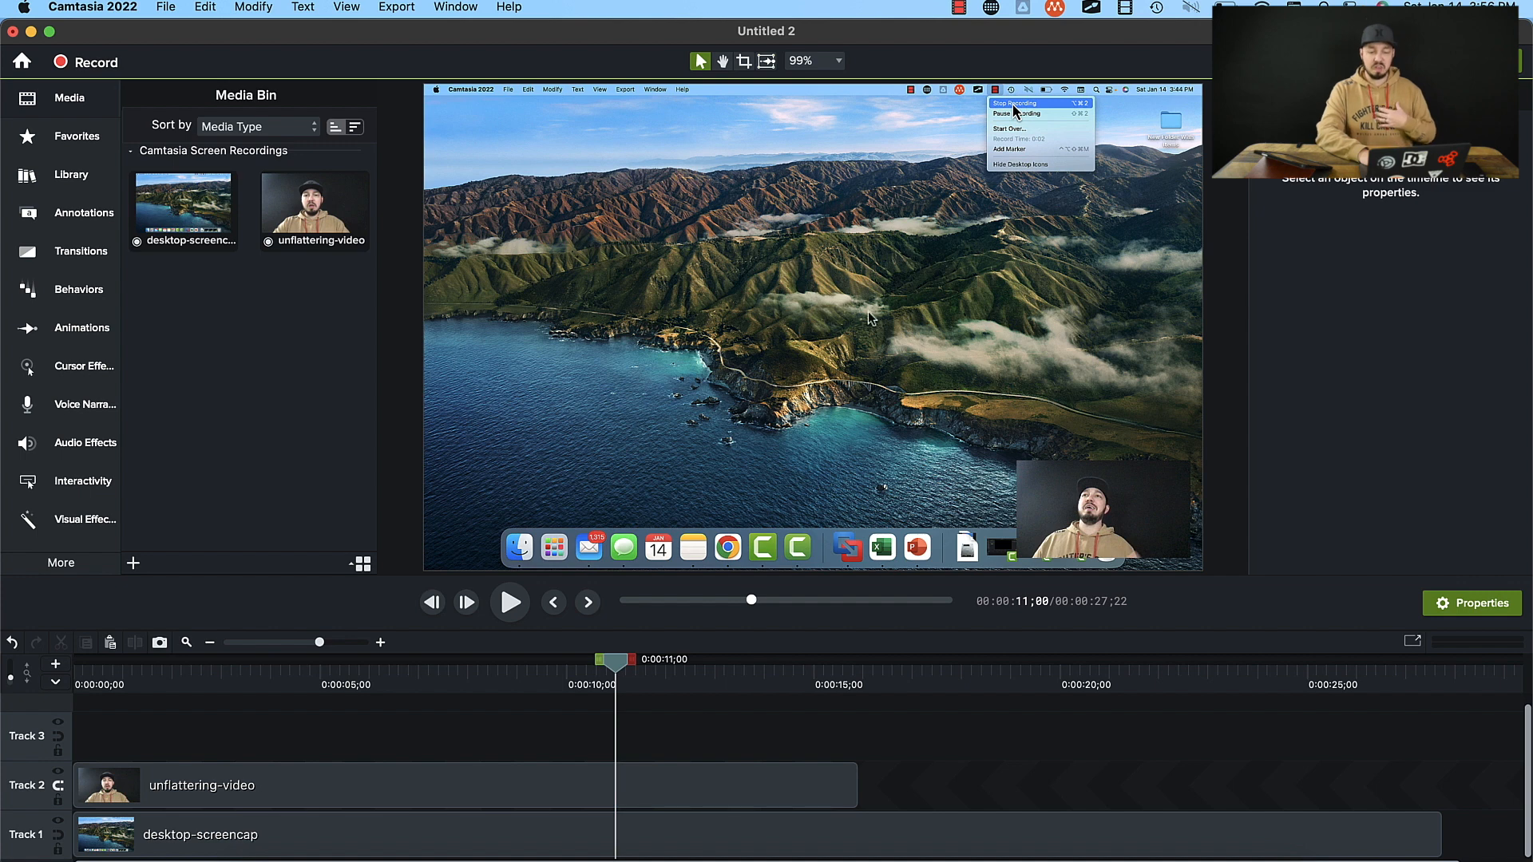
click(58, 850)
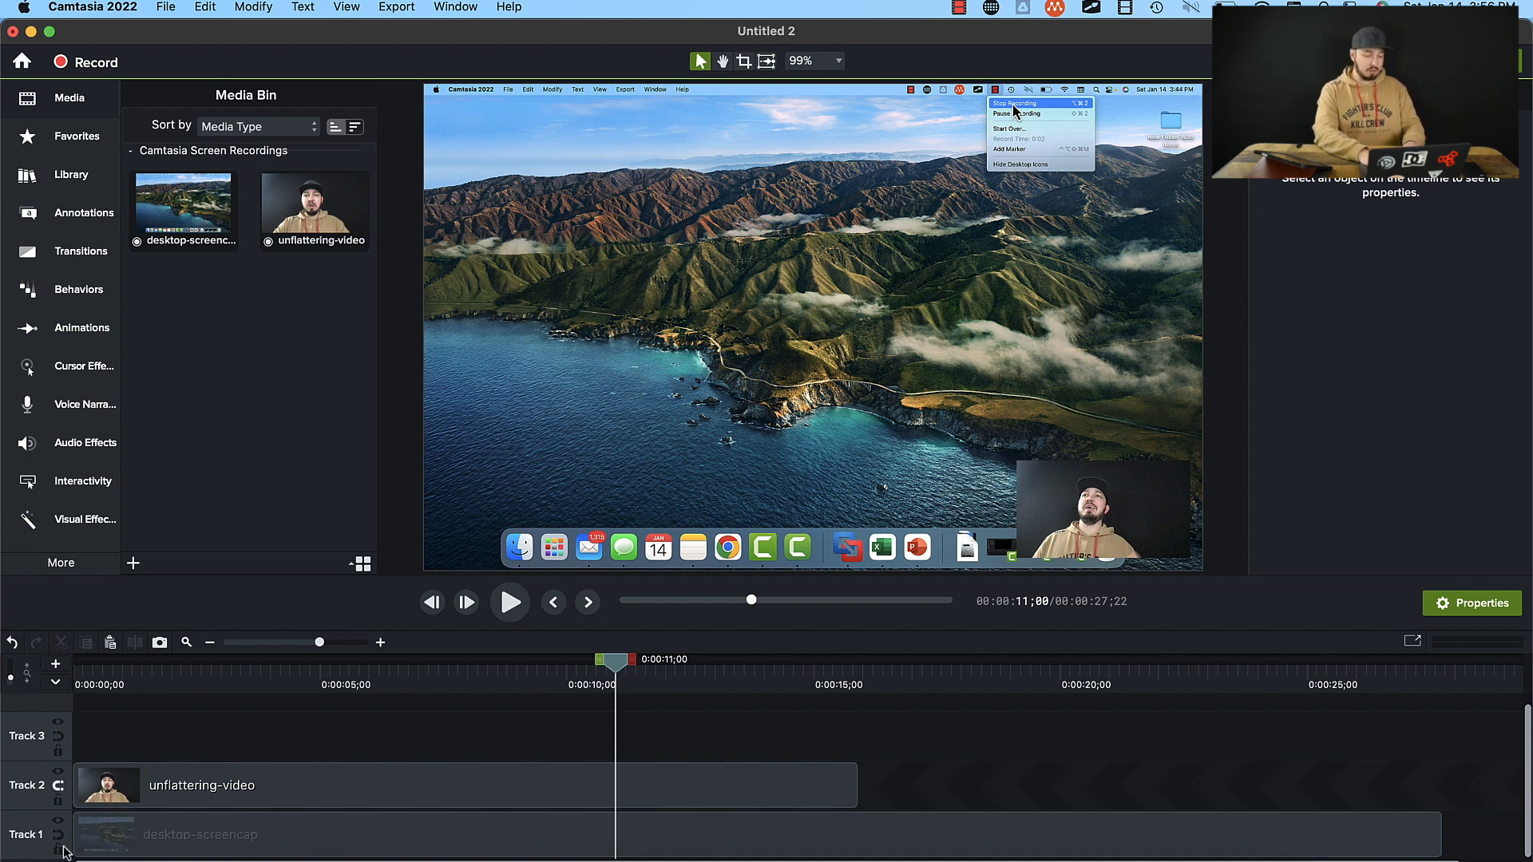
click(57, 850)
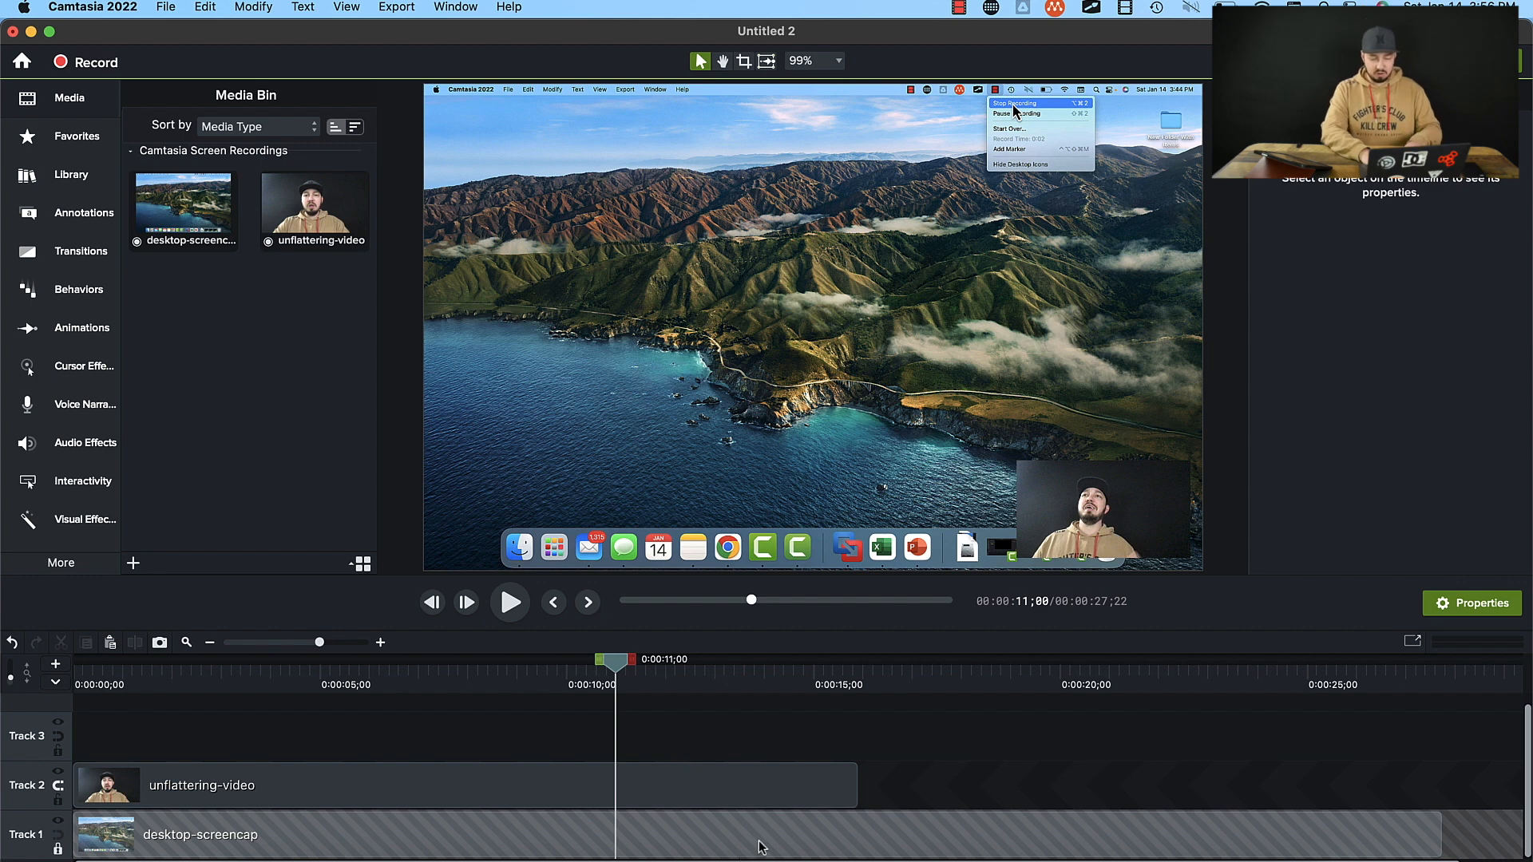
scroll(1046, 829, up, 1)
scroll(1042, 788, down, 1)
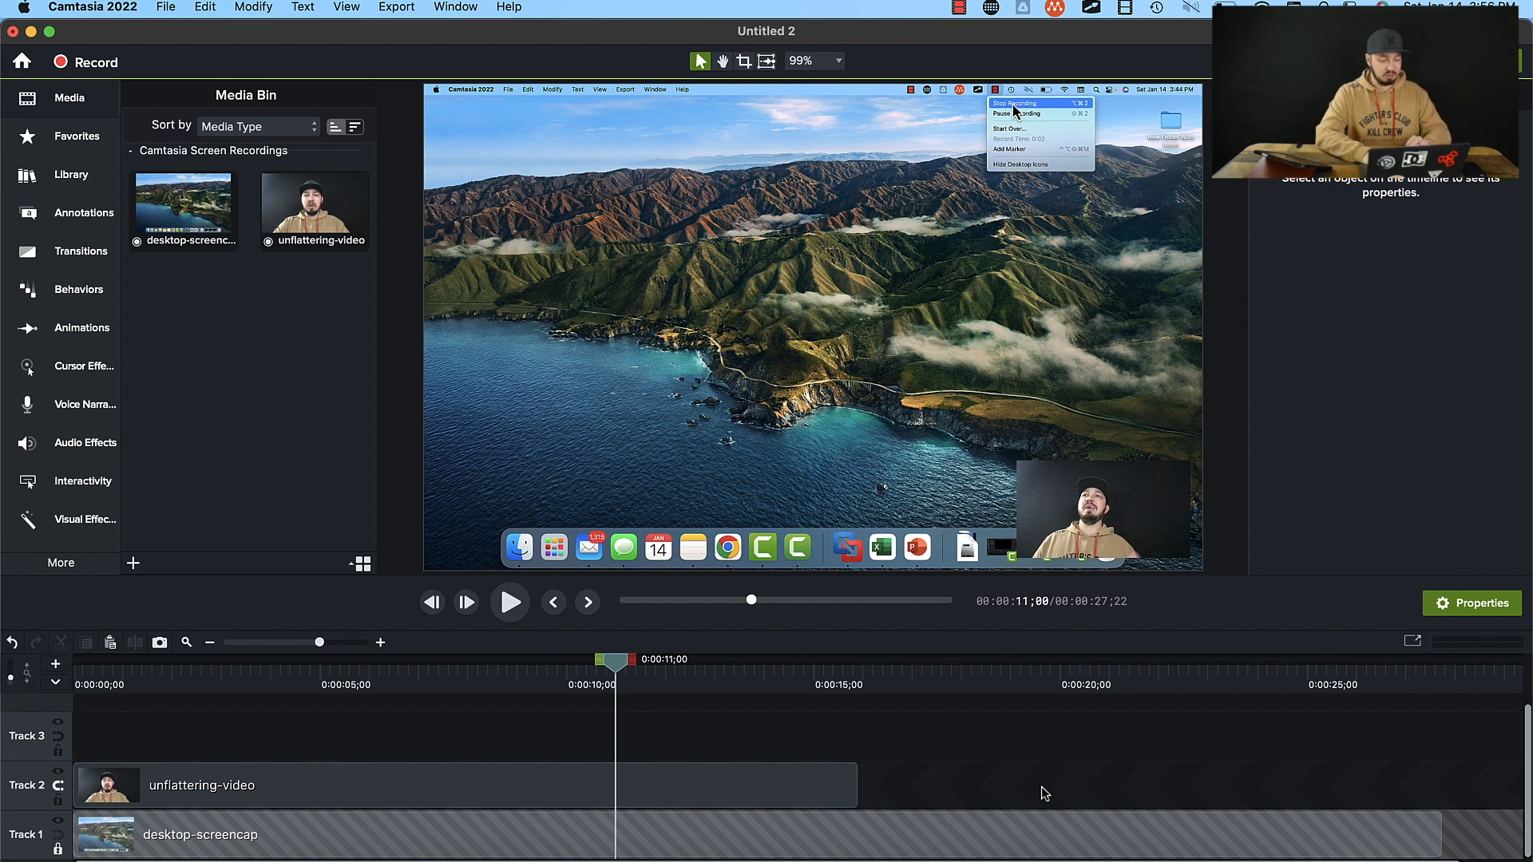
Step: Rename Track 2 with the presenter's first name in possessive form plus "Face", and widen the track header to fit the full name
right_click(30, 793)
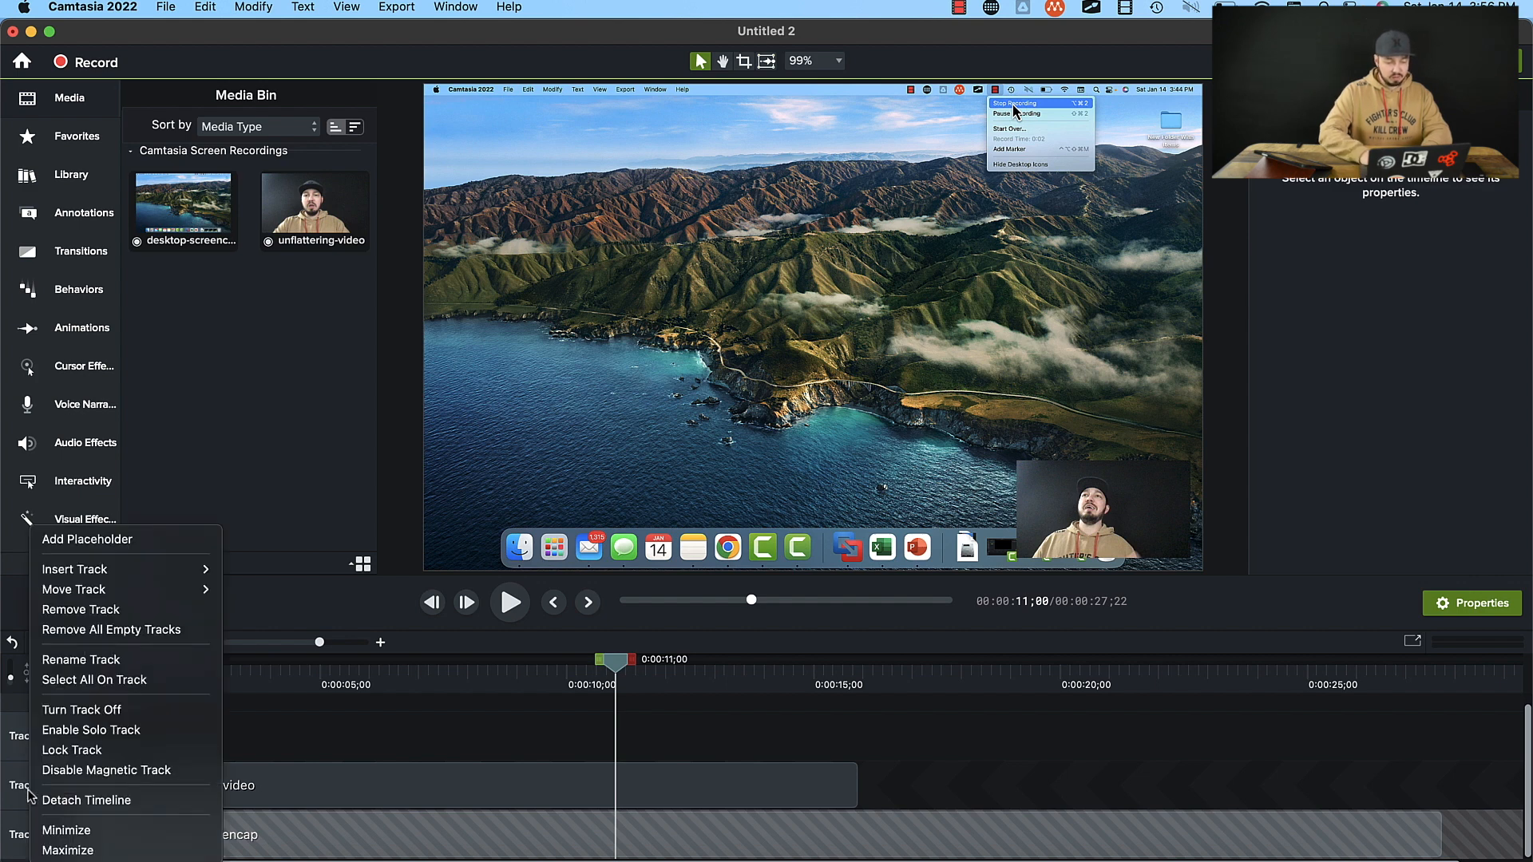
click(99, 668)
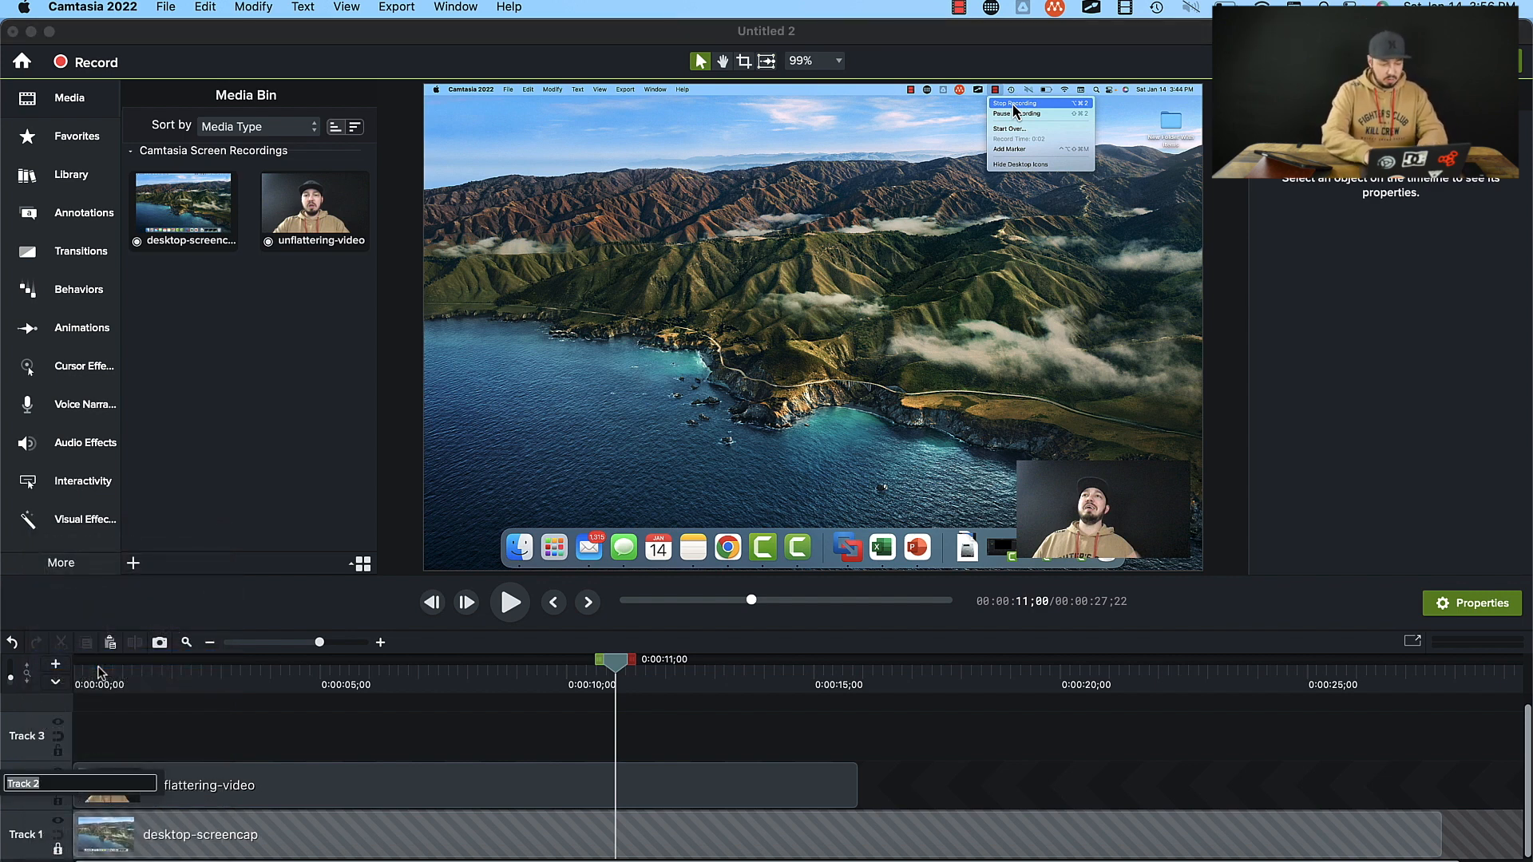
text(Mmike's)
text(M)
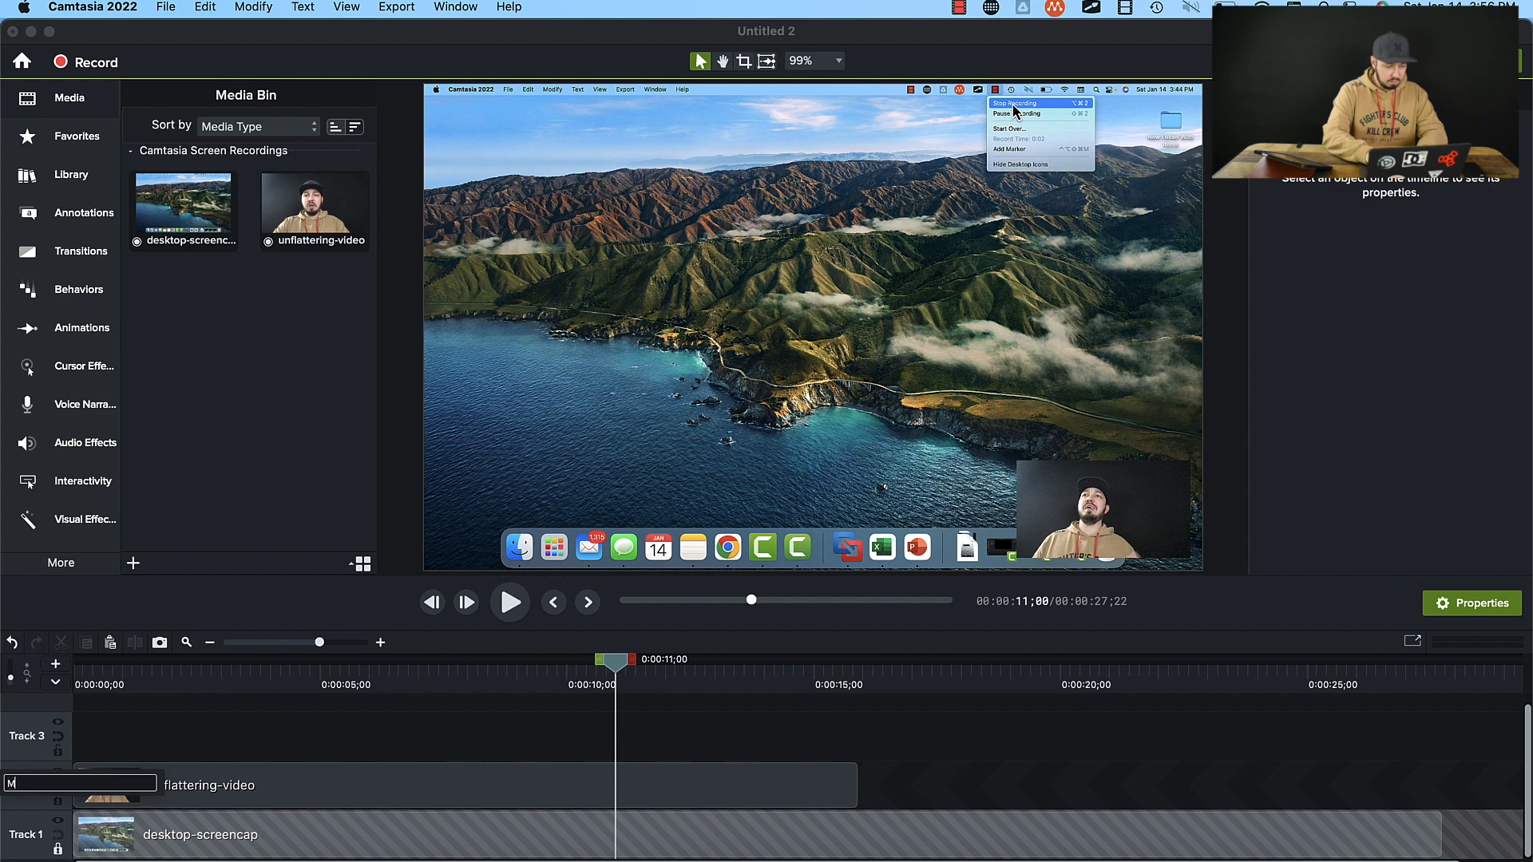
text(ike's Face)
key(Return)
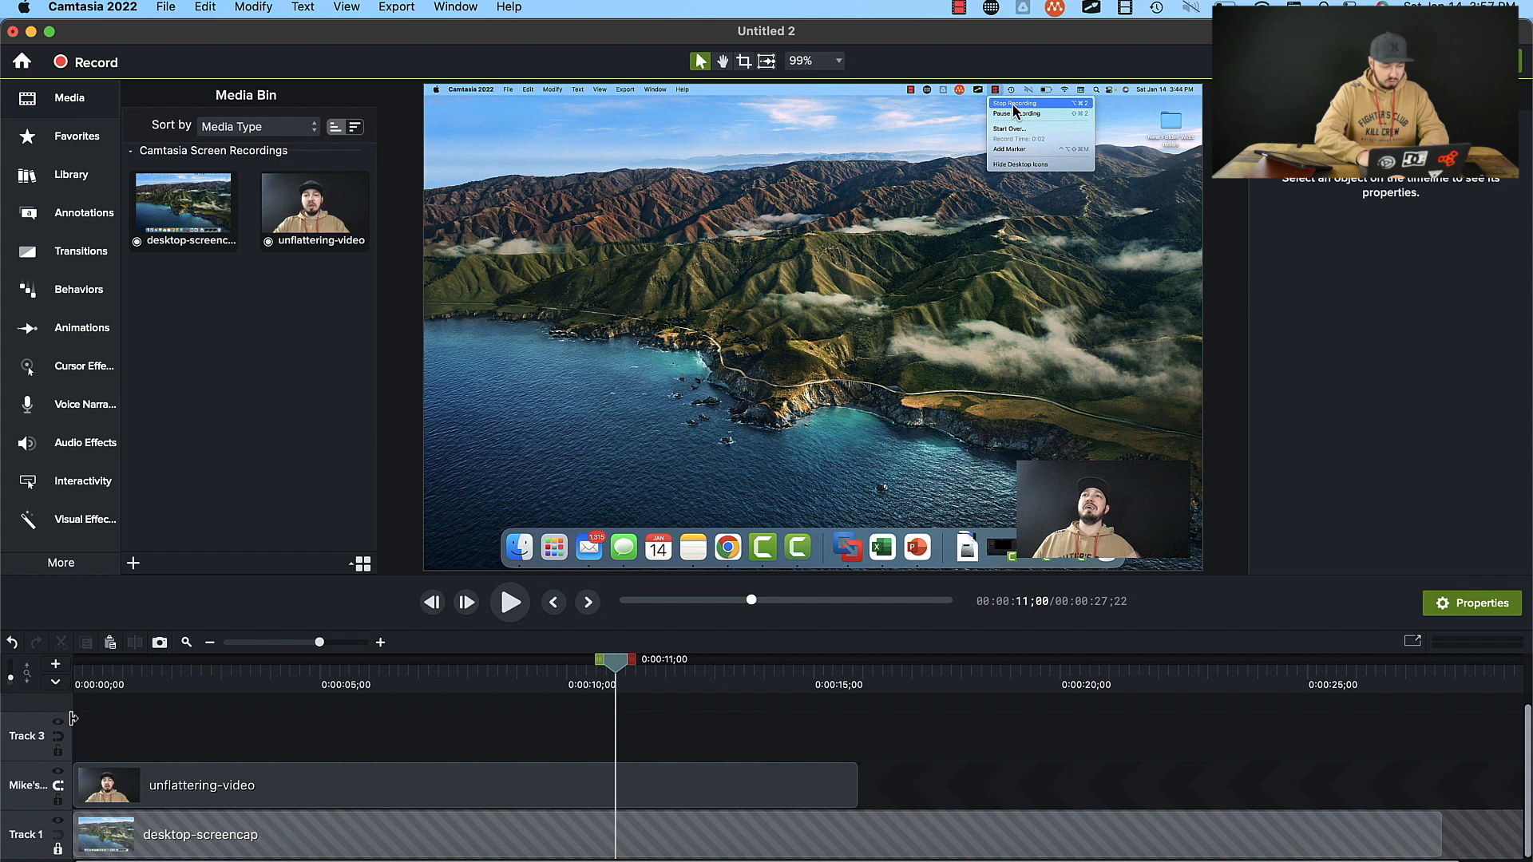
drag(72, 718, 144, 729)
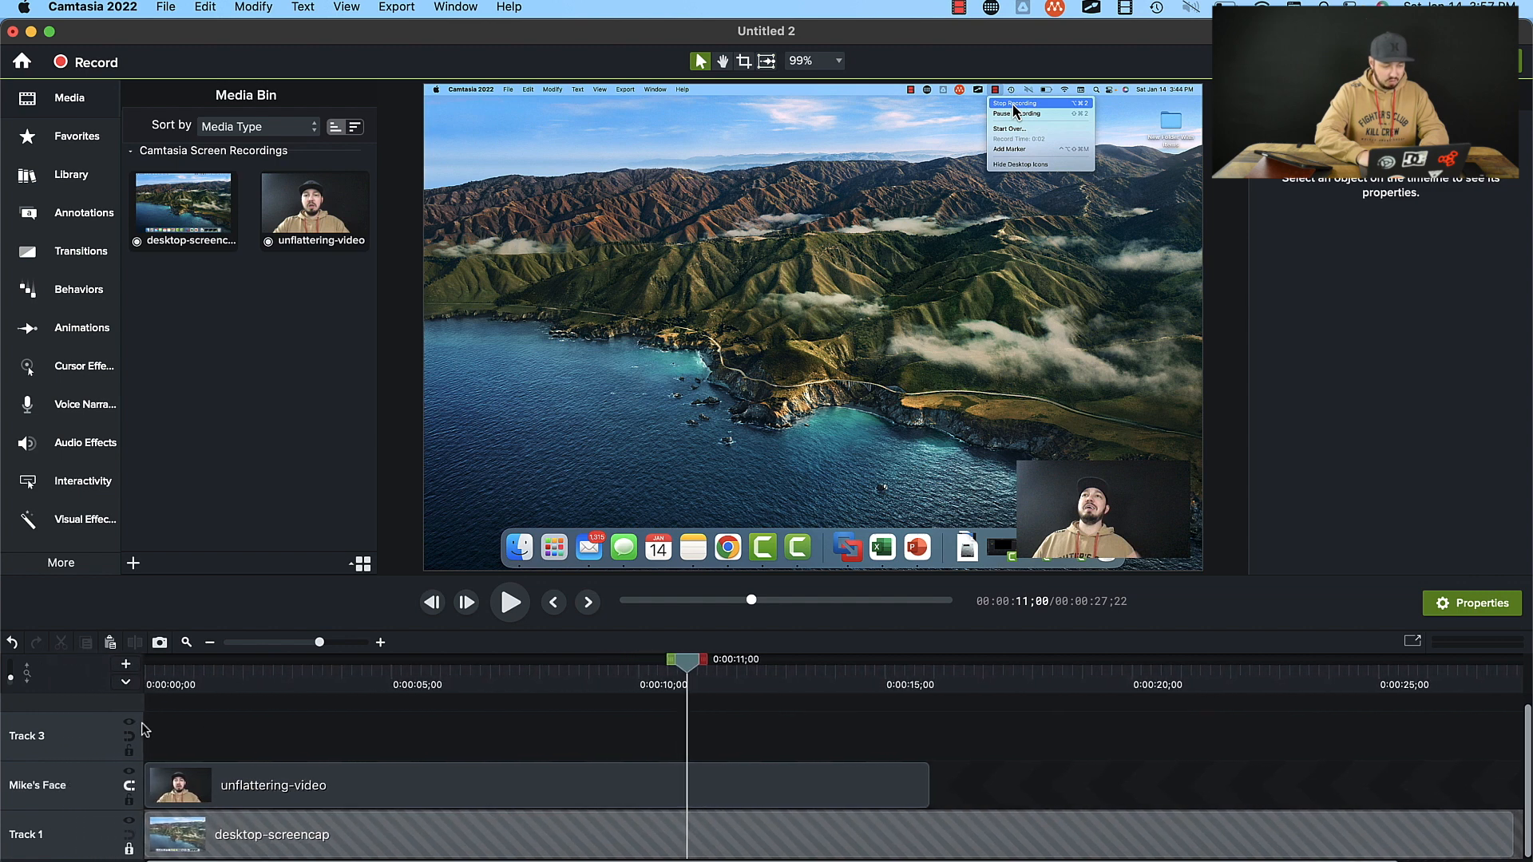
right_click(58, 768)
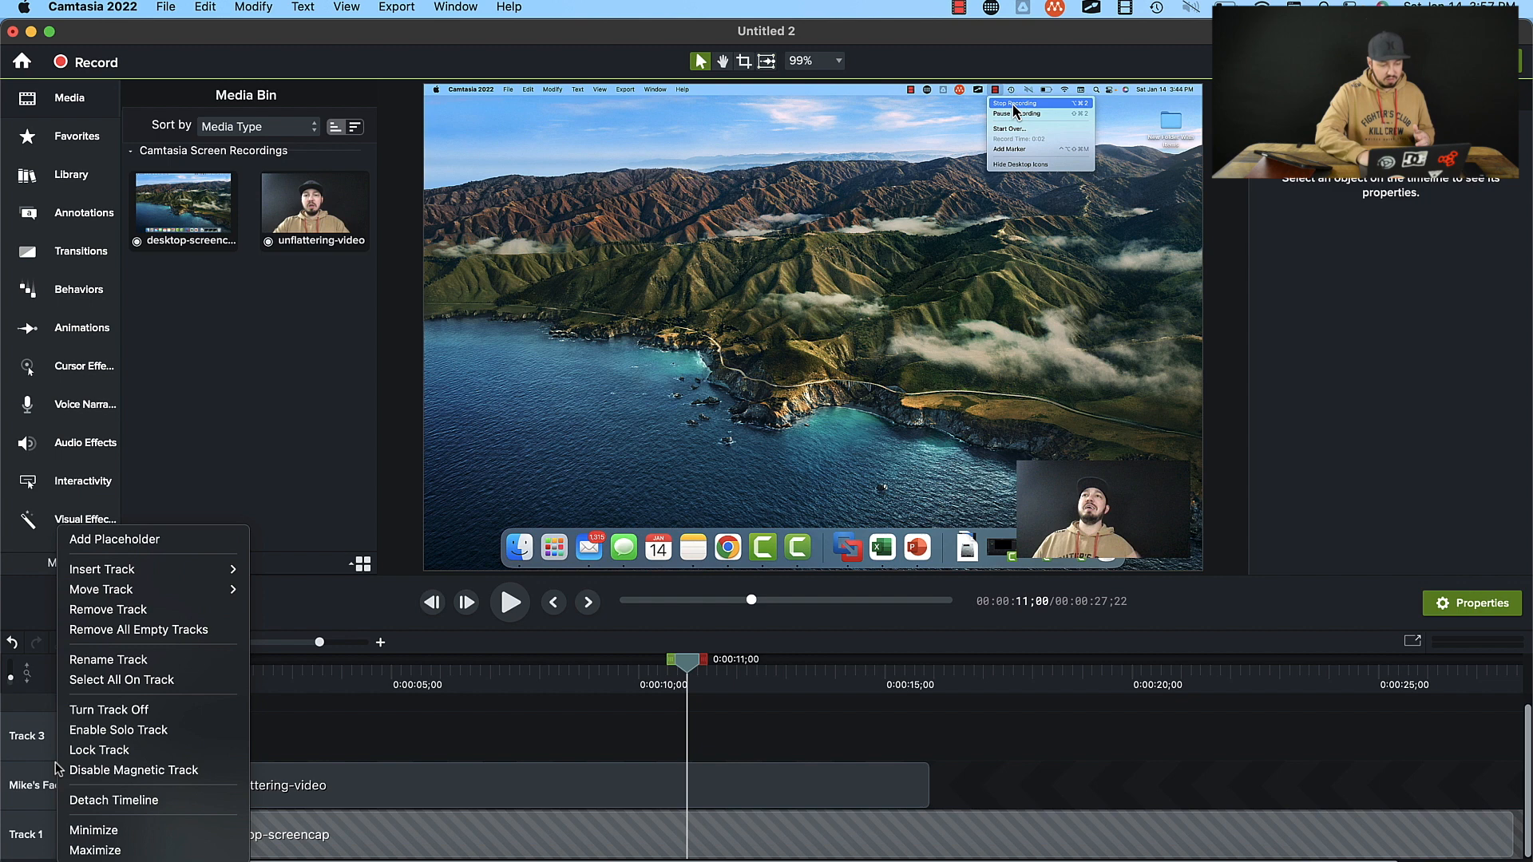
mouse_move(146, 578)
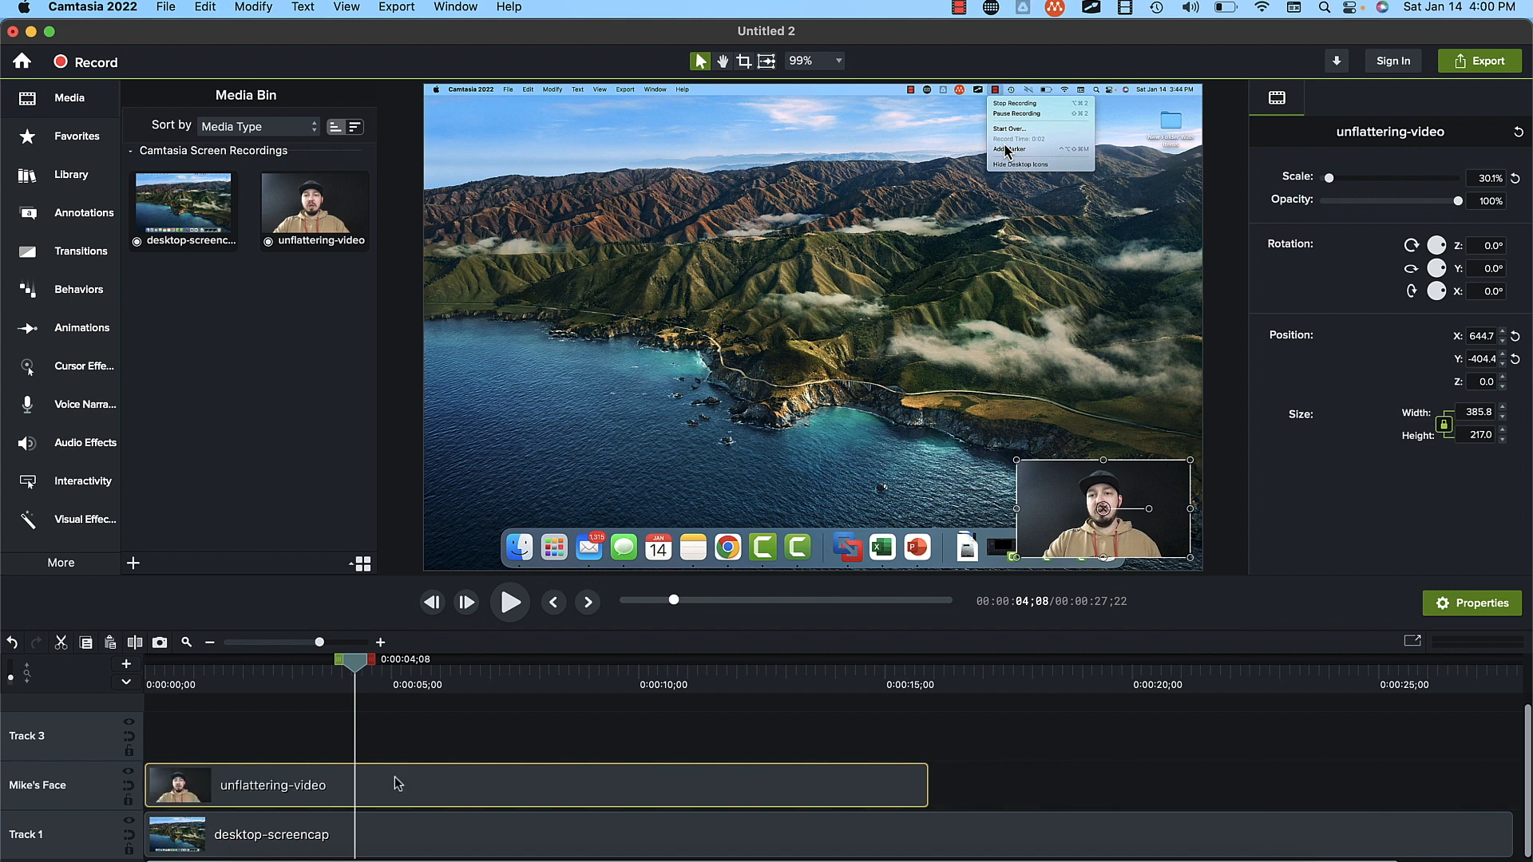
Step: Split the unflattering-video clip at 00:00:01;17 and move its second part later to start at about 3 seconds
click(759, 679)
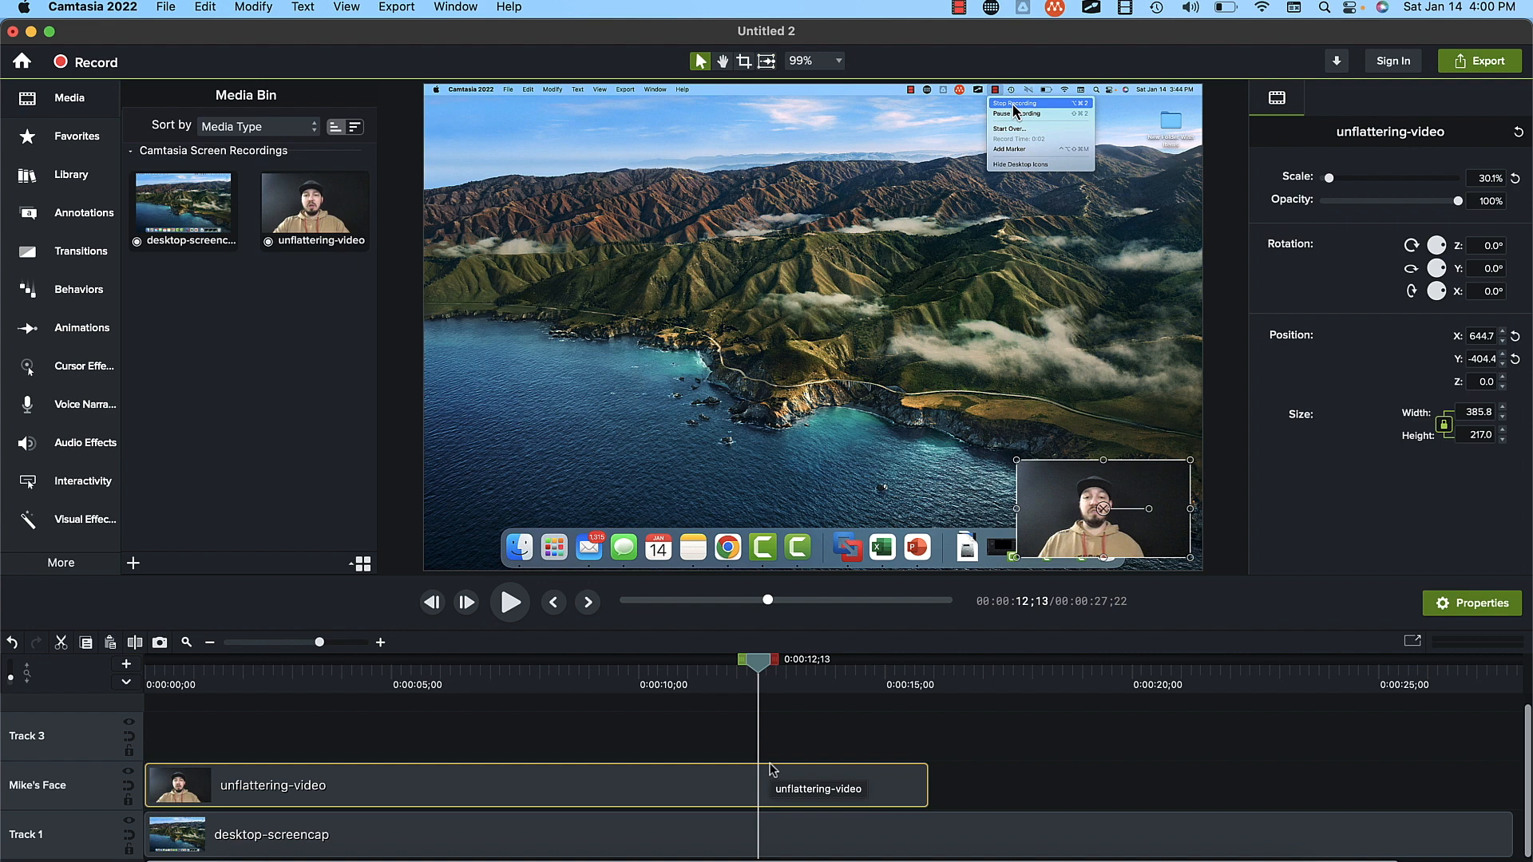
drag(773, 685, 229, 693)
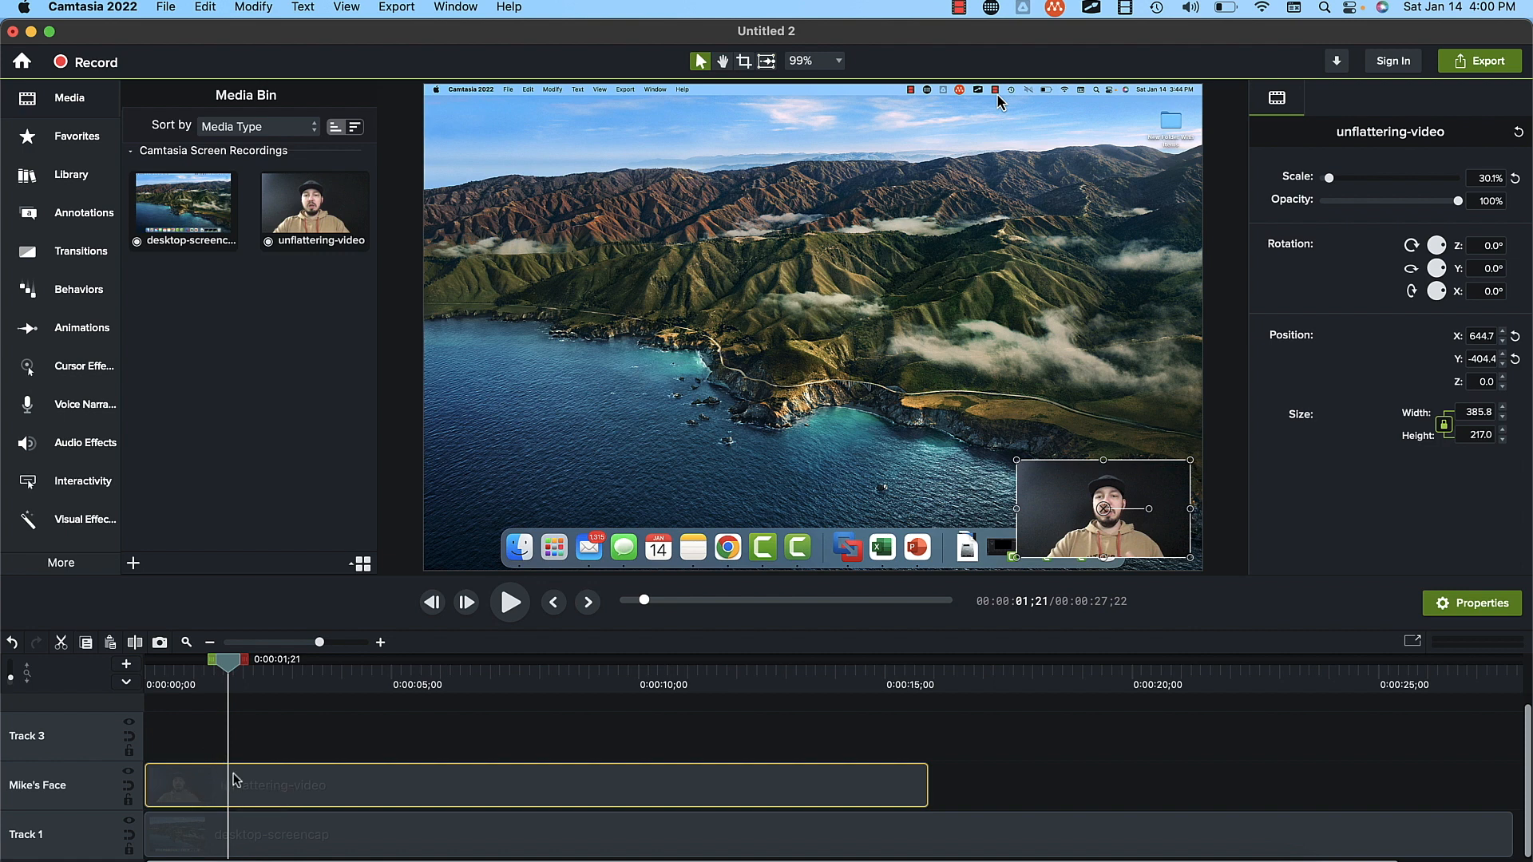
mouse_move(228, 661)
mouse_down()
mouse_move(206, 663)
mouse_move(225, 675)
mouse_up()
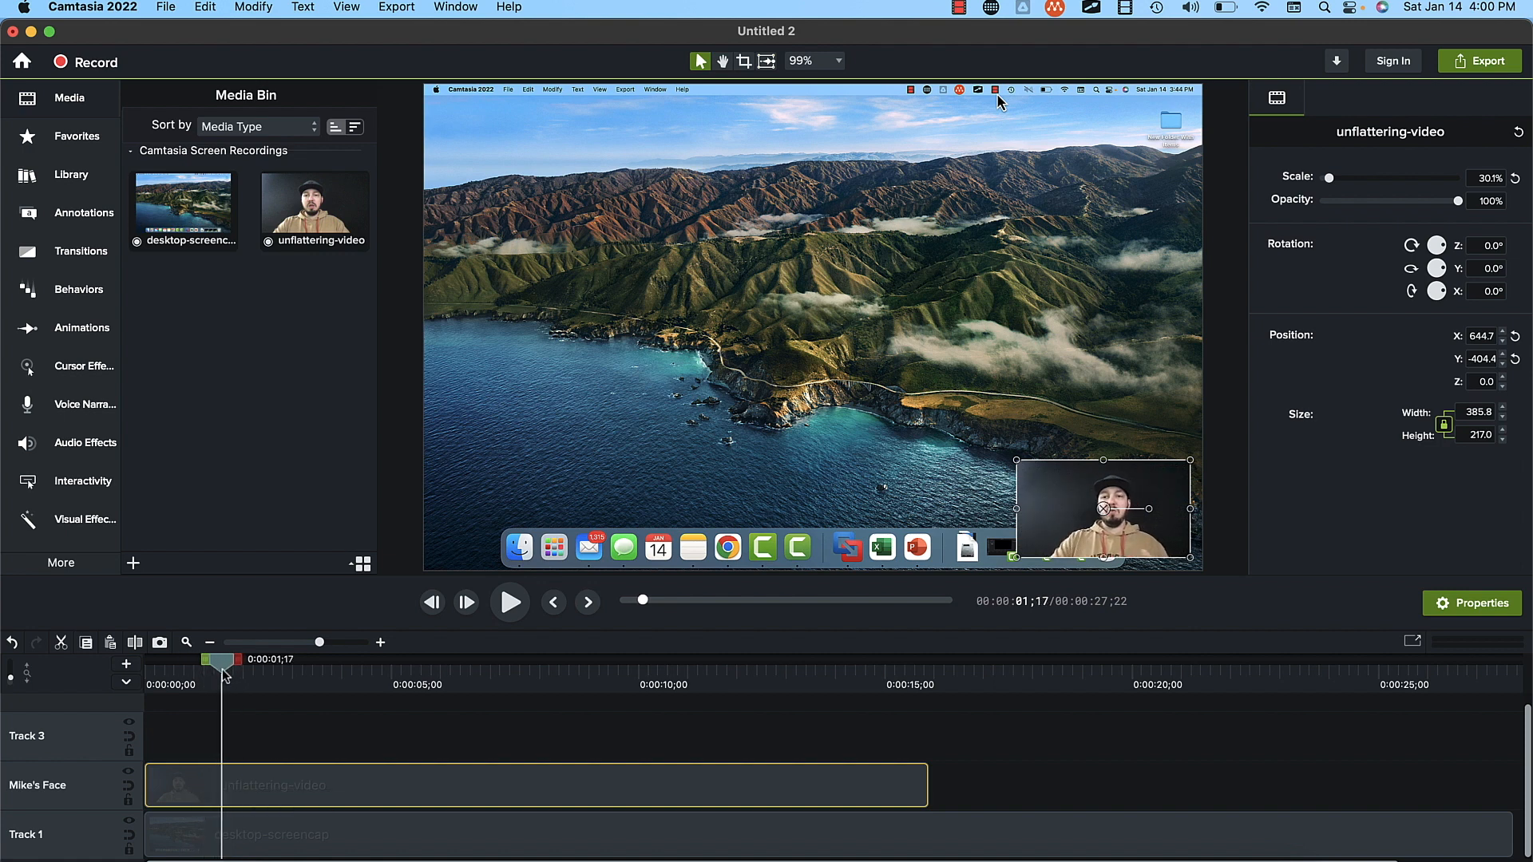
right_click(255, 790)
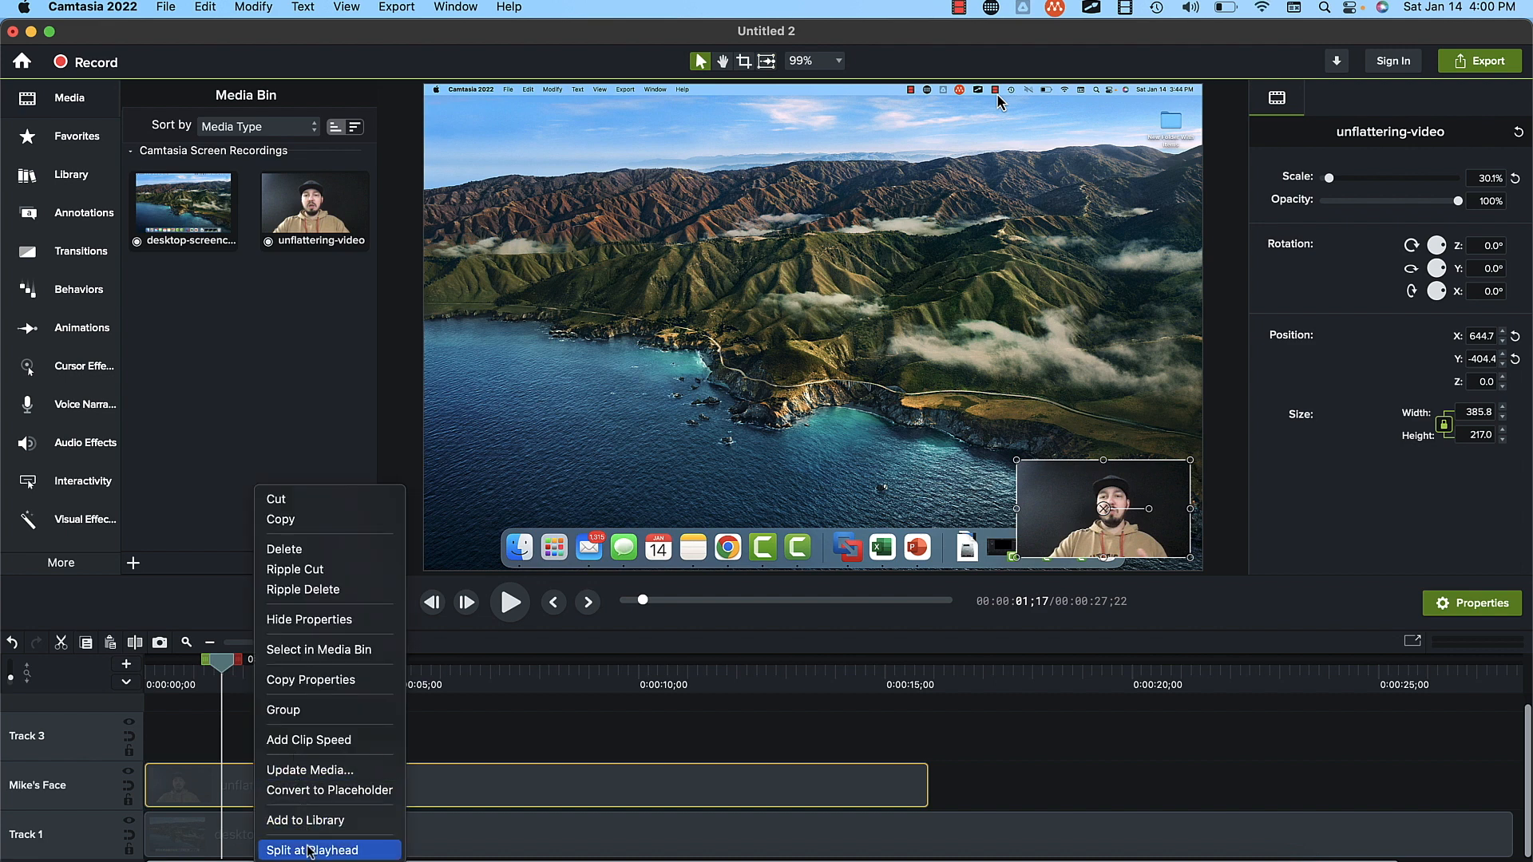
click(367, 850)
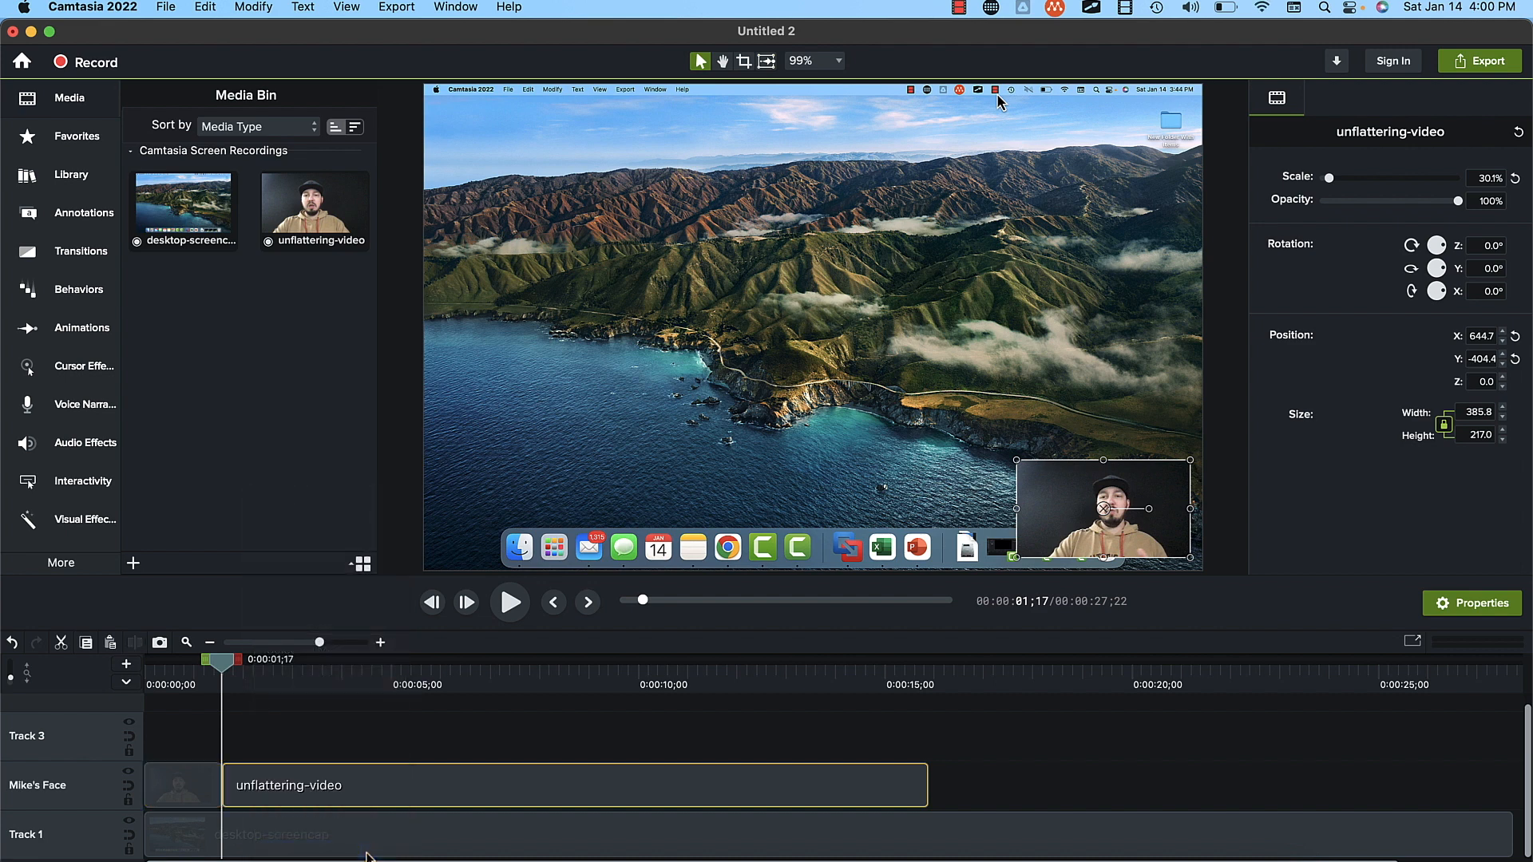
drag(262, 795, 330, 801)
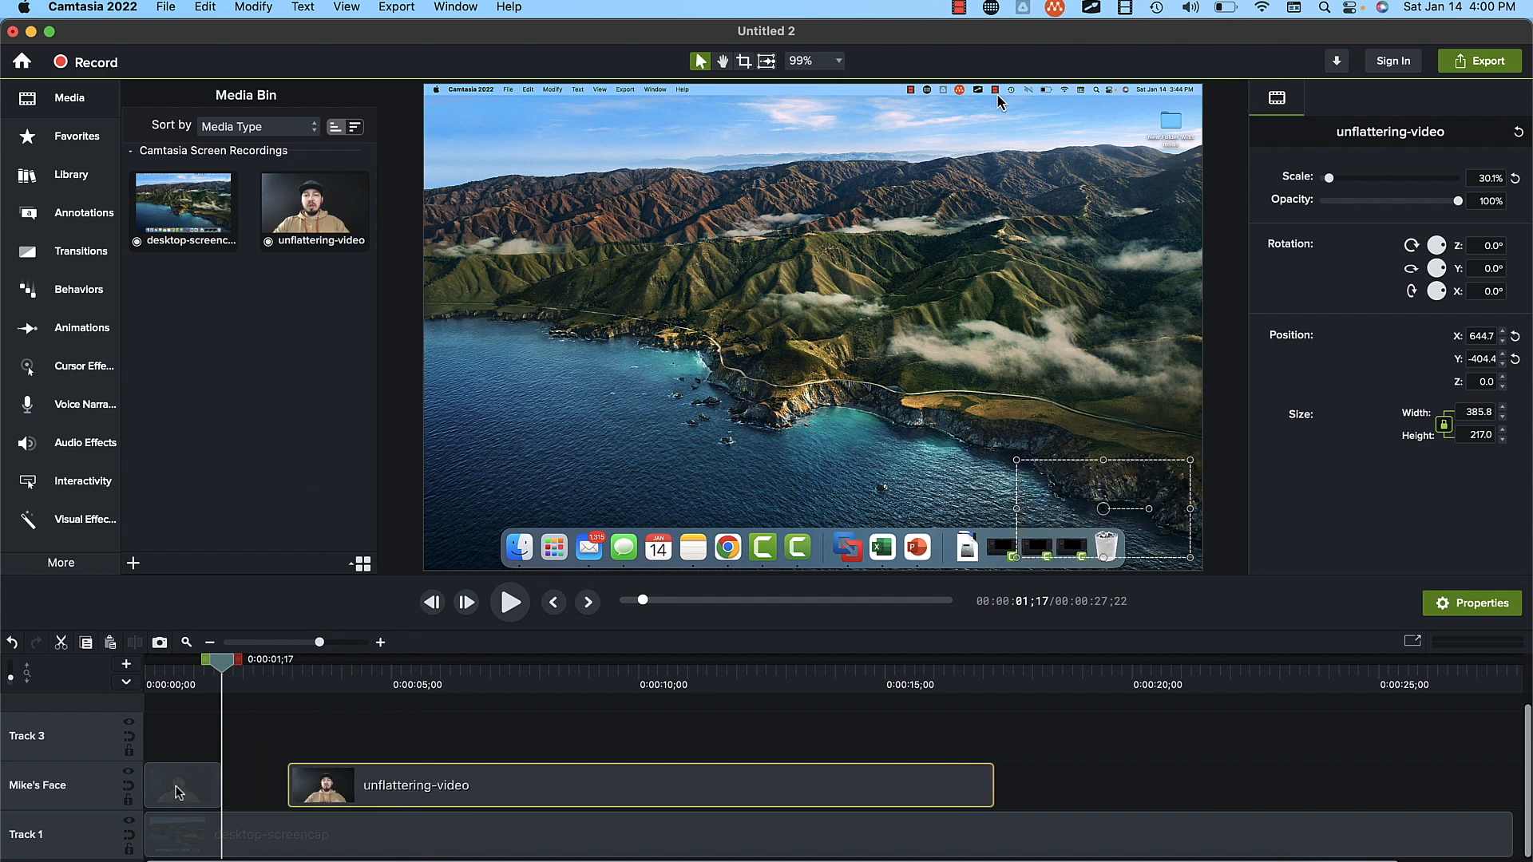
Step: Move the second part of the unflattering-video clip earlier to start at about 2.6 seconds, and play the timeline from the start across the gap
click(198, 785)
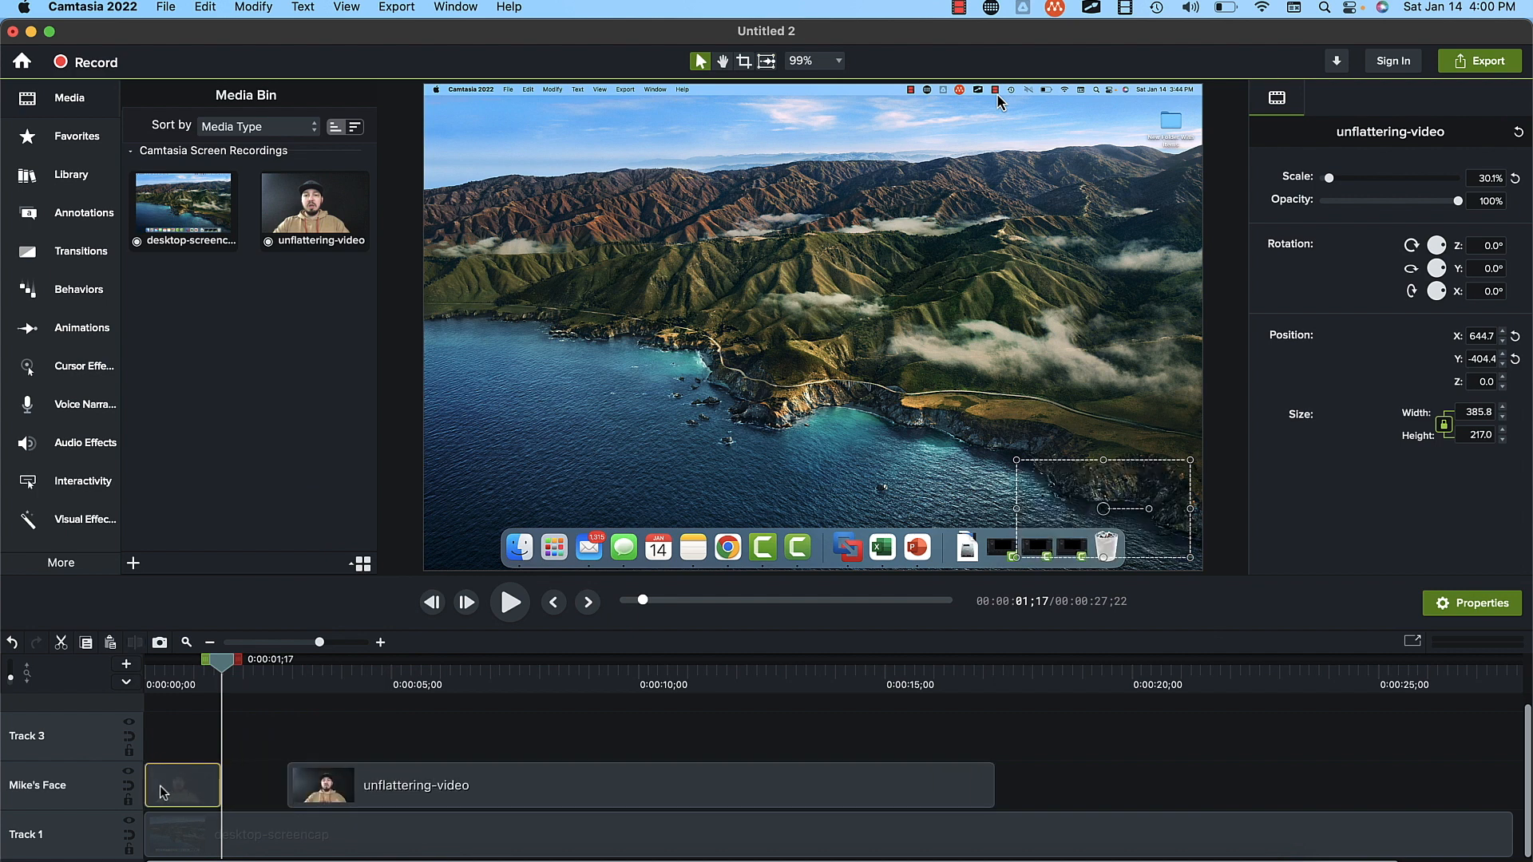
mouse_move(348, 787)
mouse_down()
mouse_move(310, 788)
mouse_move(337, 787)
mouse_up()
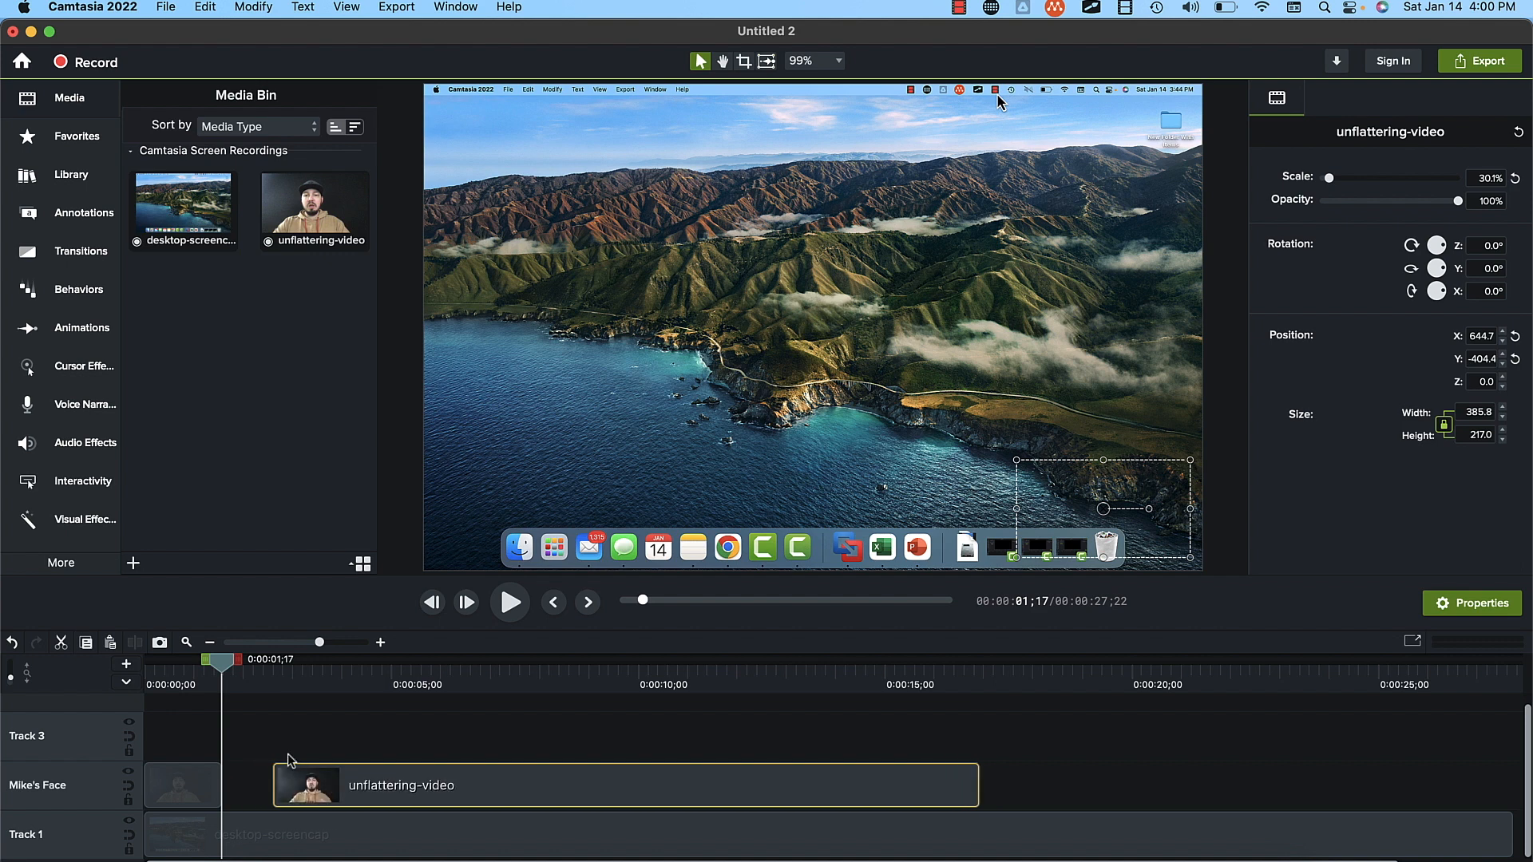
click(187, 686)
key(space)
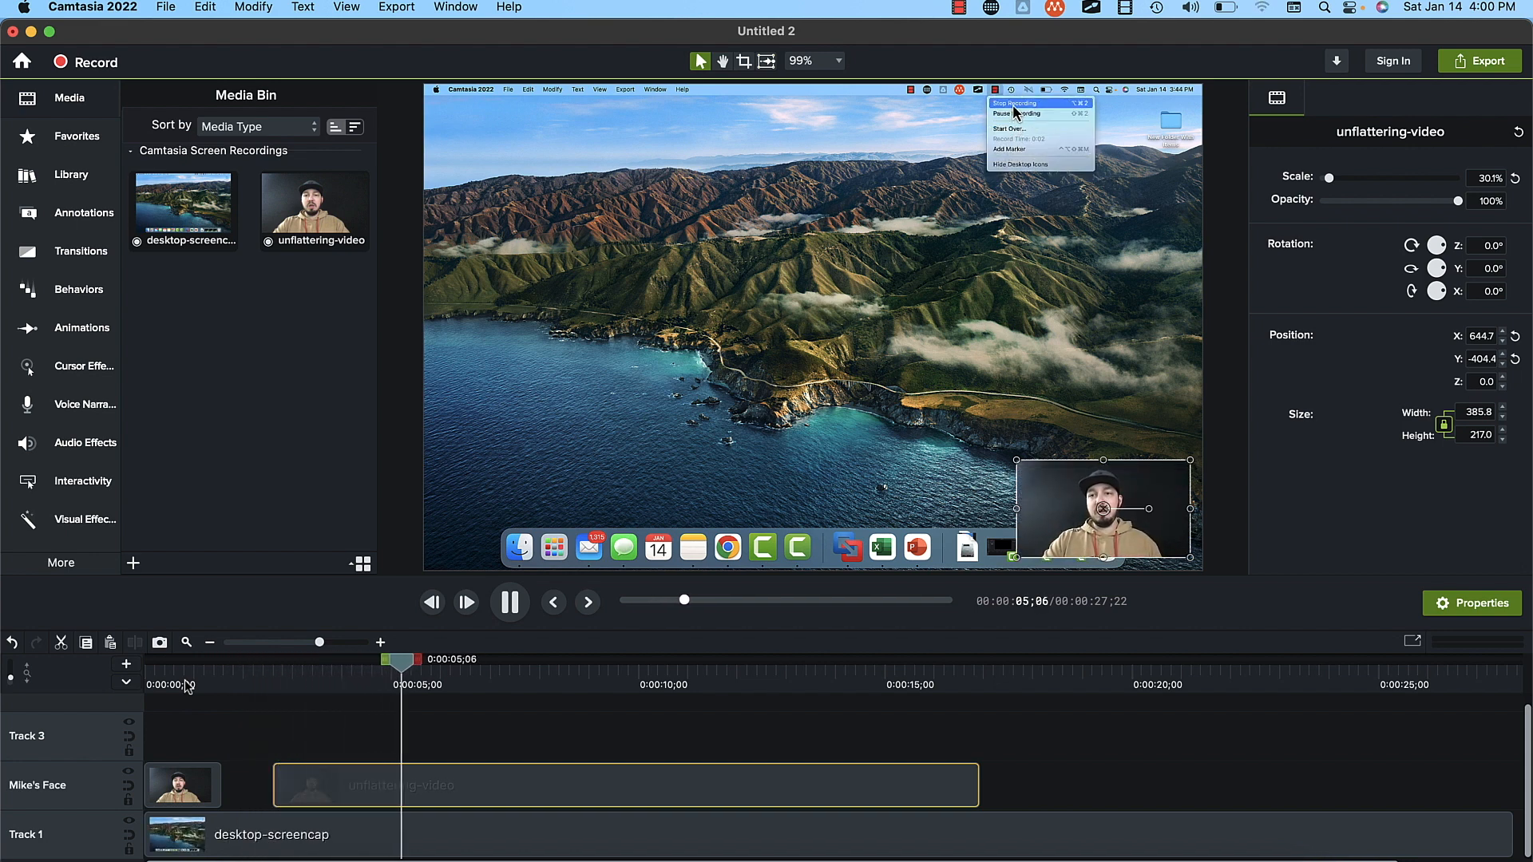
key(space)
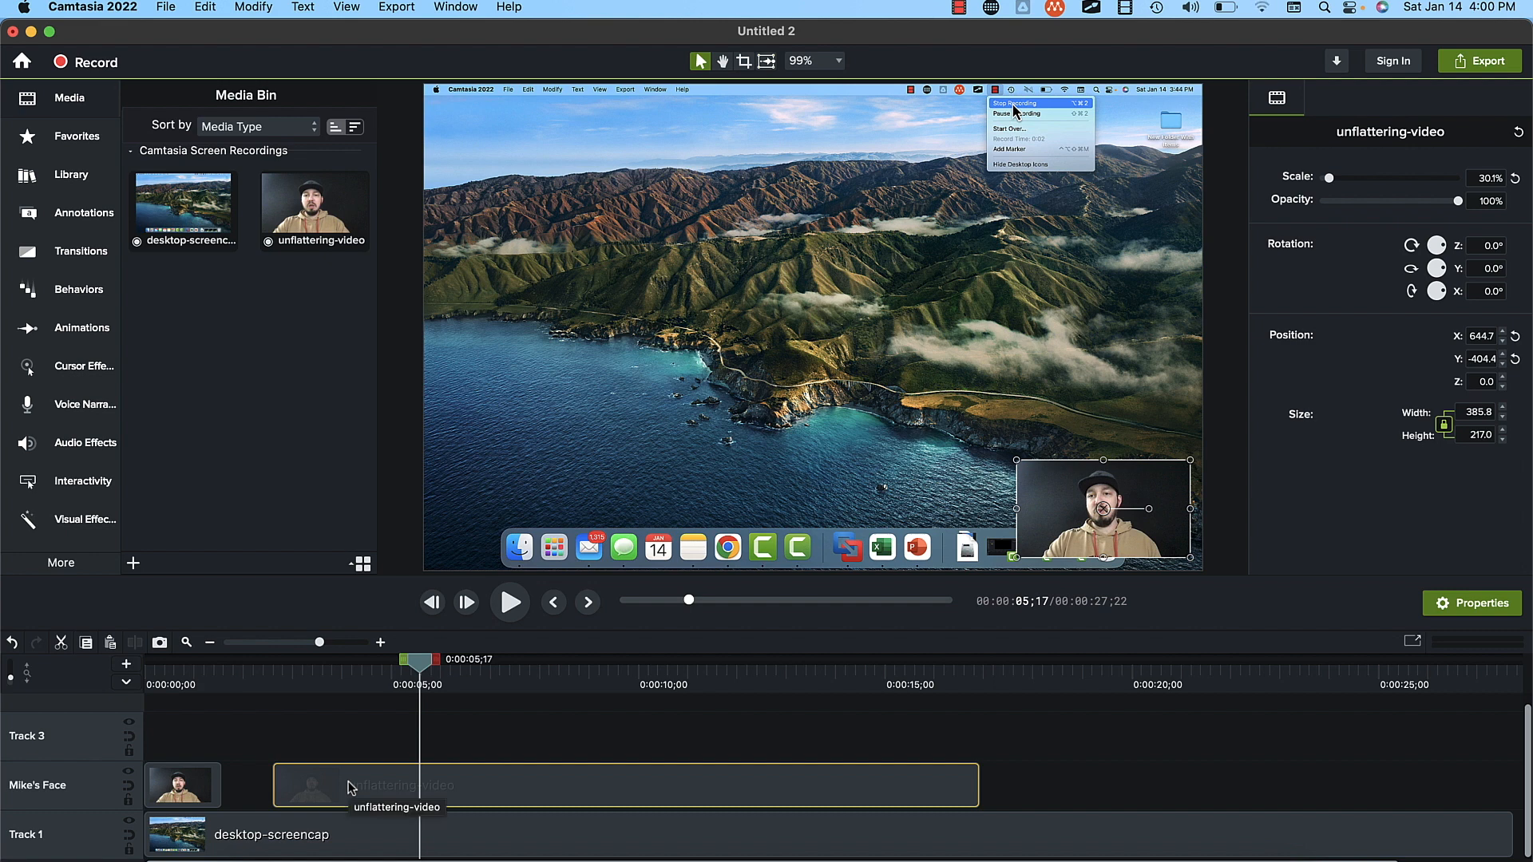
Step: Undo the clip moves and the split so that the unflattering-video clip is one piece again
key(super+z)
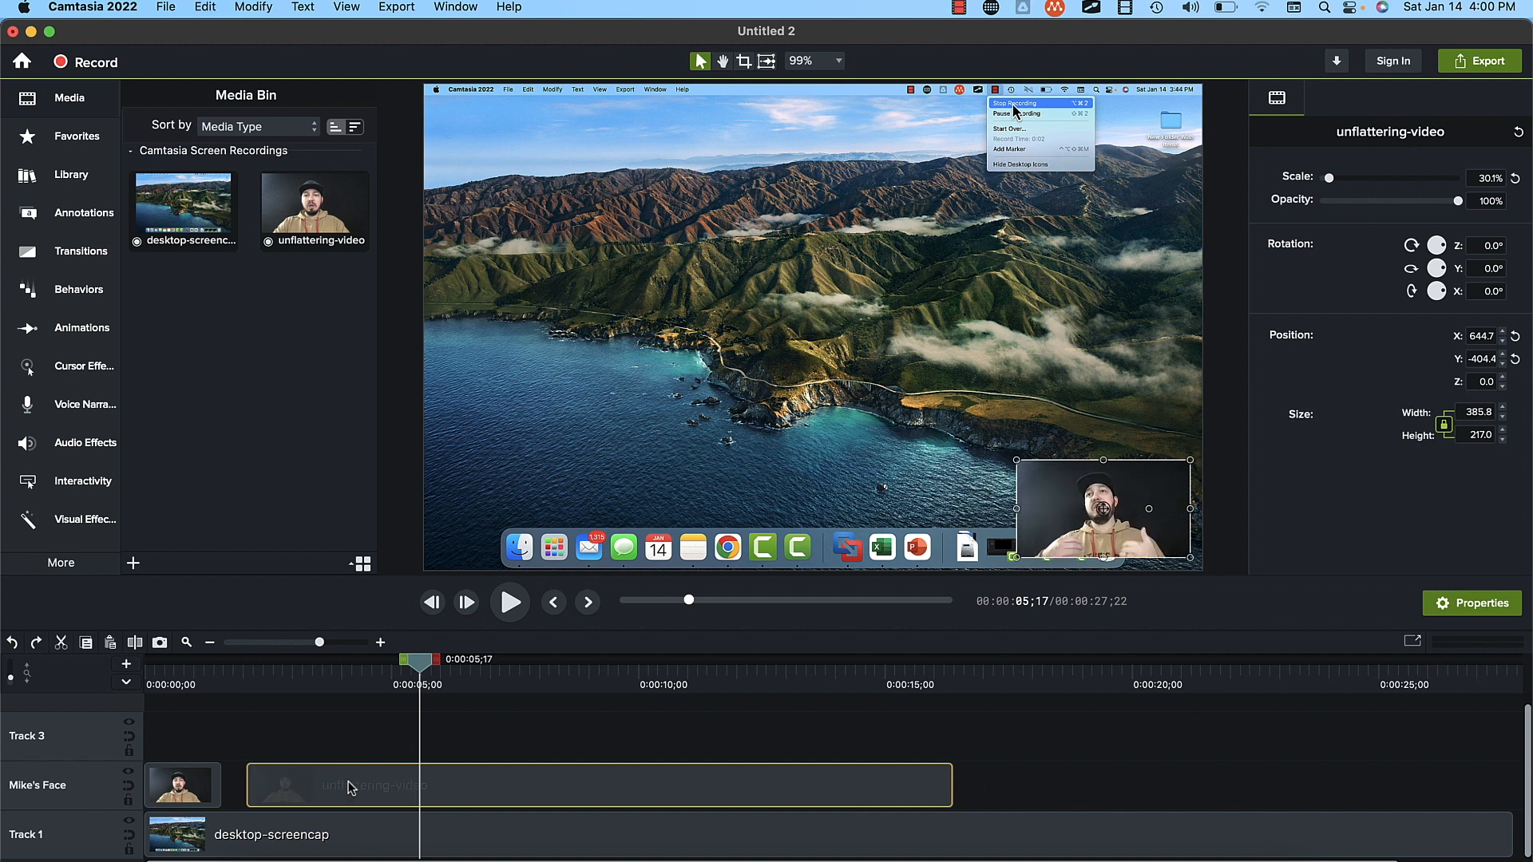
key(super+z)
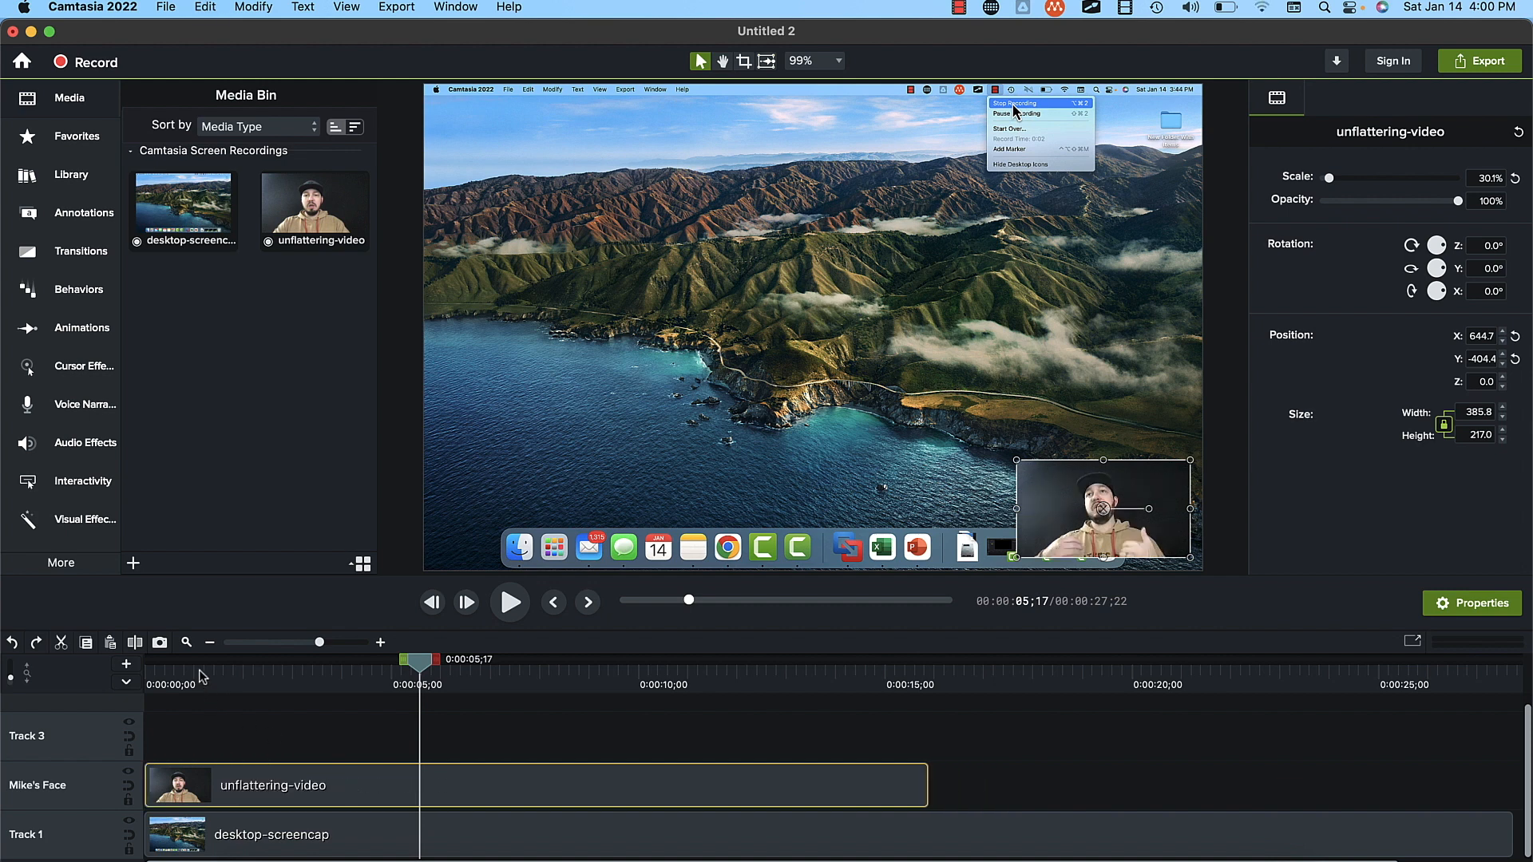
Step: Try splitting the unflattering-video clip at 00:00:03;08 and moving its second part to about 5.3 seconds, and undo both changes
drag(201, 677, 342, 692)
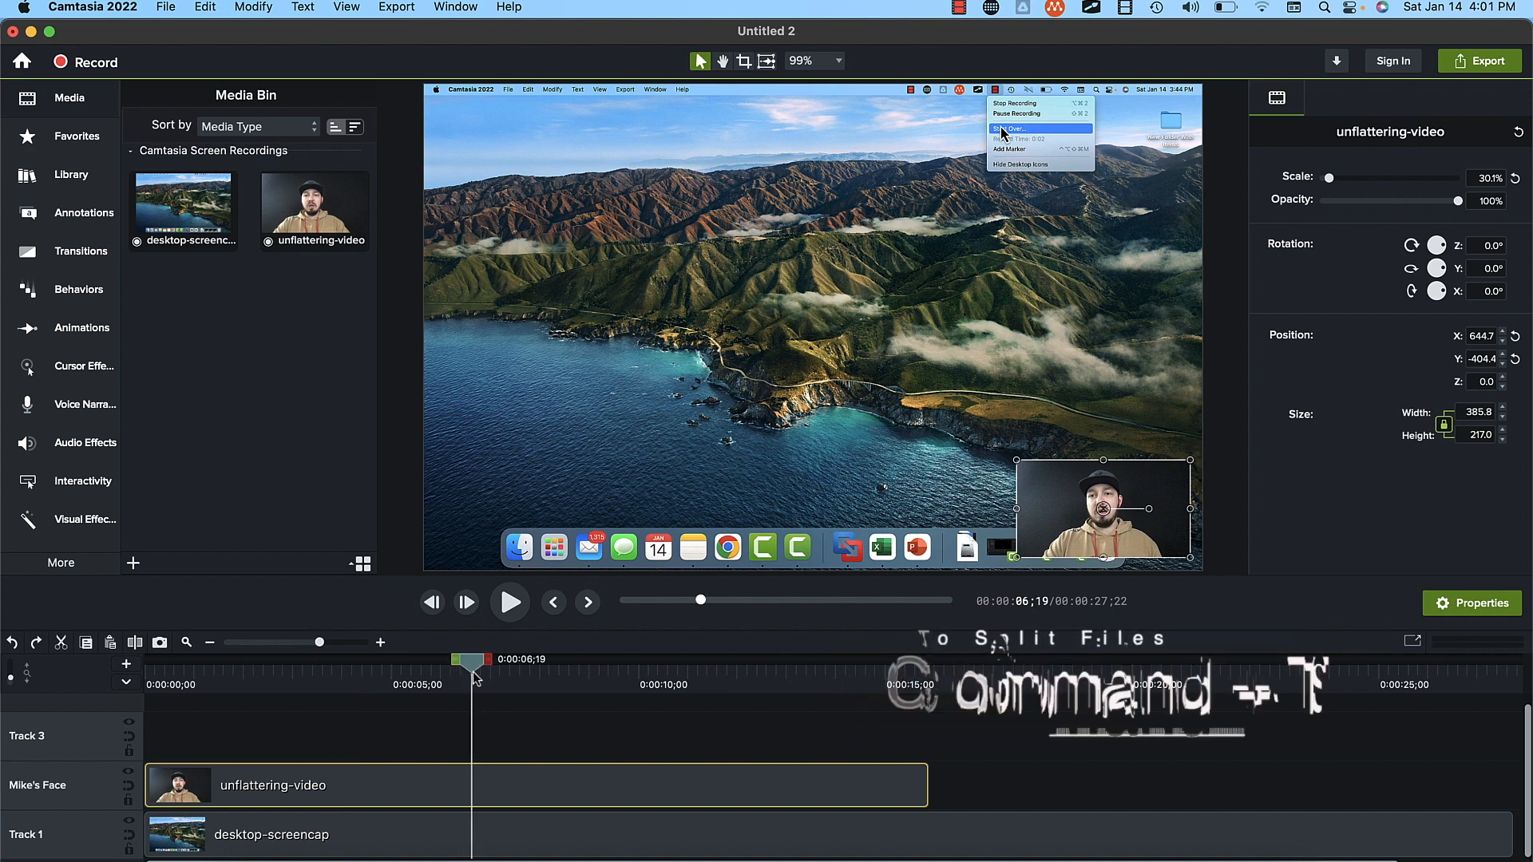
drag(341, 692, 306, 670)
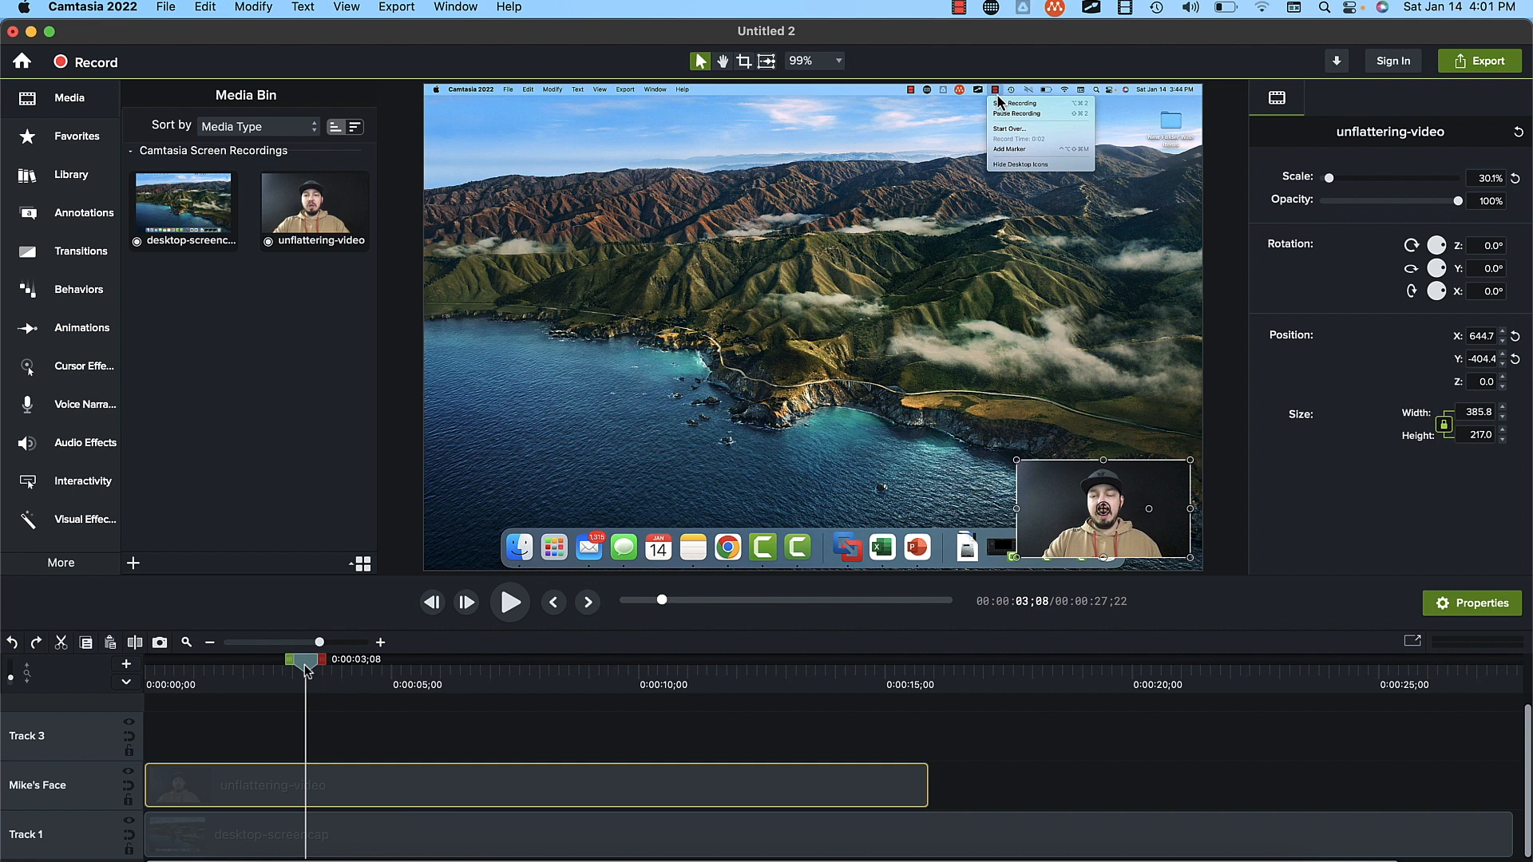
key(super+t)
drag(379, 798, 477, 796)
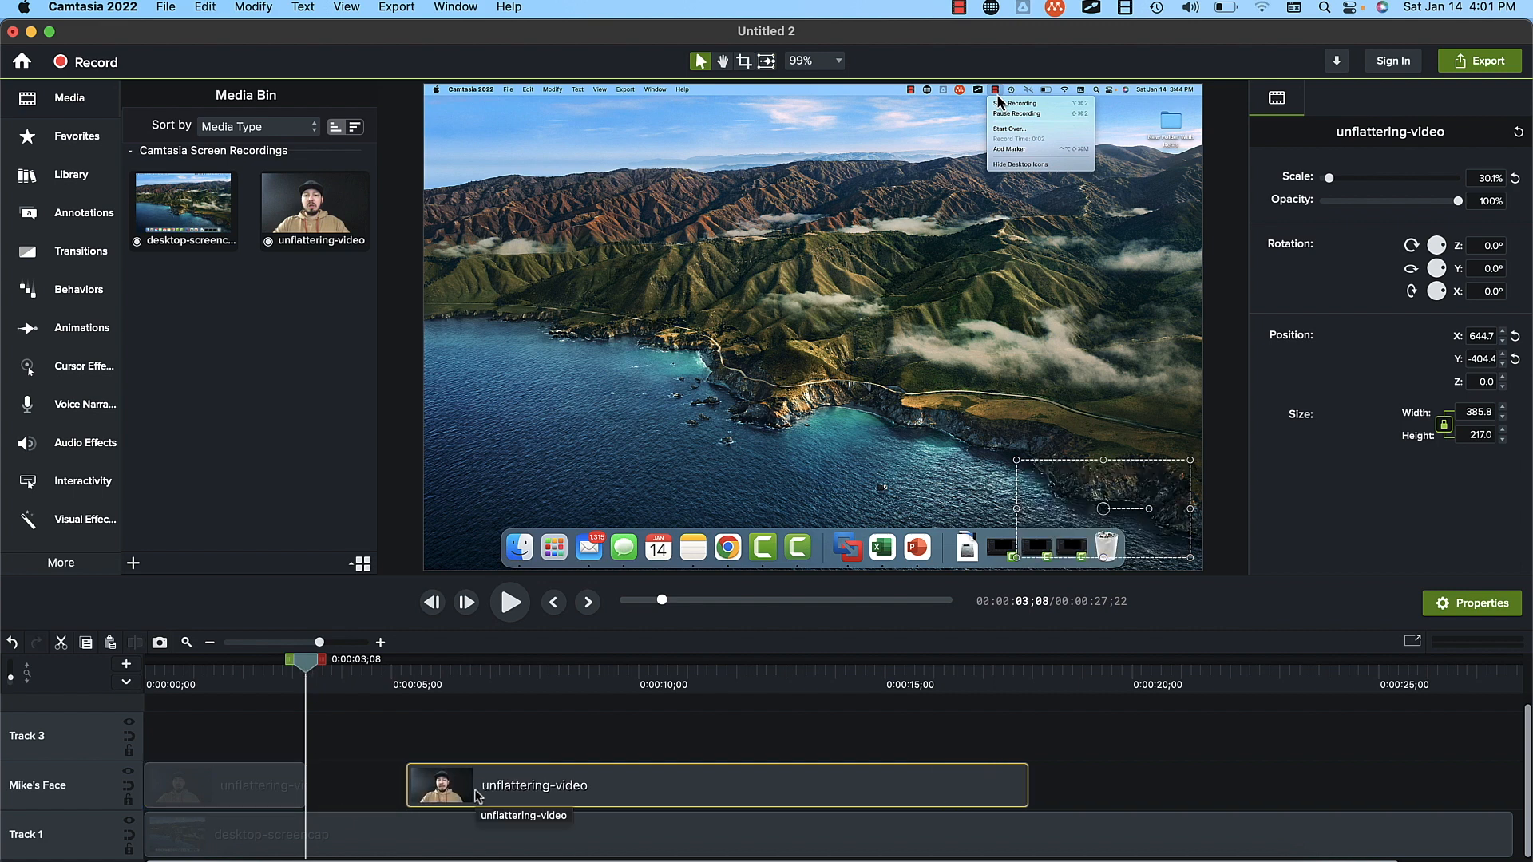
key(super+z)
key(super+z)
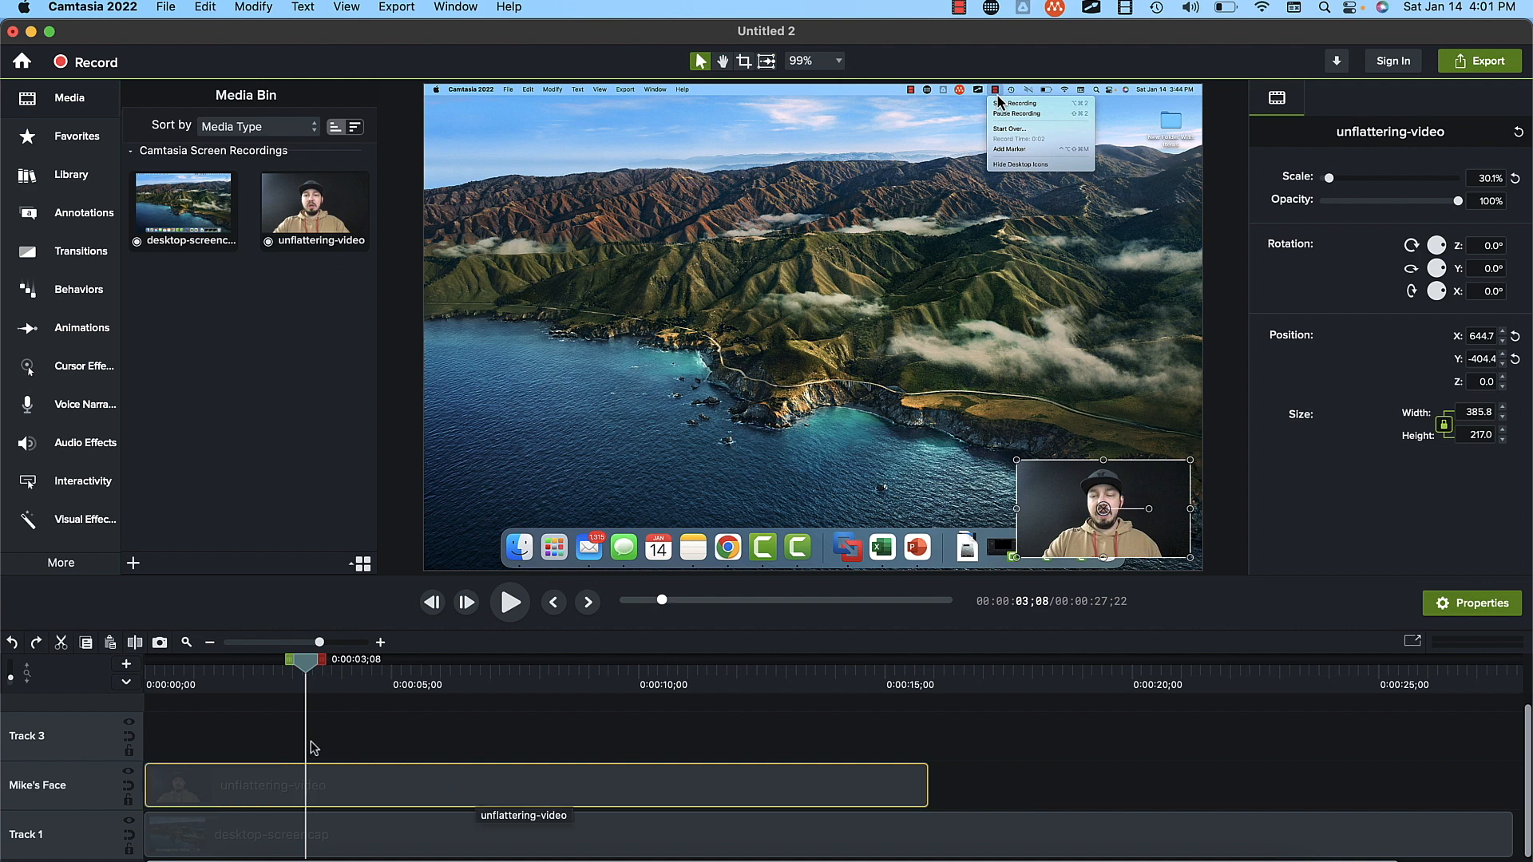
Step: Split the unflattering-video and desktop-screencap clips at 00:00:02;17 and move their second parts together to start at about 4.7 seconds
drag(287, 682, 271, 683)
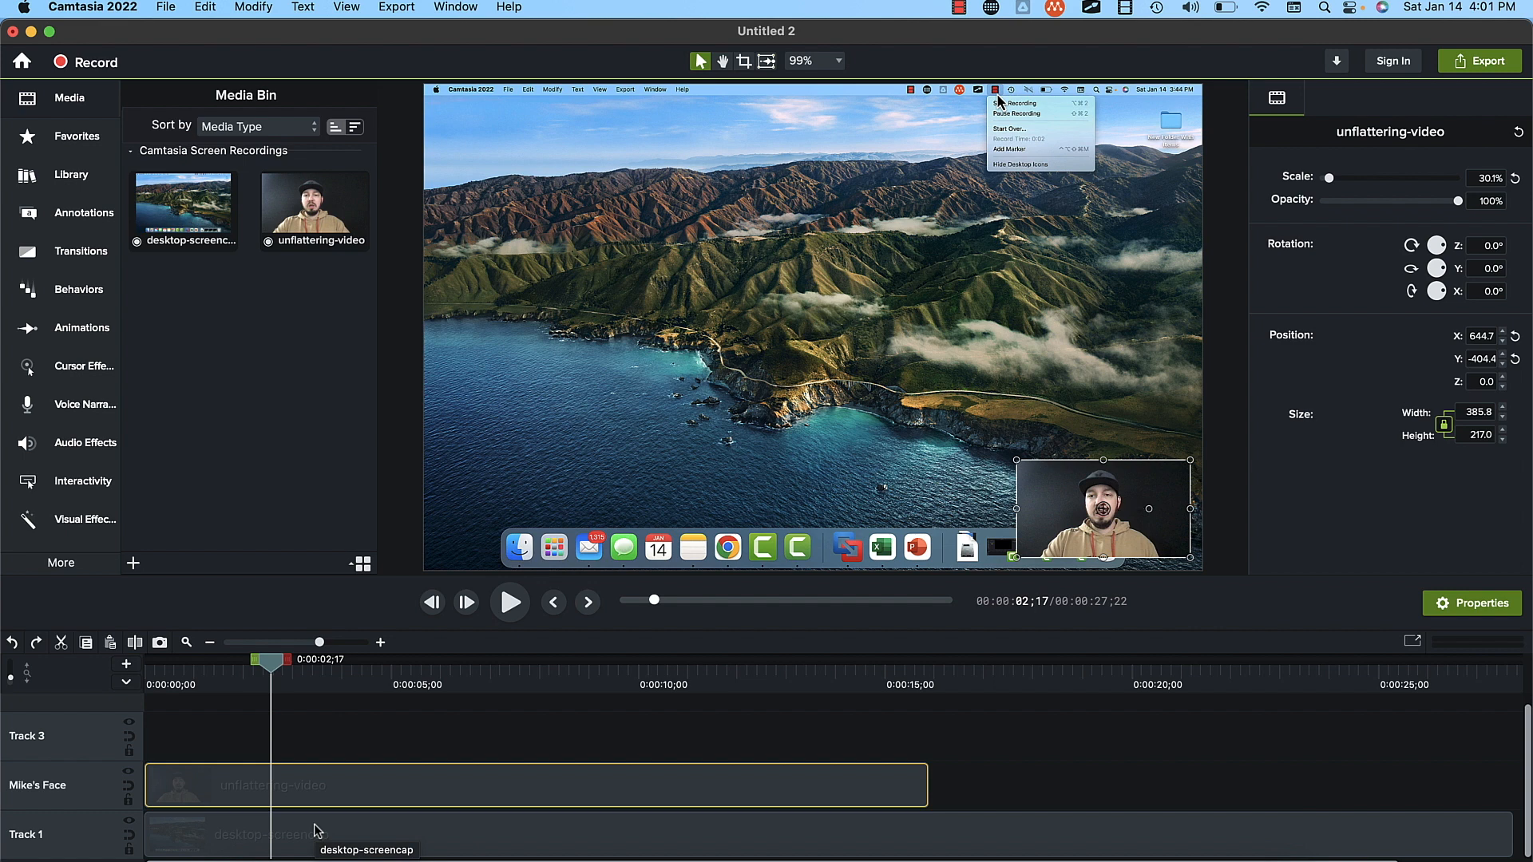
key(s)
drag(350, 728, 503, 841)
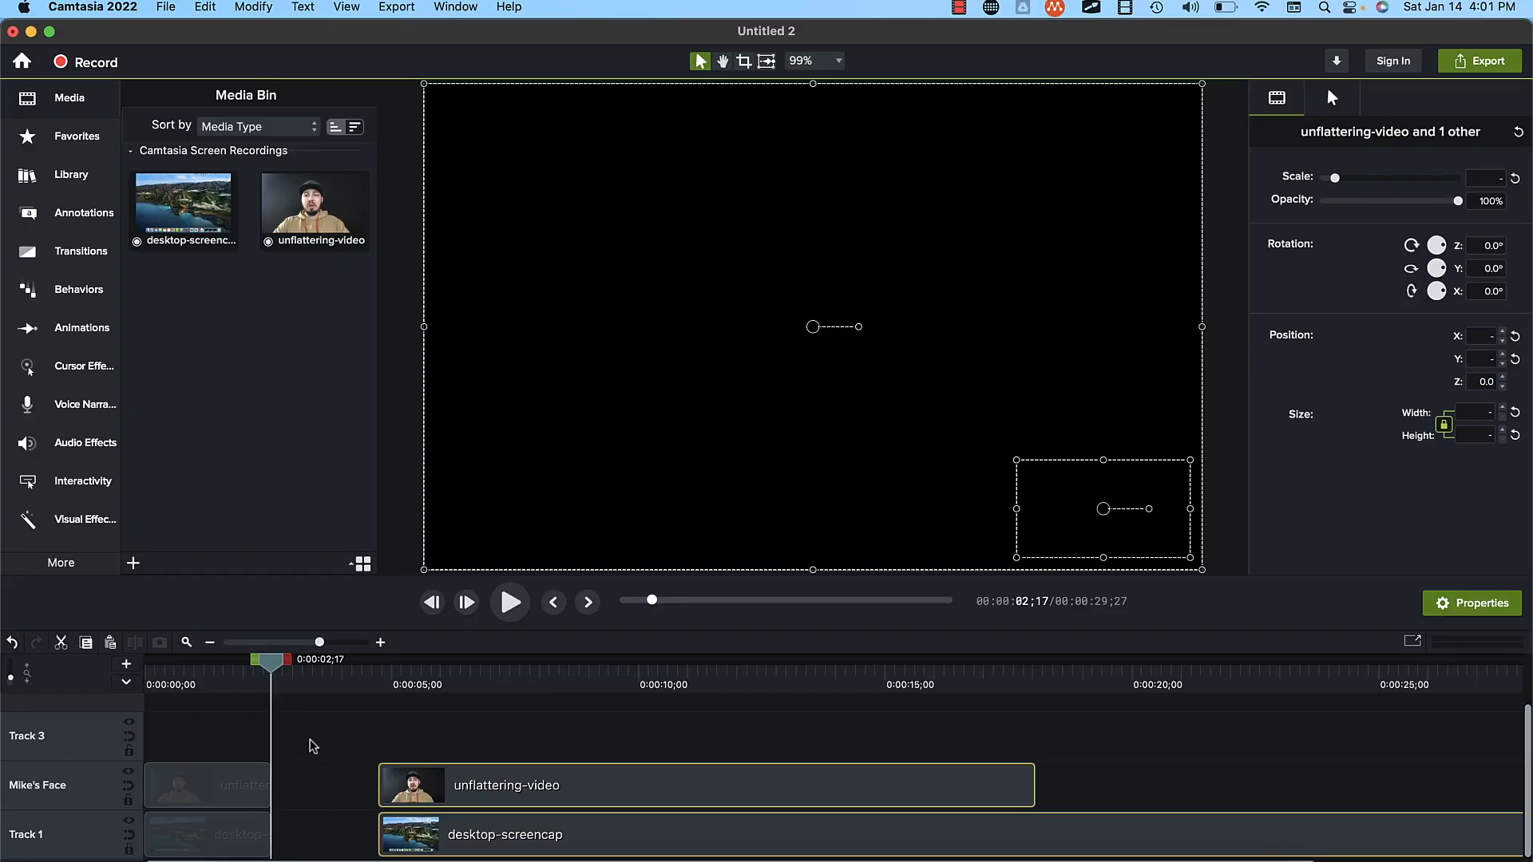
Step: Delete the first parts of both split clips and move the two remaining parts together to the start of the timeline
drag(311, 741, 221, 850)
key(Delete)
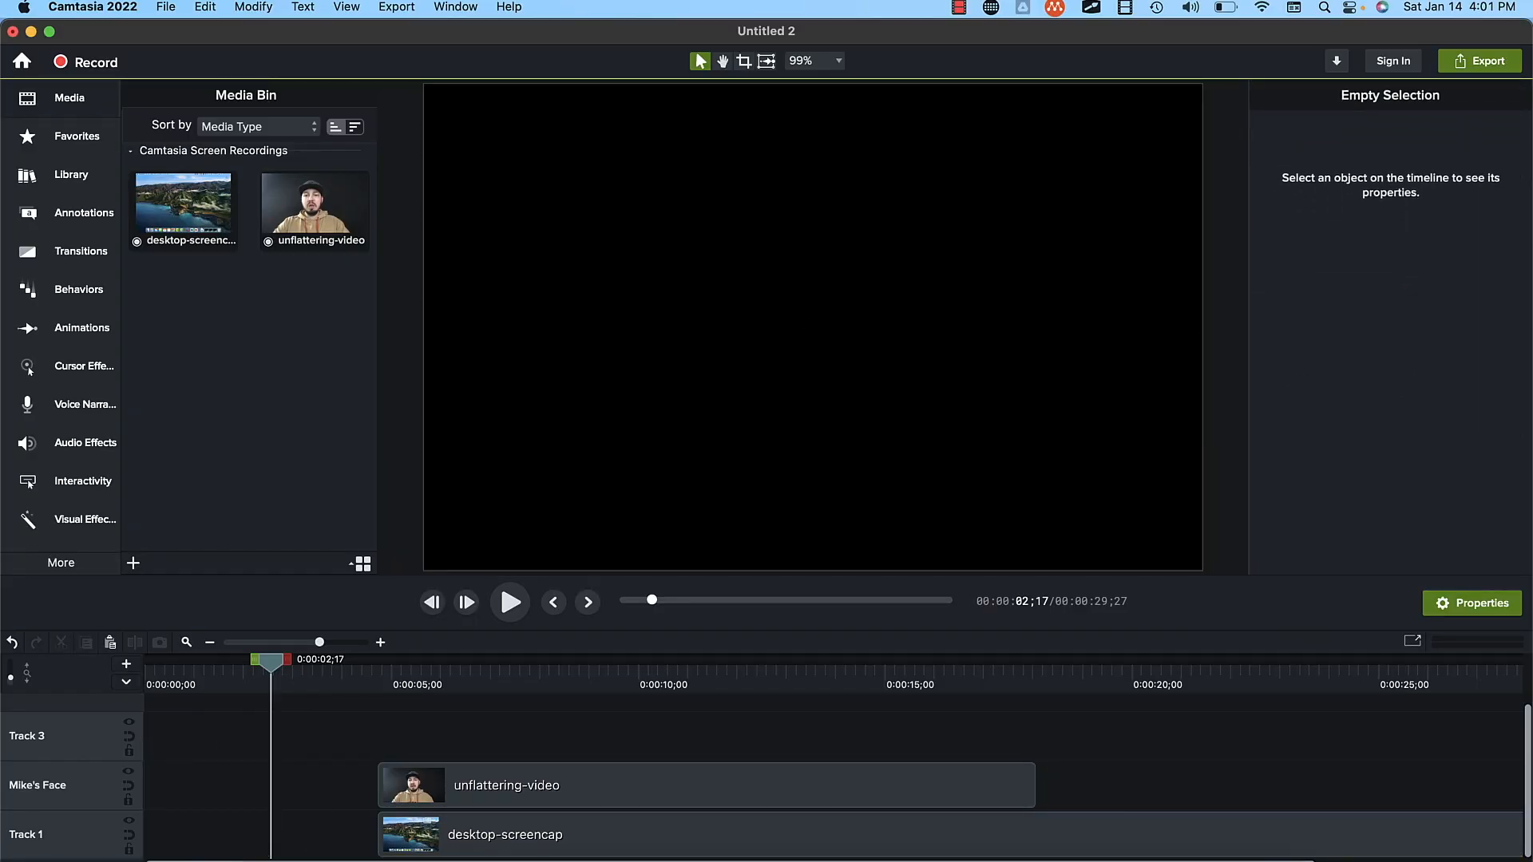
drag(341, 761, 480, 853)
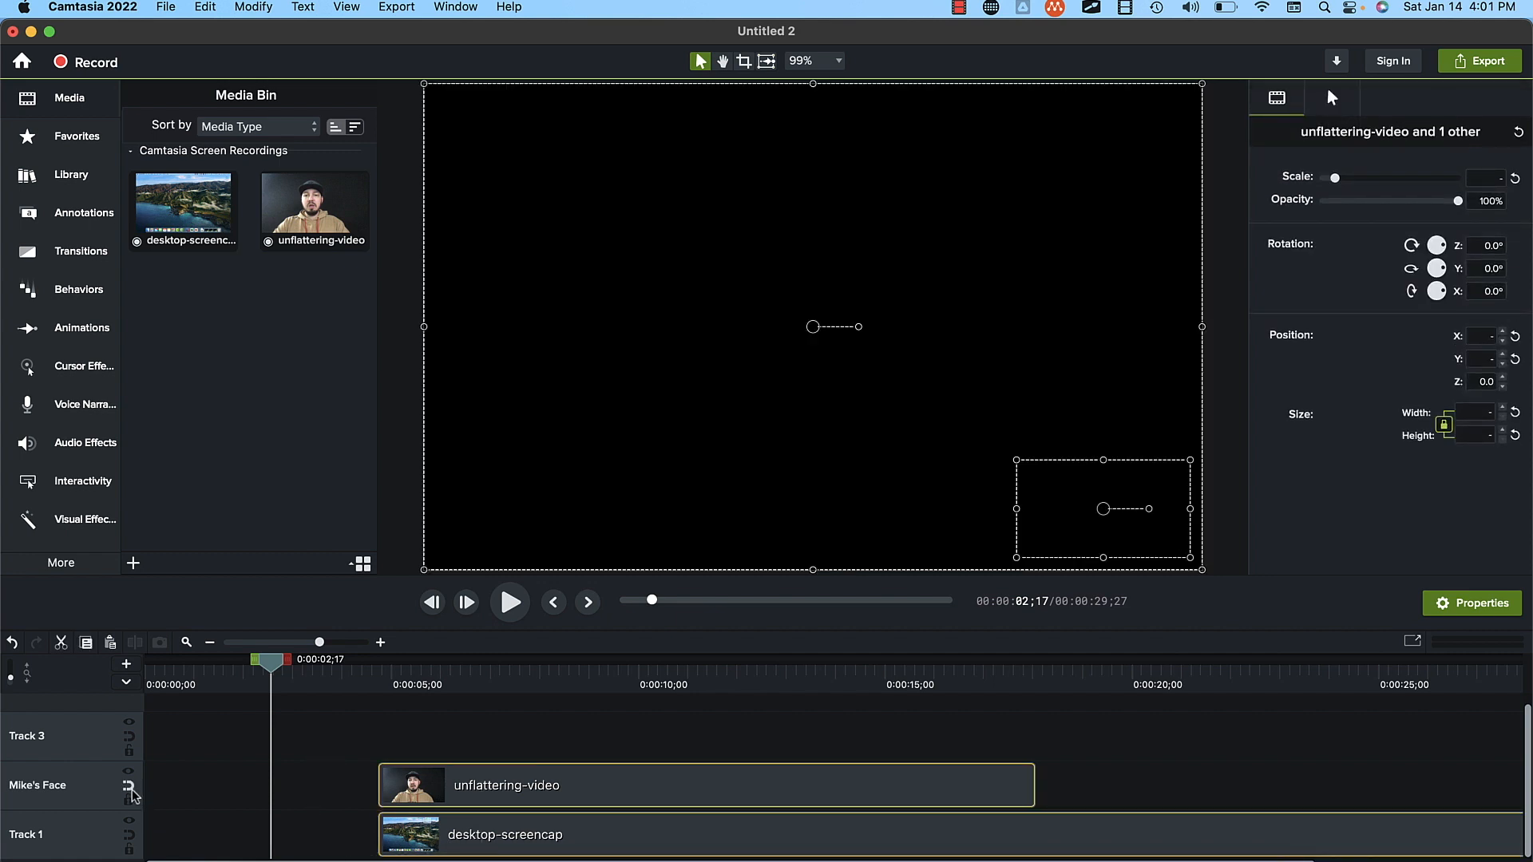
drag(530, 794, 279, 792)
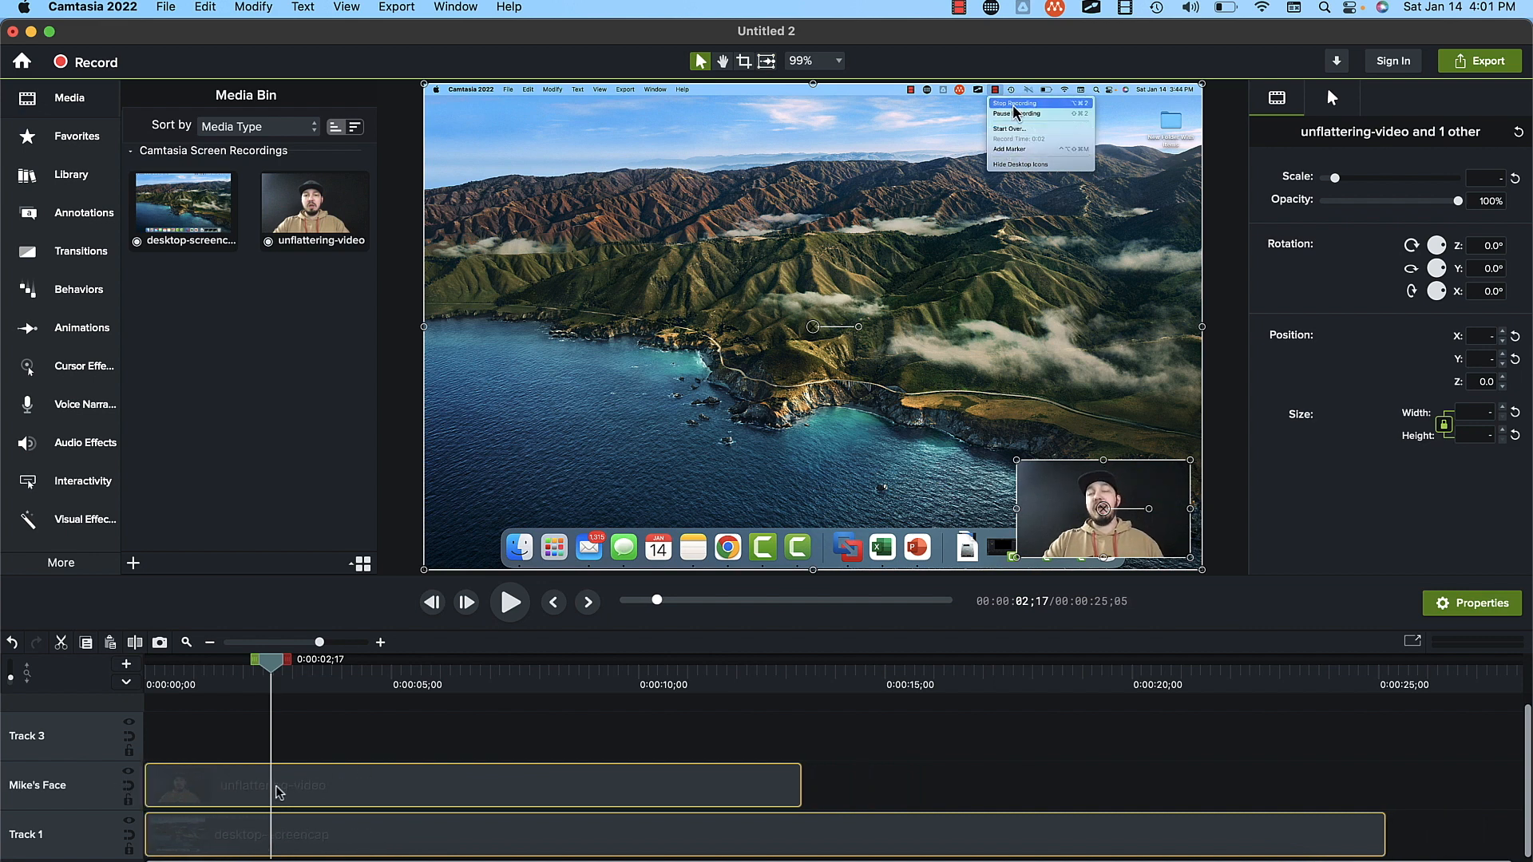